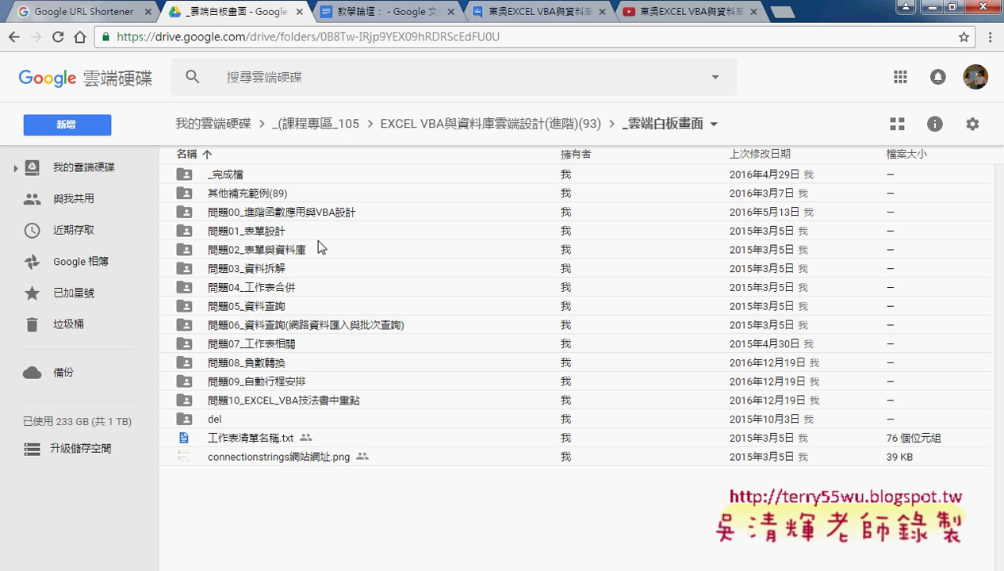
In Google Drive, go into the 問題05_資料查詢 > 範例4_台北市實價登錄 folder
double_click(270, 294)
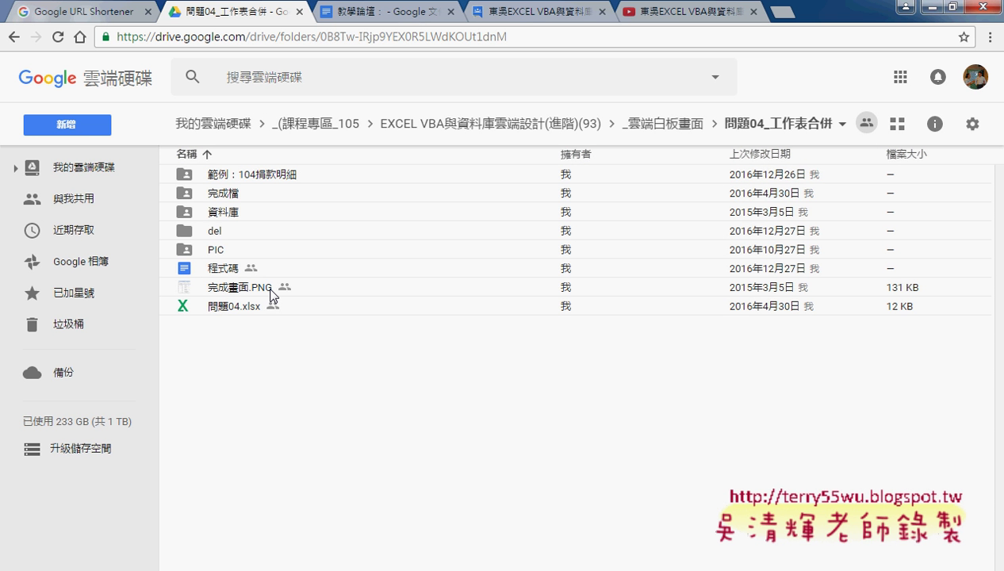
left_click(665, 125)
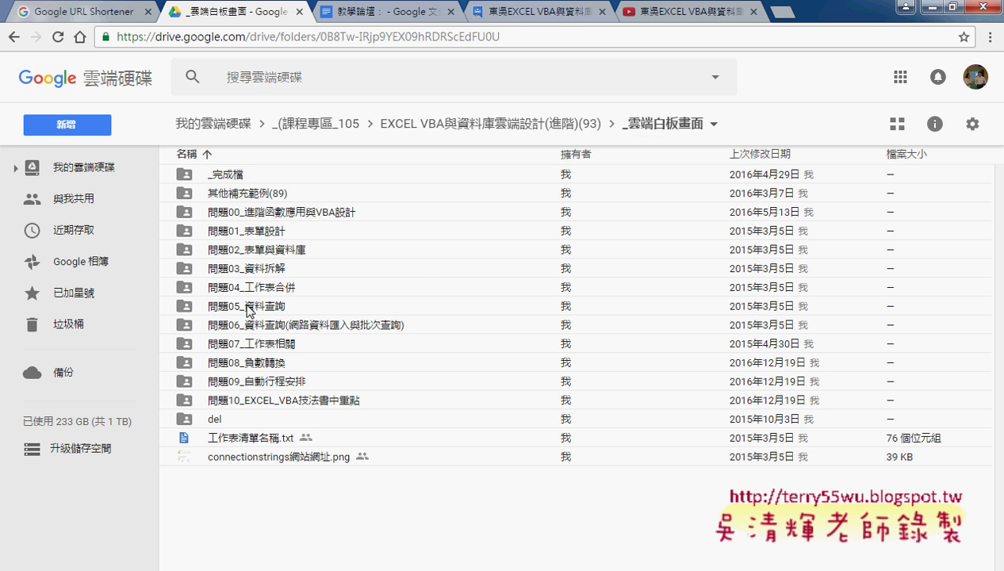
double_click(256, 309)
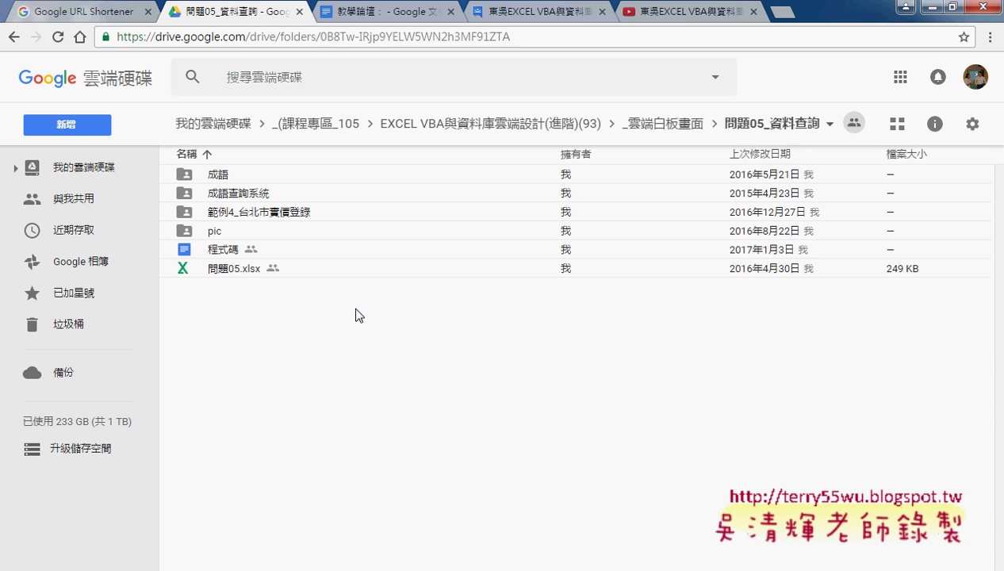
left_click(236, 271)
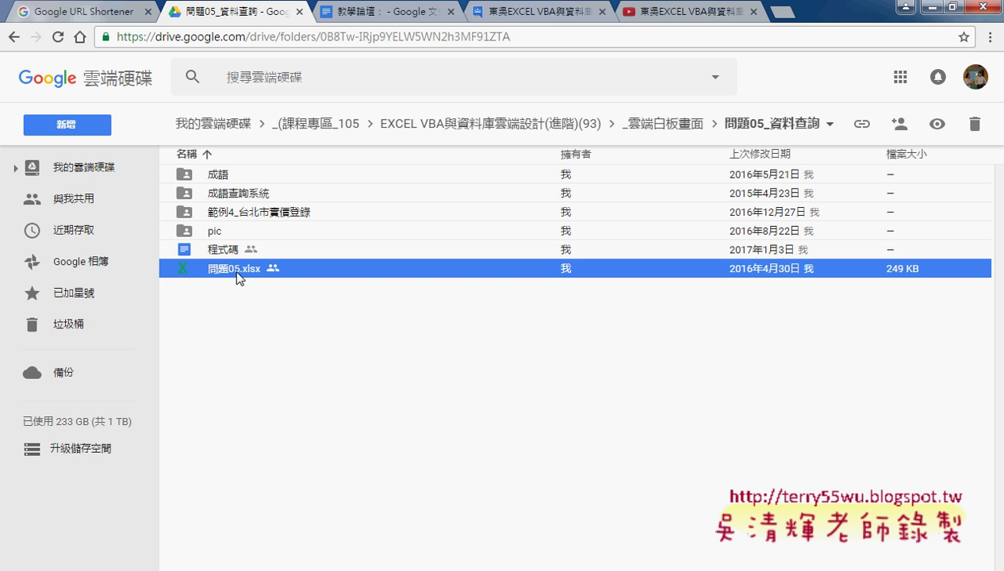
left_click(290, 212)
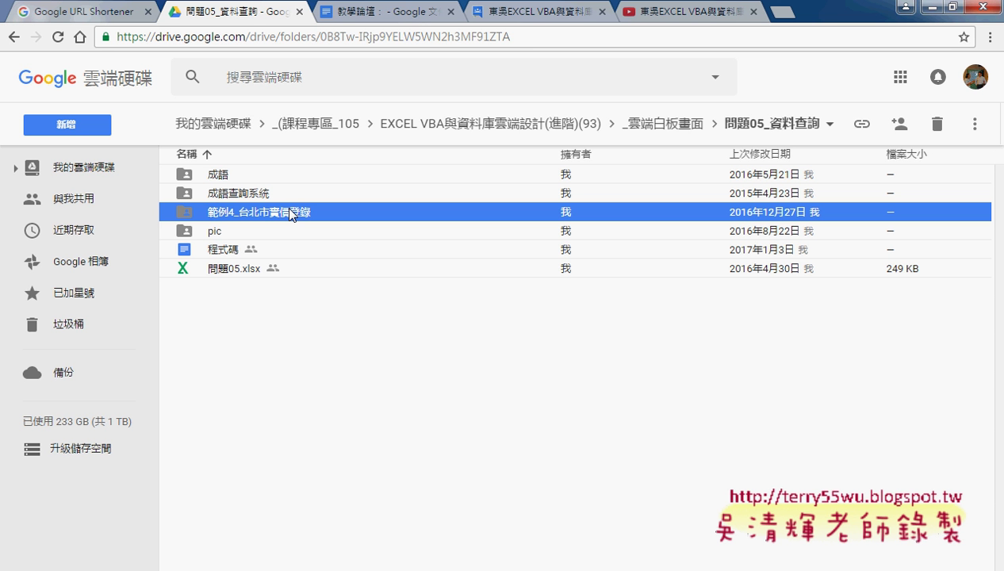
left_click(266, 270)
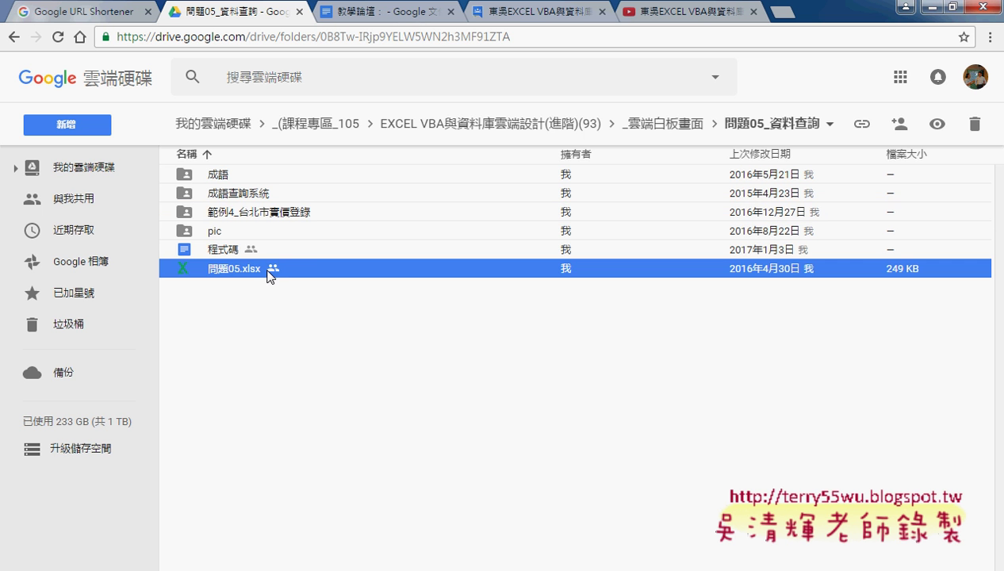
double_click(331, 216)
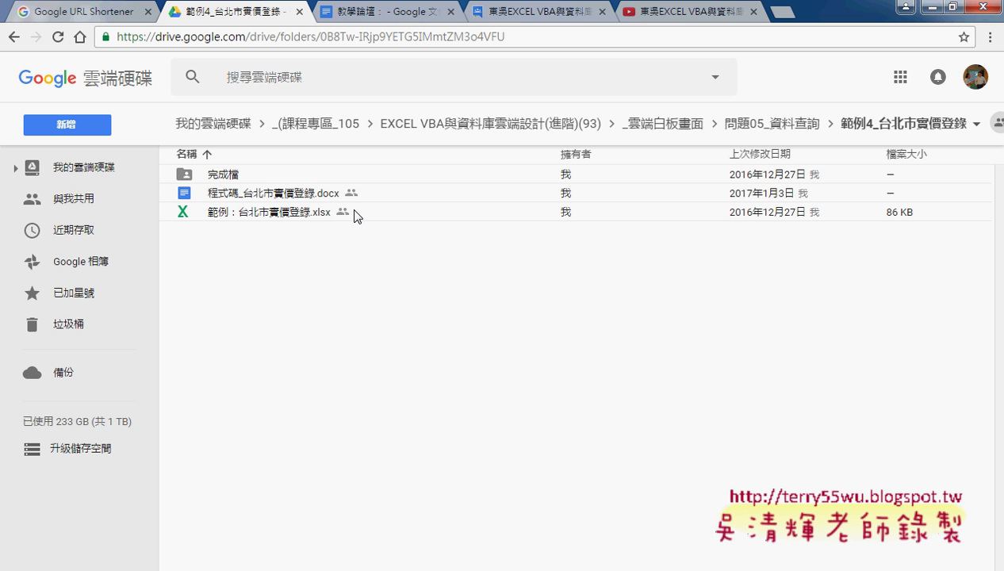
Download 範例：台北市實價登錄.xlsx and open a new blank browser tab
left_click(310, 212)
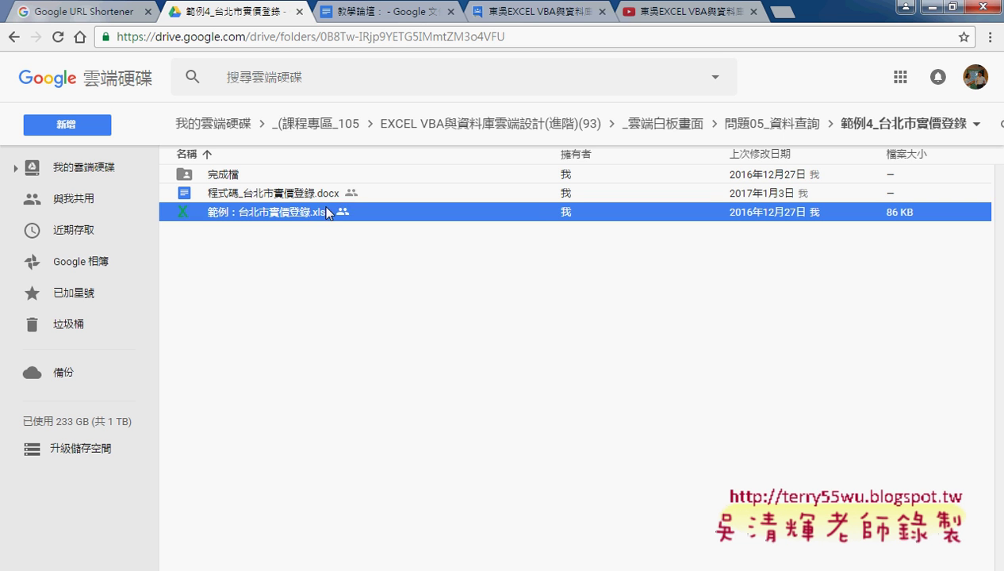
right_click(325, 211)
left_click(452, 509)
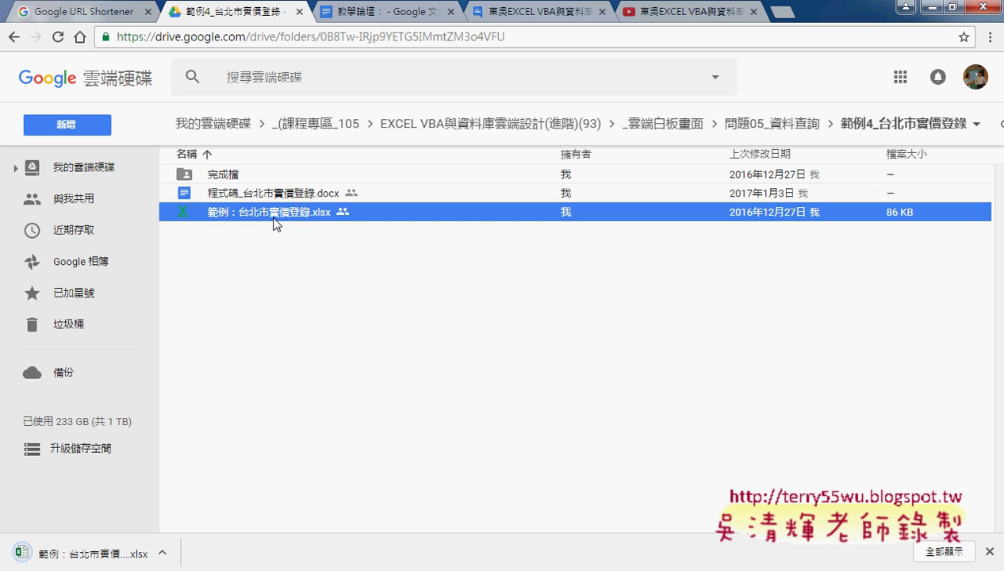
key("ctrl+t")
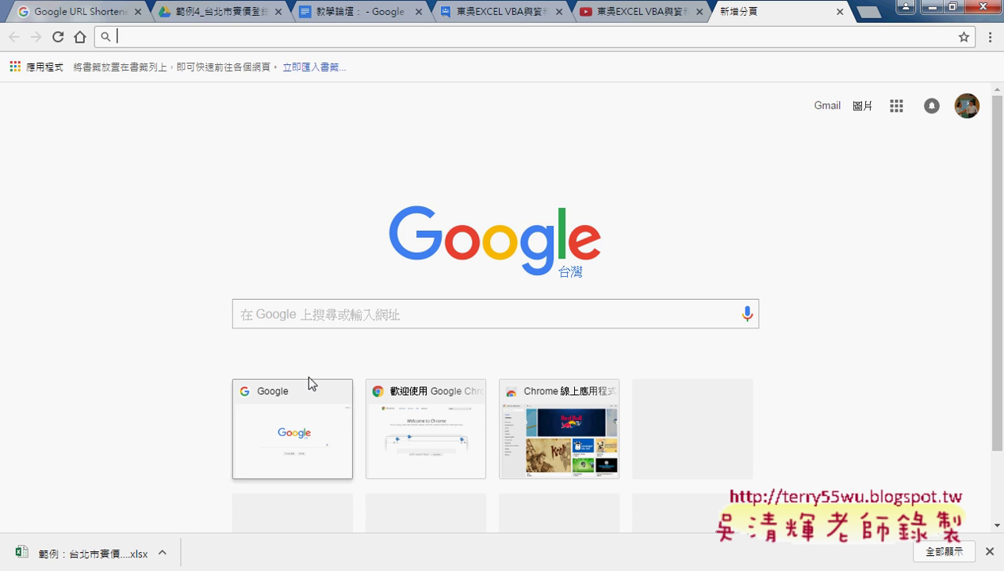
Search Google for 開放資料 using Chinese input
left_click(324, 320)
type("ki")
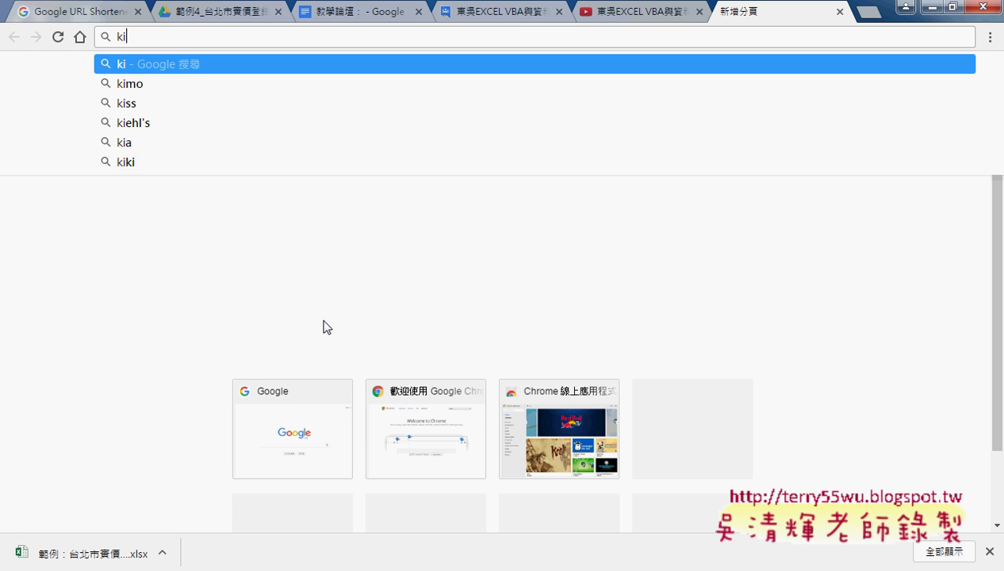
key("BackSpace")
key("BackSpace")
key("ctrl+shift")
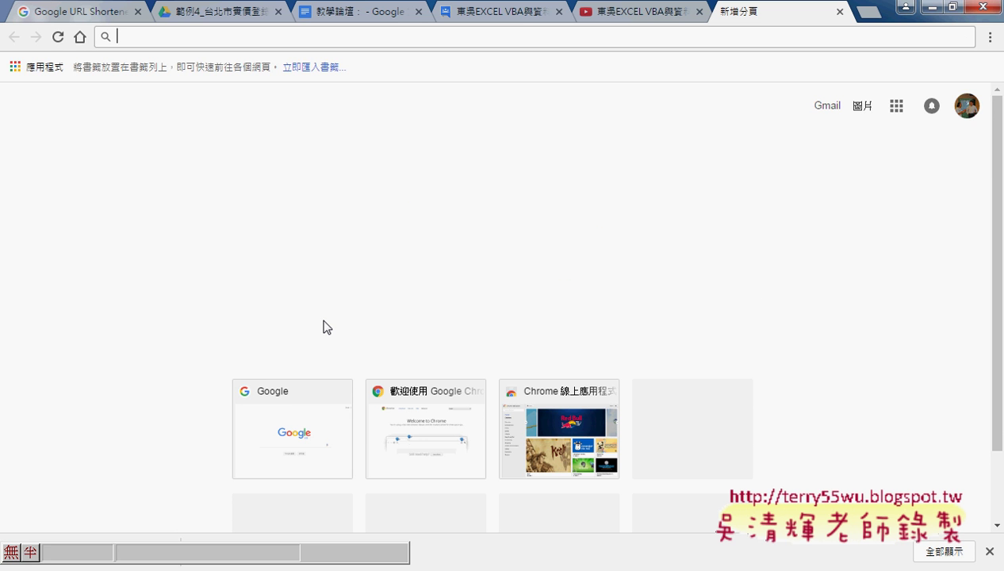
key("ctrl+shift")
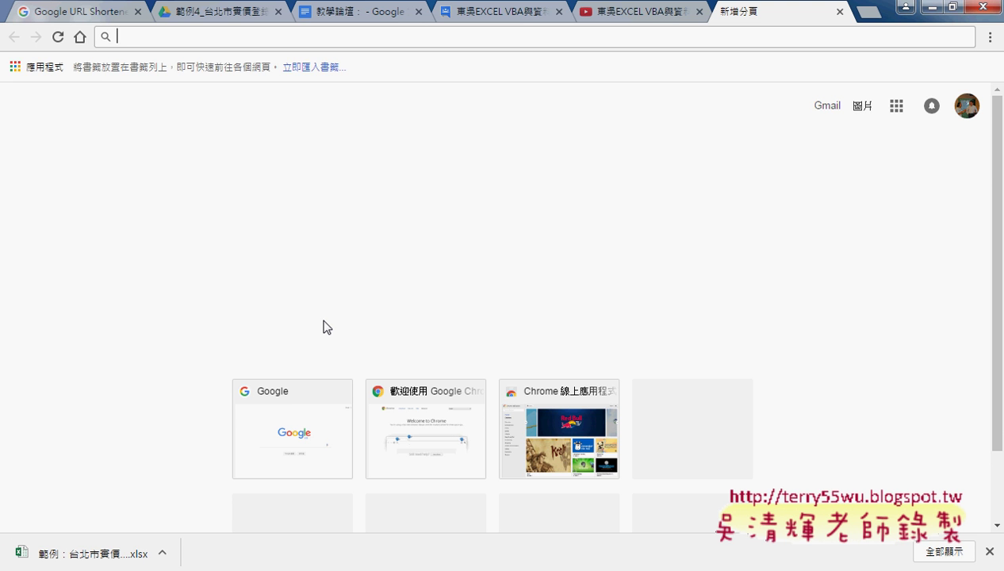
type("開")
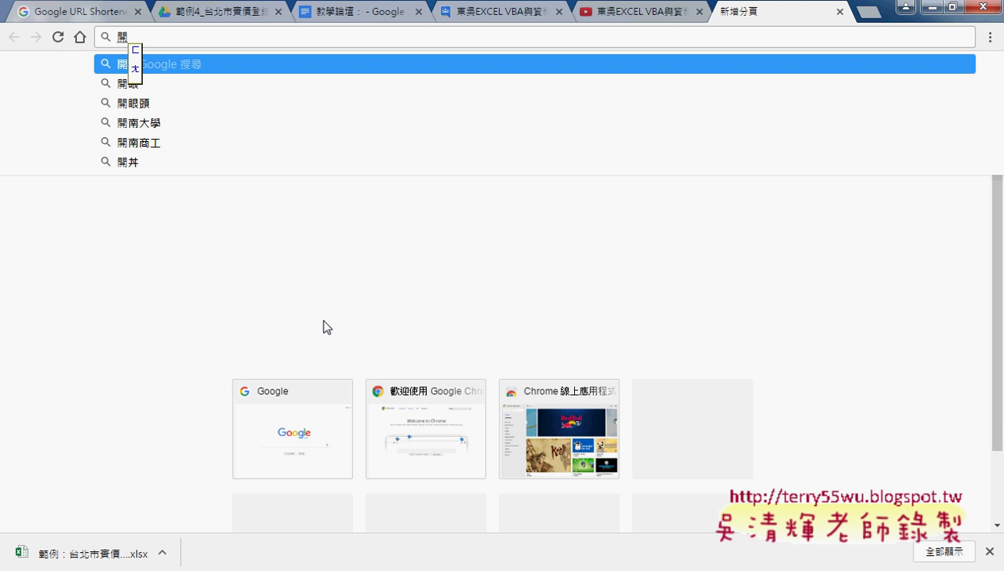
type("放")
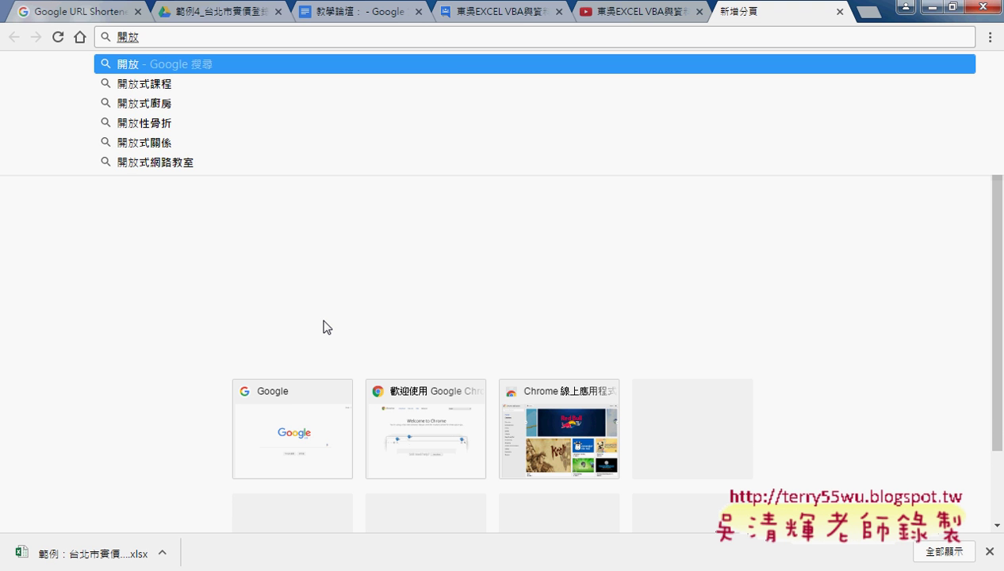
type("資料")
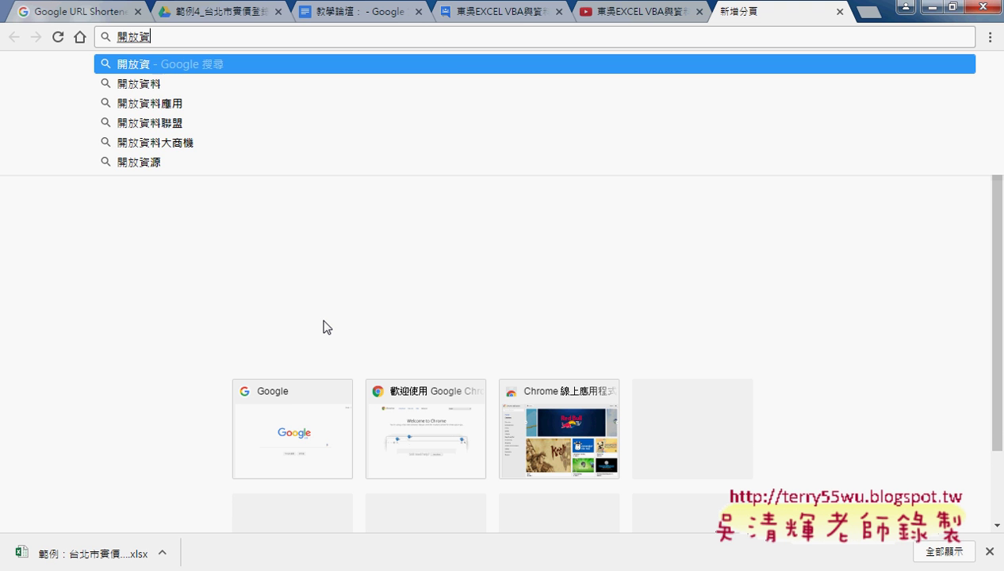
key("Return")
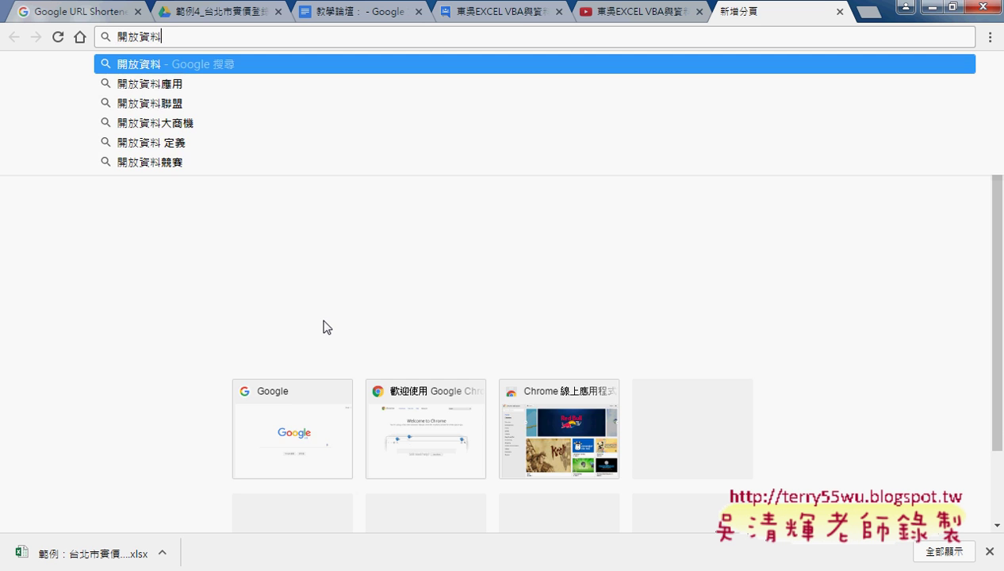
key("Return")
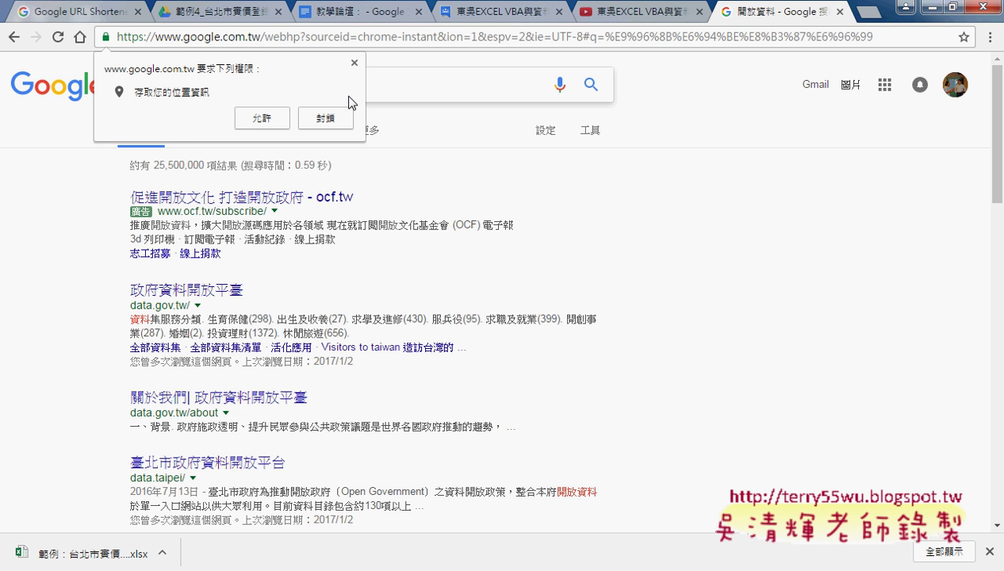
Open the 政府資料開放平臺 result (data.gov.tw), then return to the Drive folder tab
left_click(355, 64)
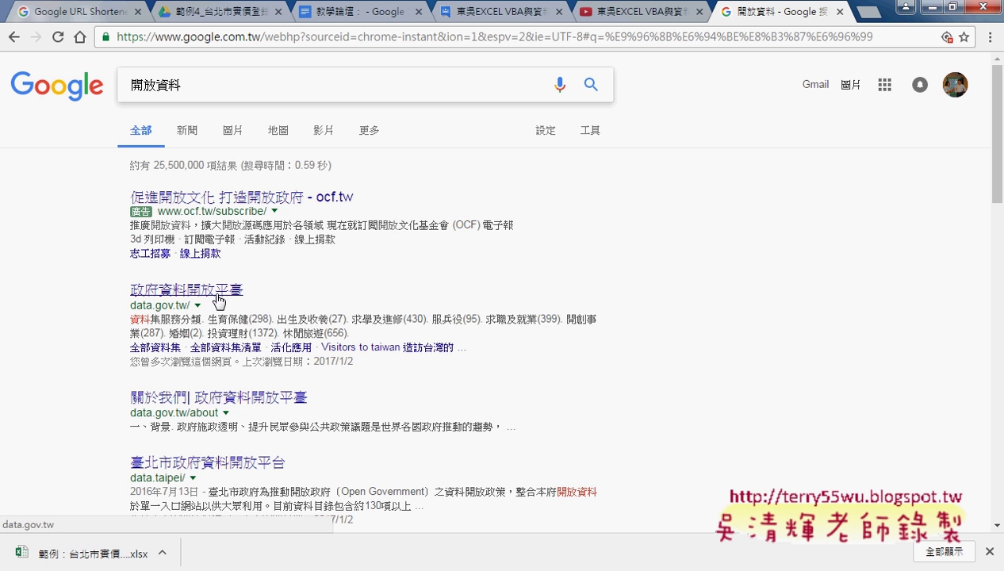
scroll(220, 303, "down", 2)
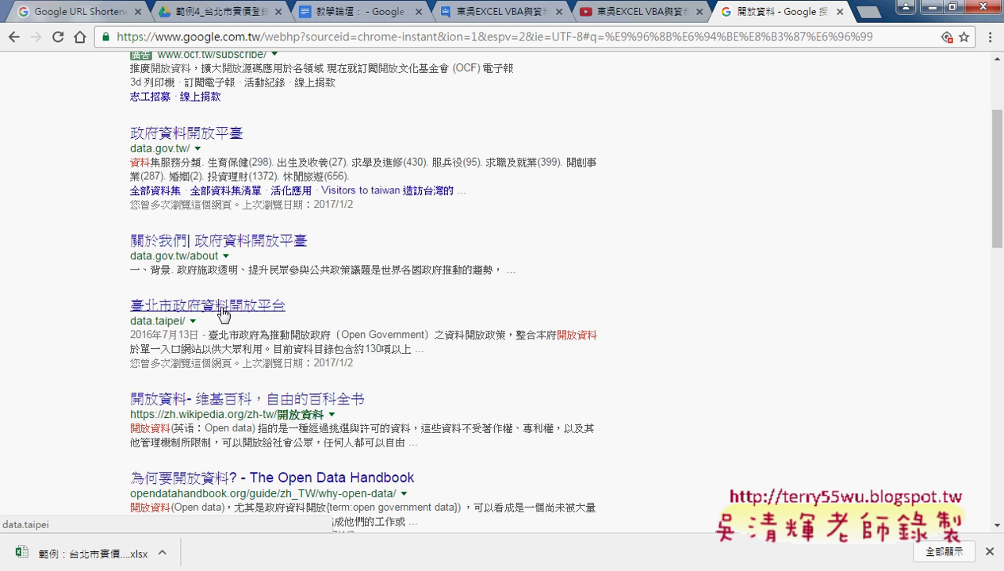
scroll(224, 314, "up", 2)
left_click(221, 292)
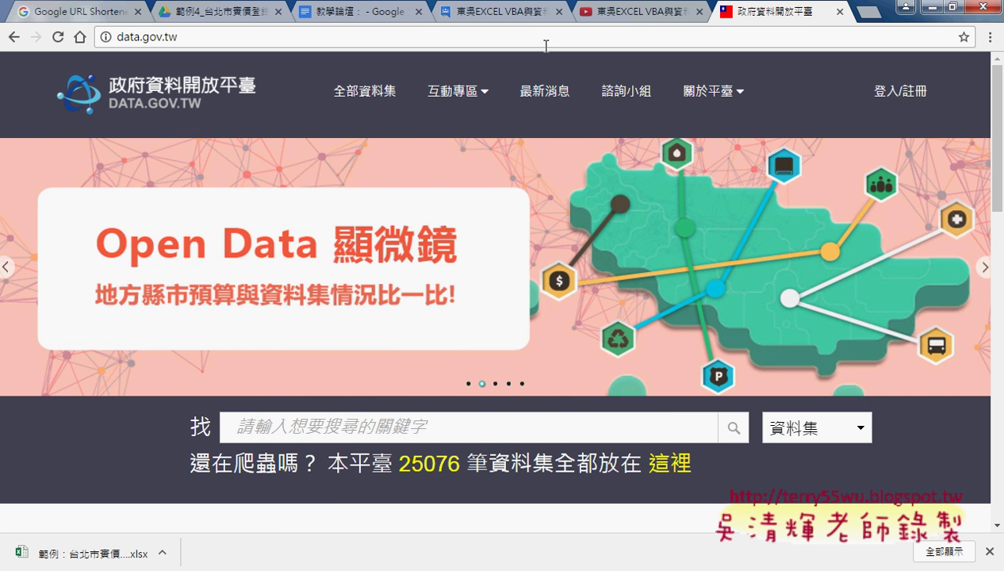
left_click(234, 13)
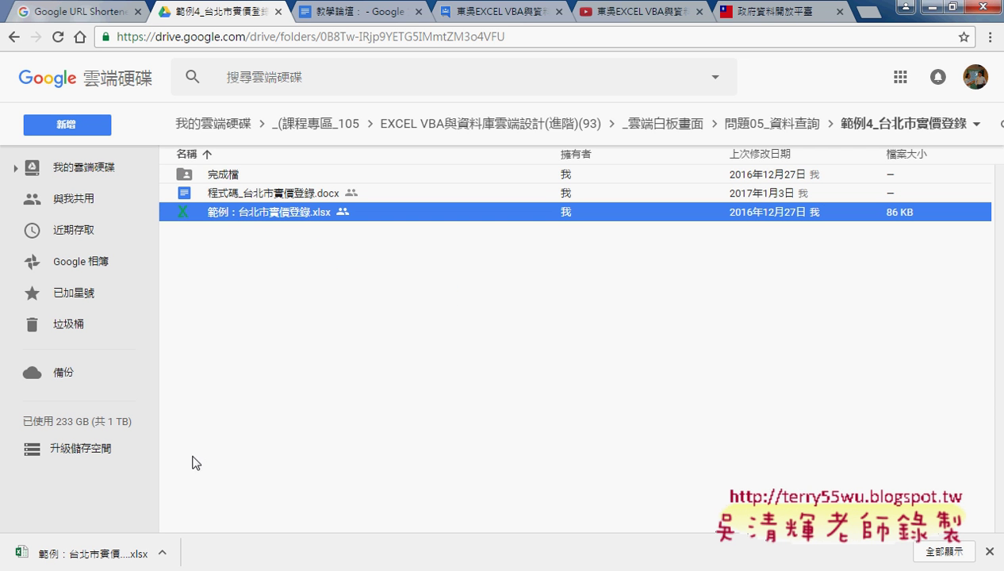
left_click(162, 558)
left_click(241, 450)
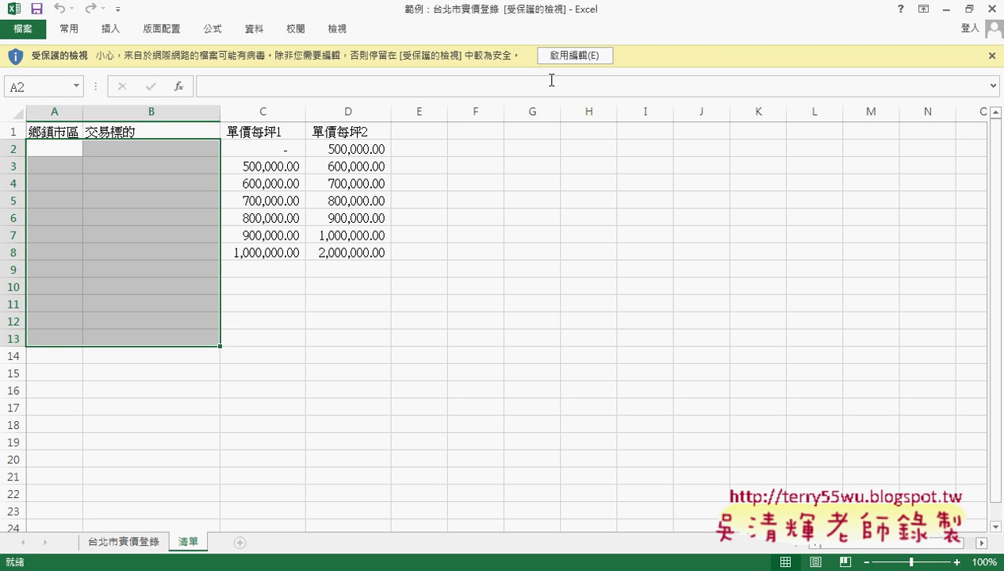
left_click(574, 55)
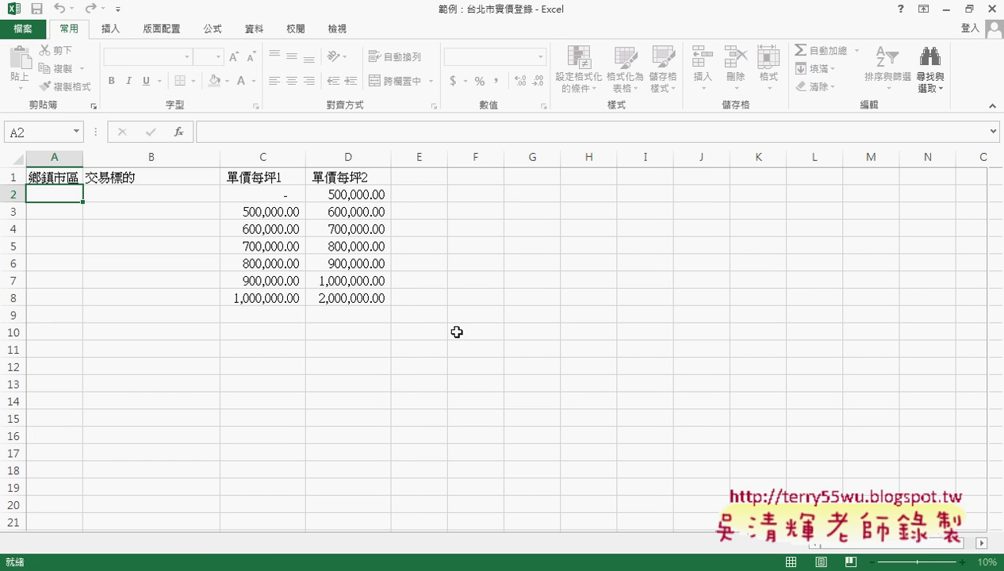
left_click(139, 543)
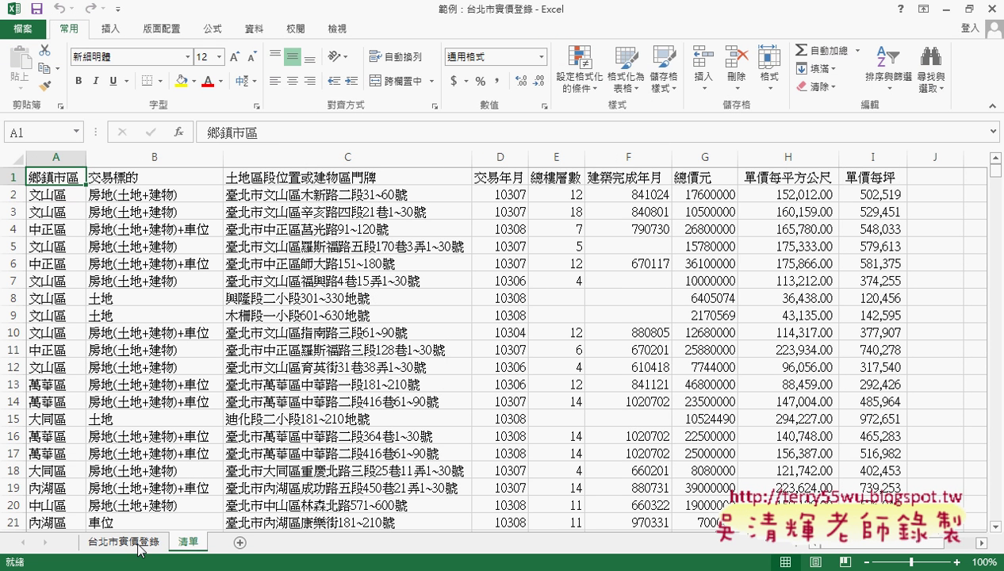
left_click(329, 181)
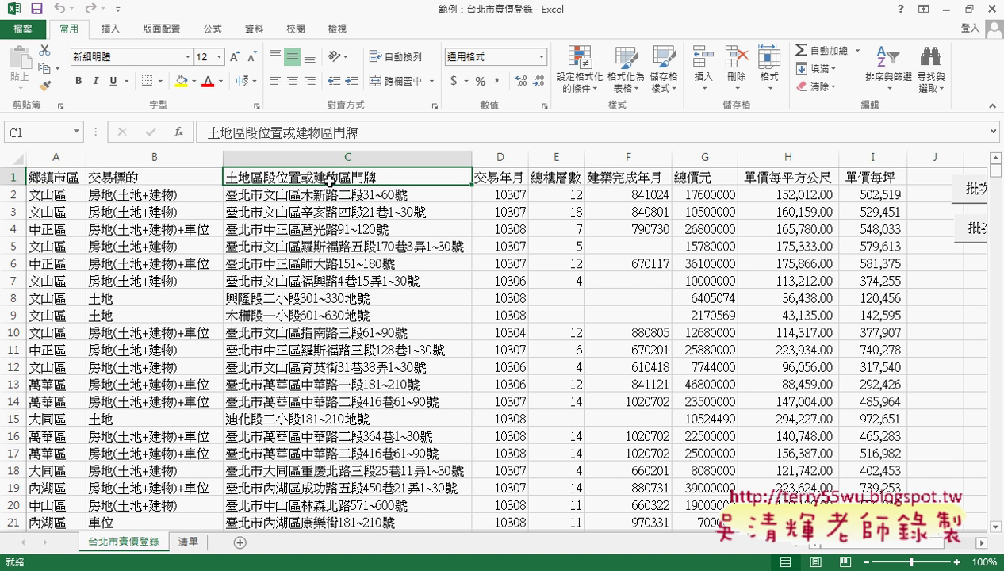
key("ctrl+Down")
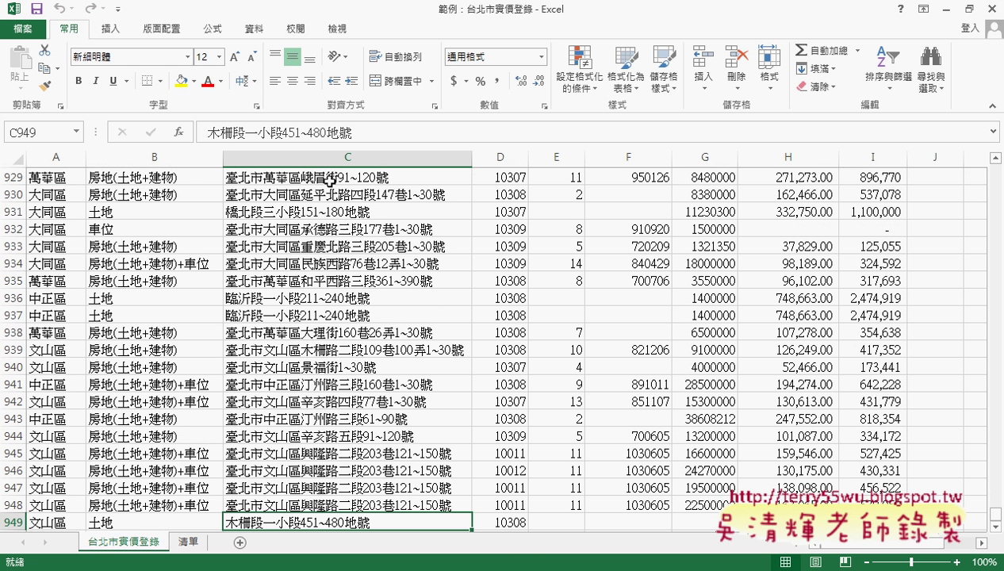
key("ctrl+Up")
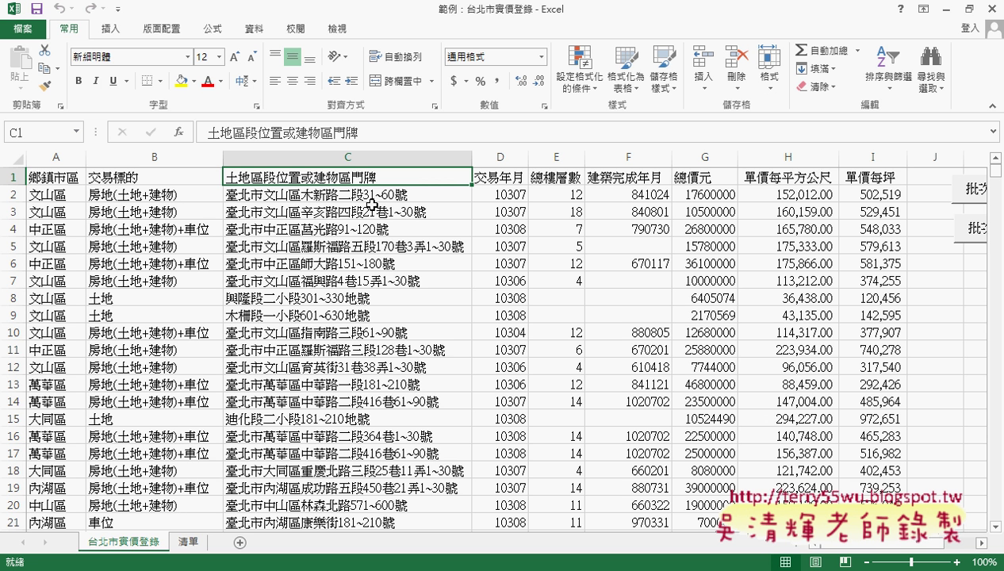
left_click(291, 196)
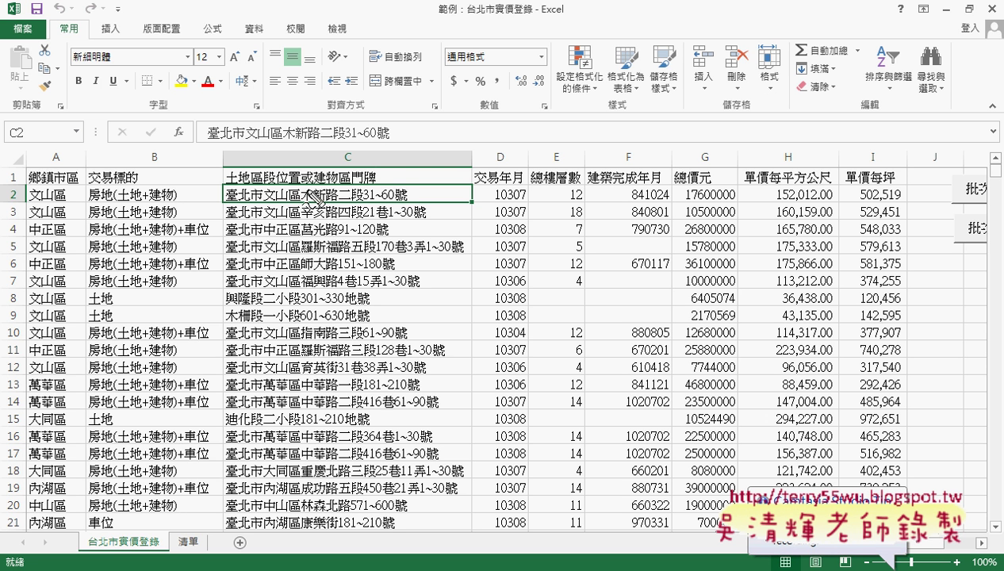
mouse_move(301, 184)
left_mouse_down()
mouse_move(300, 207)
mouse_move(344, 205)
left_mouse_up()
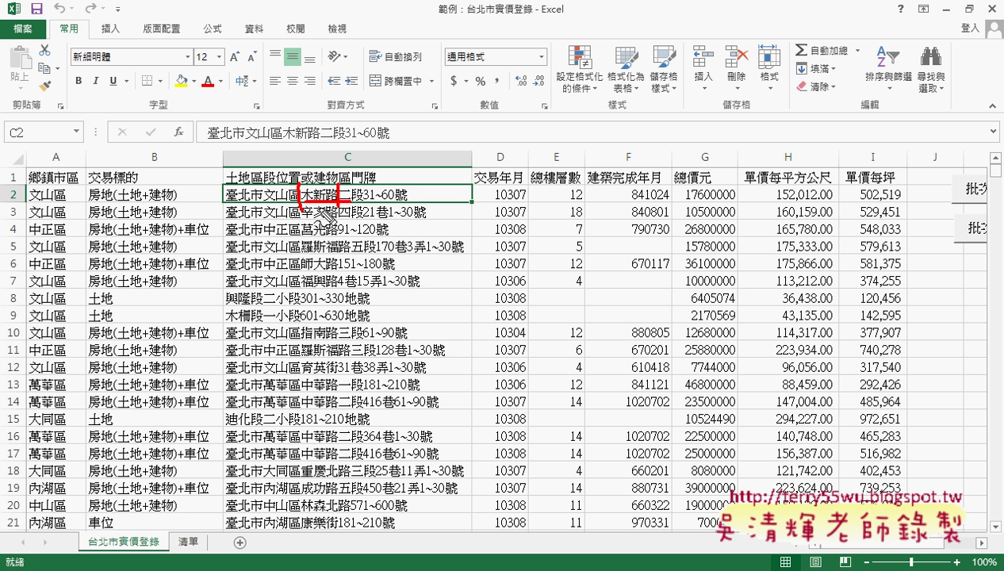
left_click_drag(251, 533, 230, 530)
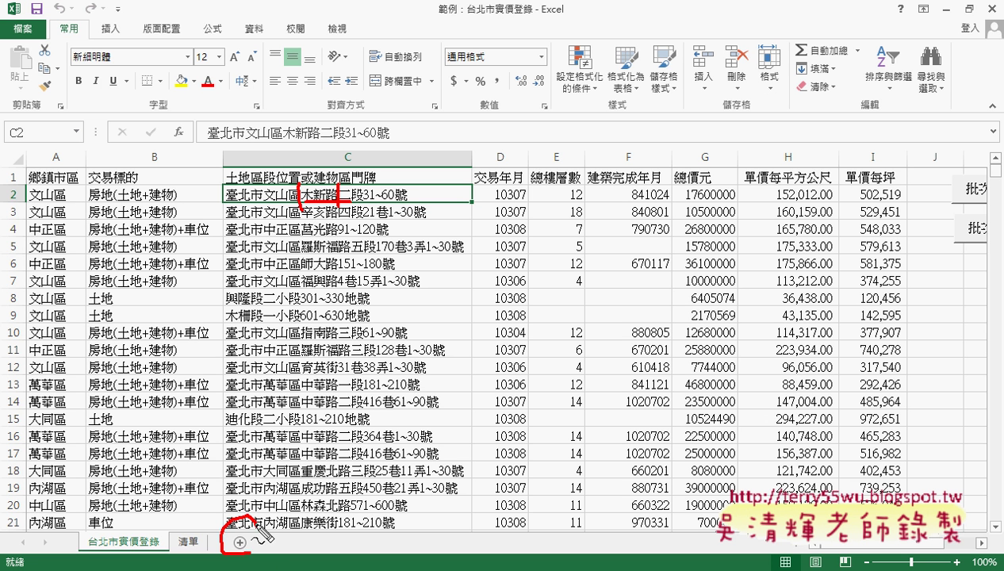
mouse_move(321, 202)
left_mouse_down()
mouse_move(274, 516)
mouse_move(273, 503)
left_mouse_up()
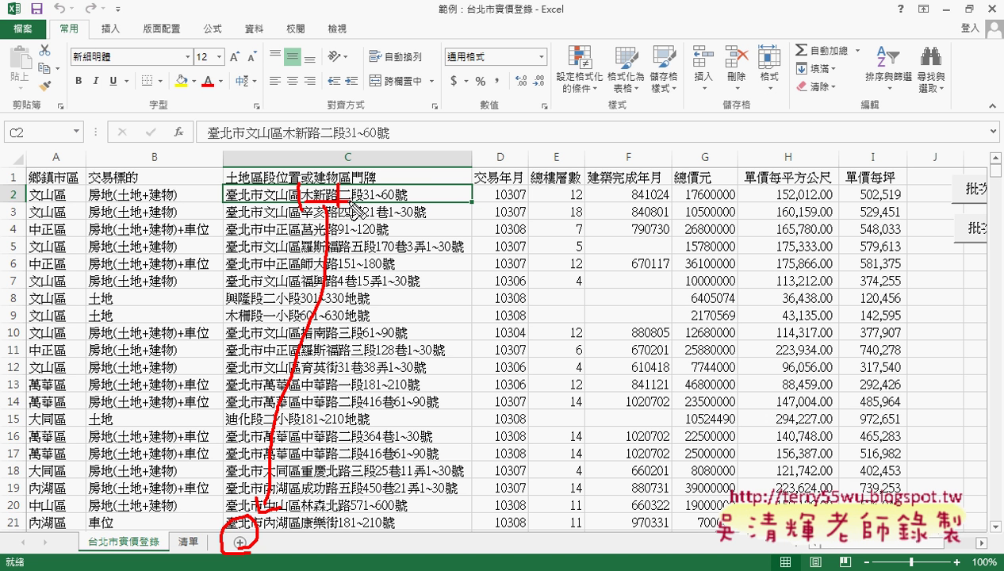
key("Escape")
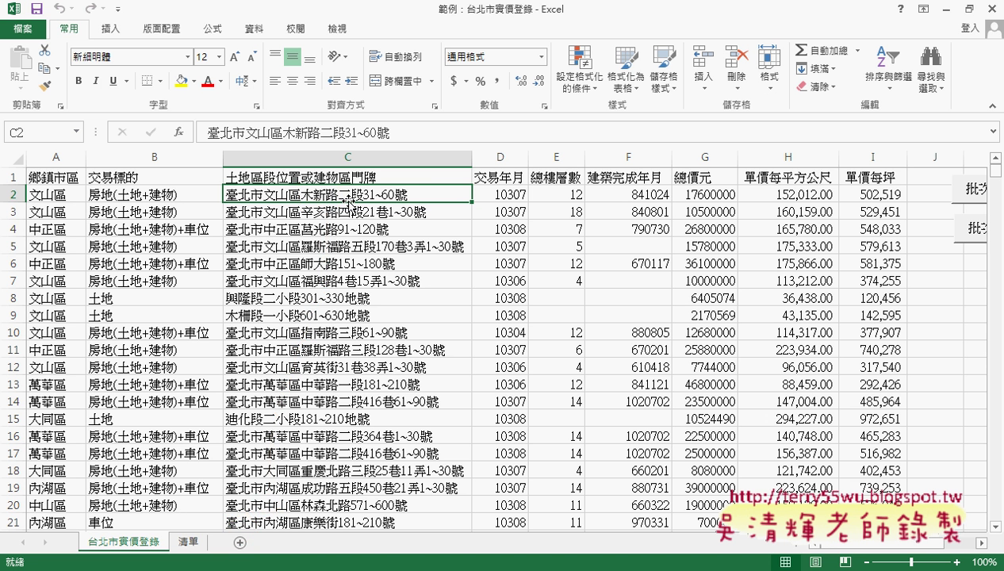
Turn on header filters from C1 and look at the address column's Text Filters
left_click(343, 177)
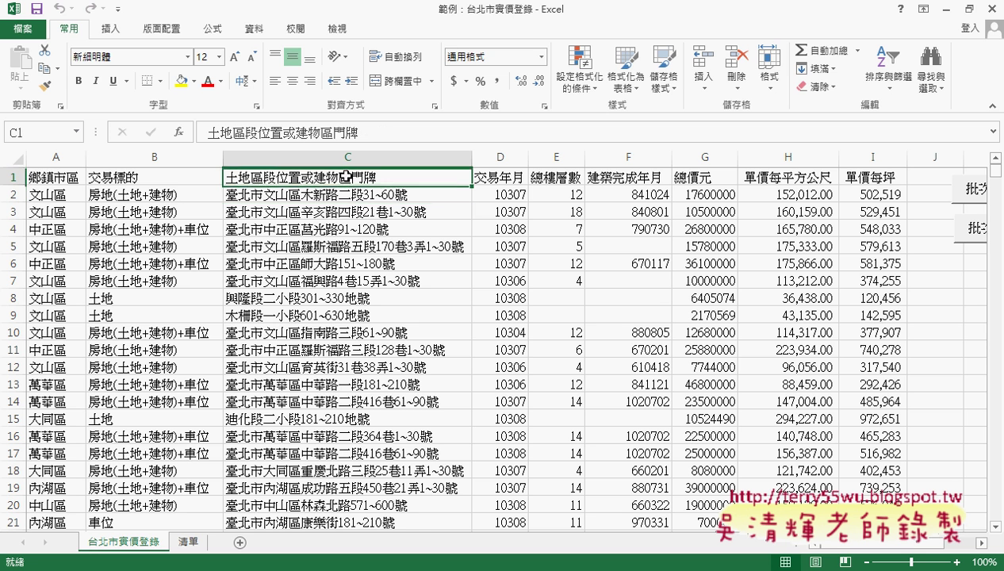
left_click(263, 32)
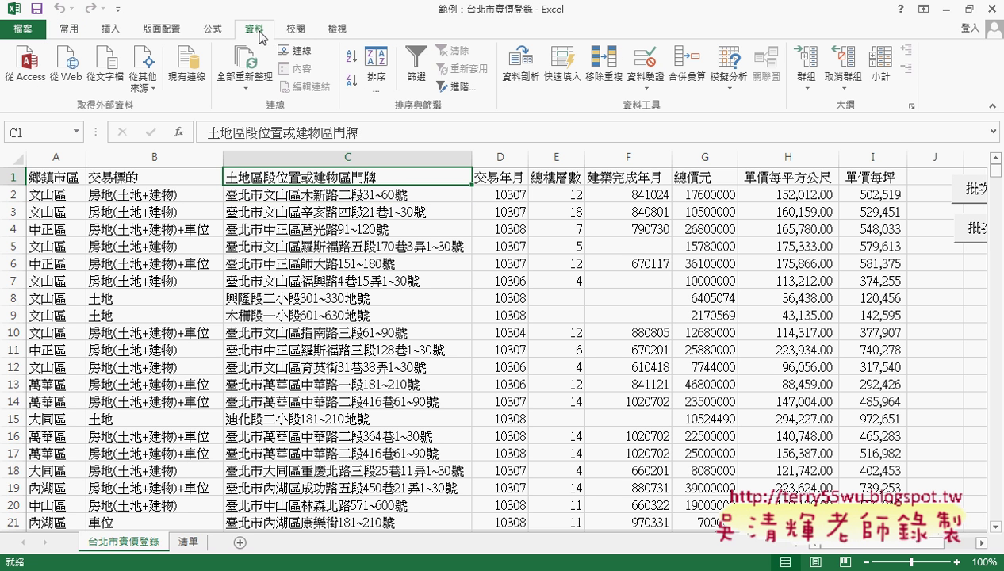
left_click(424, 76)
left_click(464, 177)
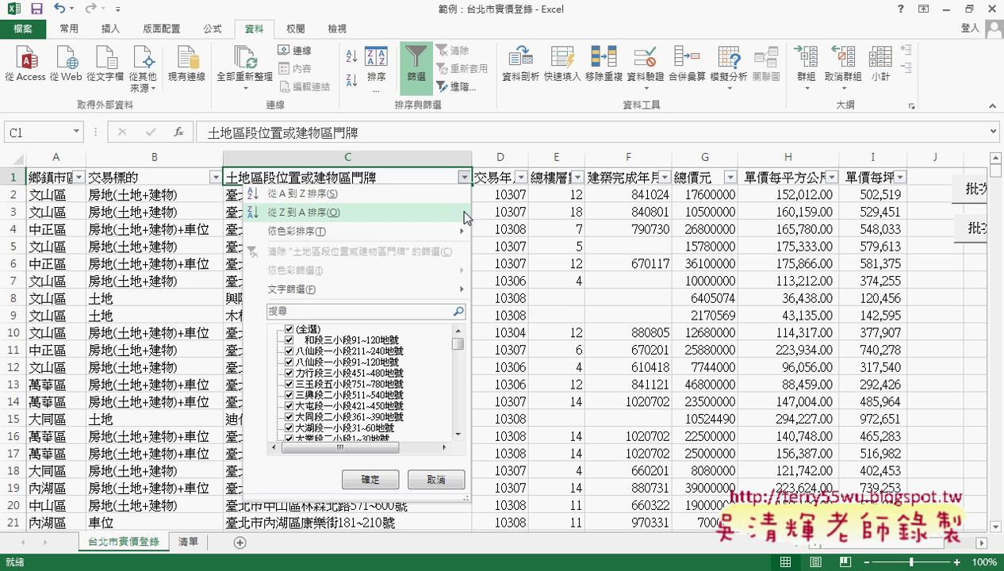
mouse_move(422, 289)
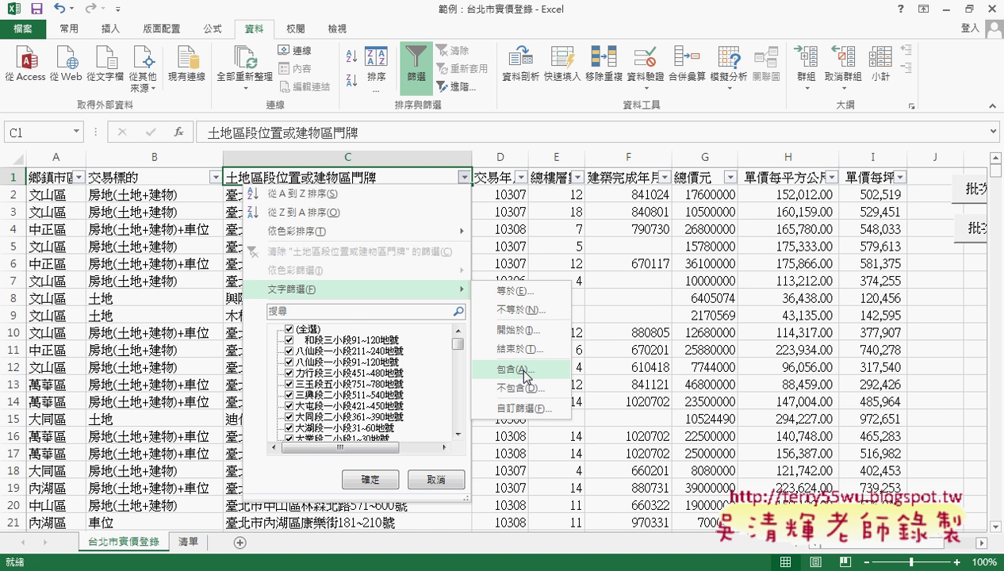
left_click(120, 14)
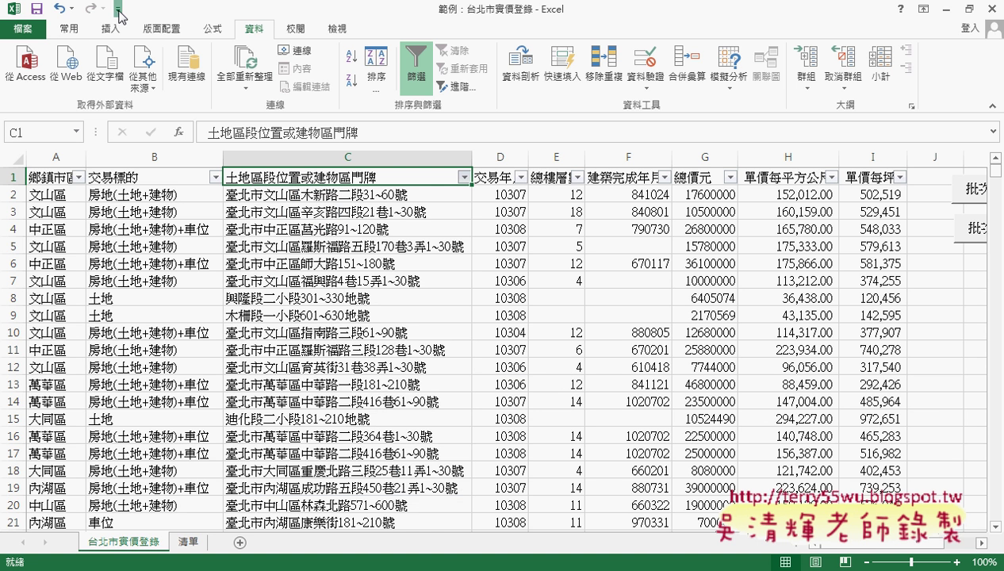
Enable the Developer tab in Excel Options' Customize Ribbon settings
left_click(121, 15)
left_click(183, 274)
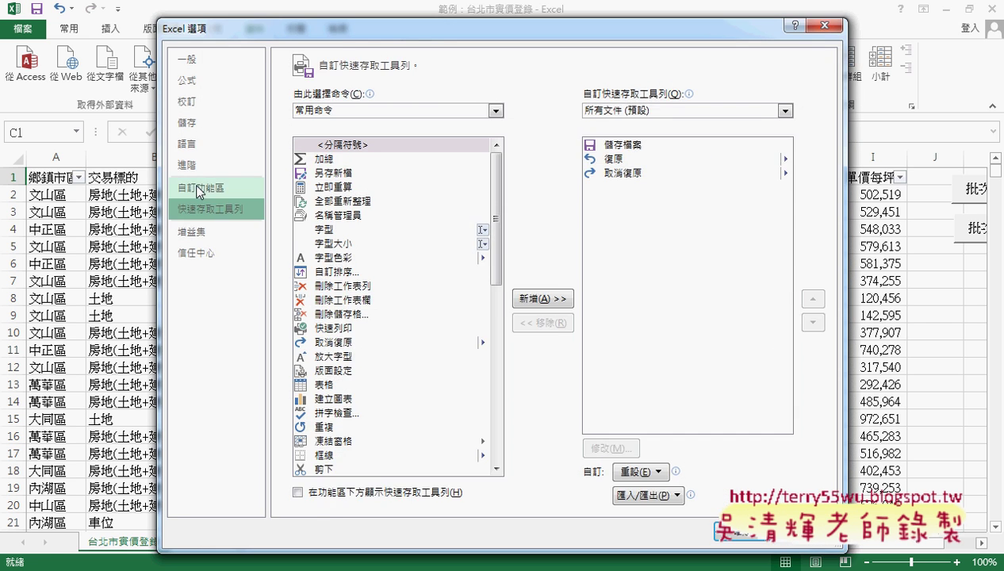
left_click(197, 188)
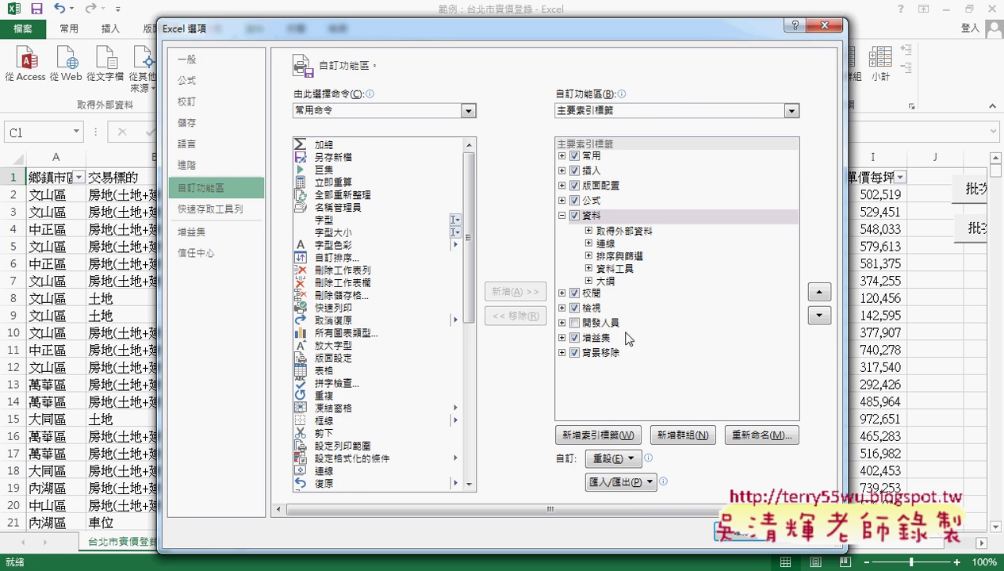
left_click(575, 323)
left_click(736, 531)
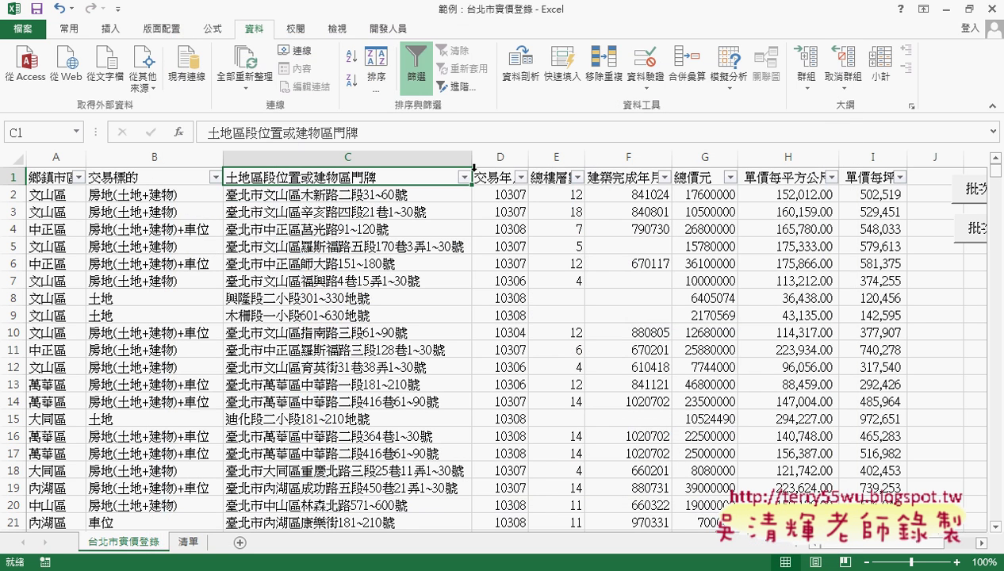
Open Visual Basic, insert a module under Sheet2's project, and maximize Module1
left_click(379, 32)
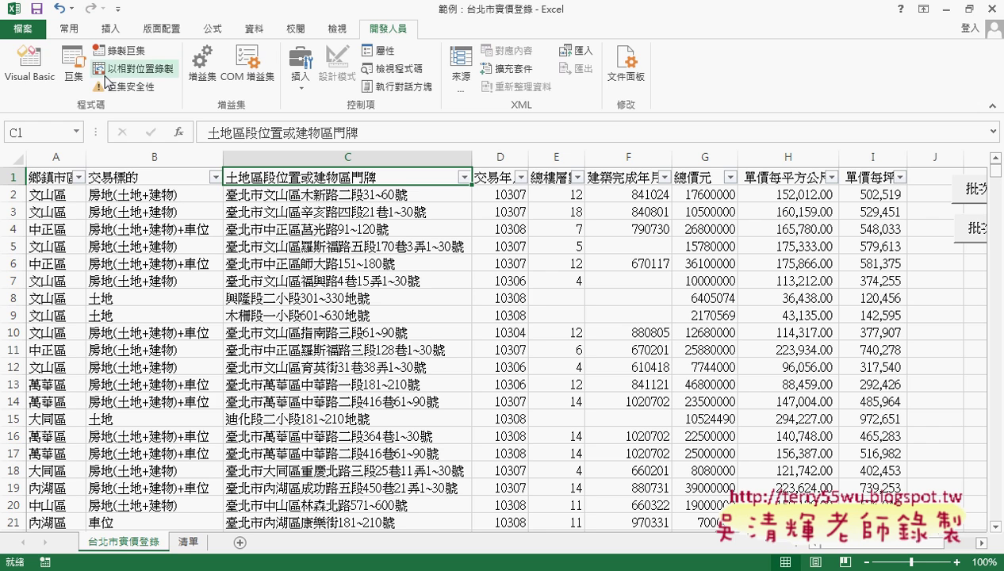
left_click(28, 79)
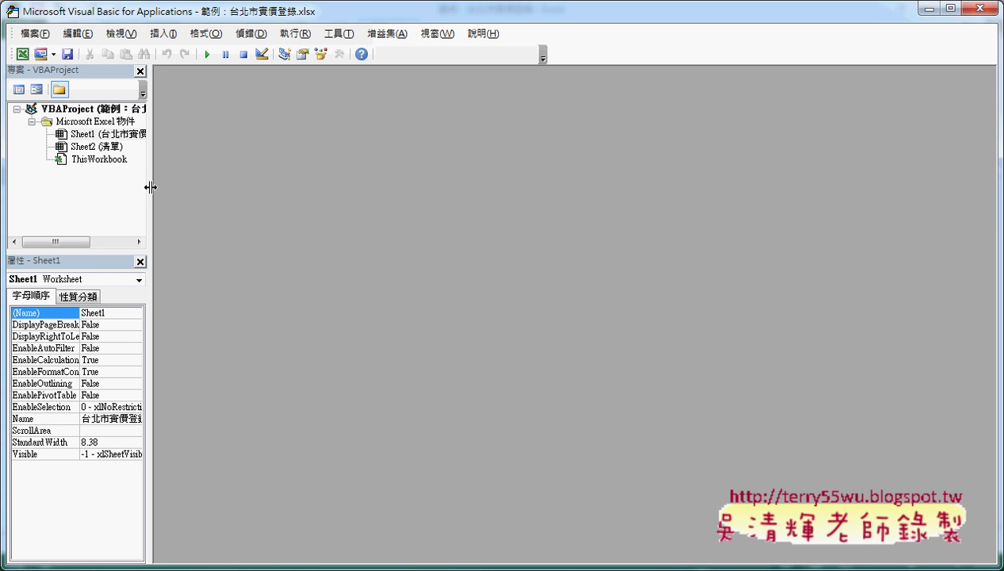
left_click_drag(150, 188, 210, 187)
right_click(97, 146)
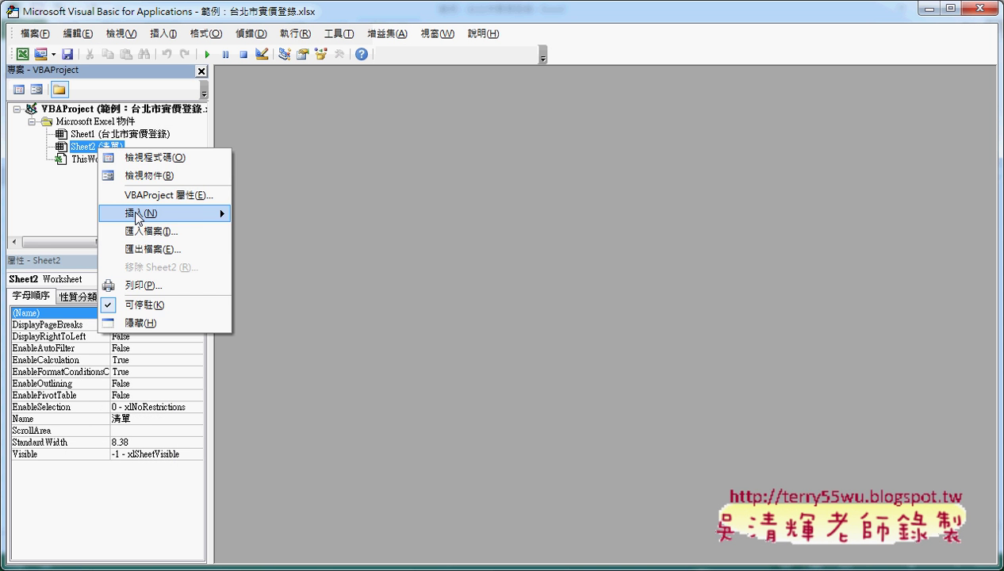
mouse_move(203, 216)
left_click(269, 231)
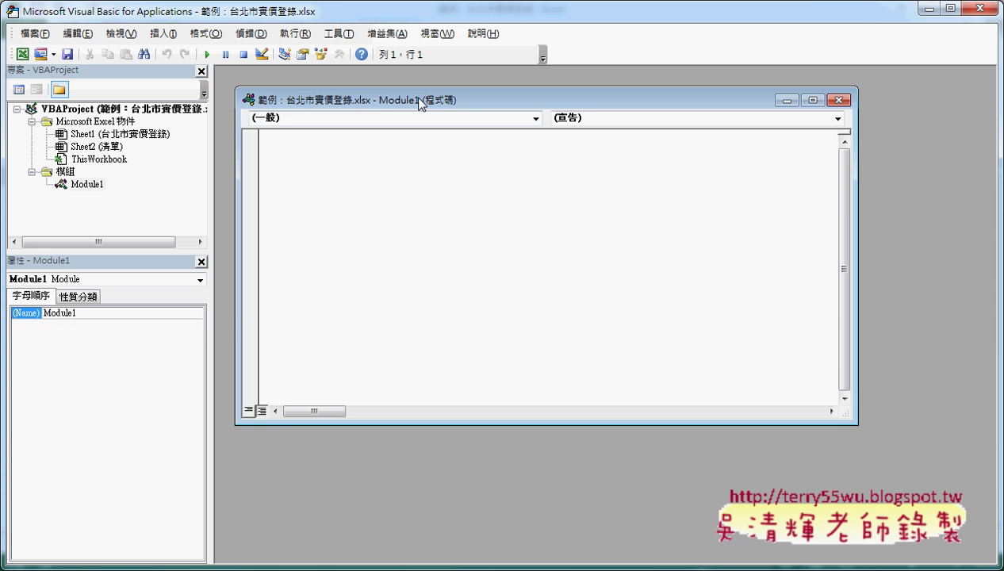
double_click(420, 105)
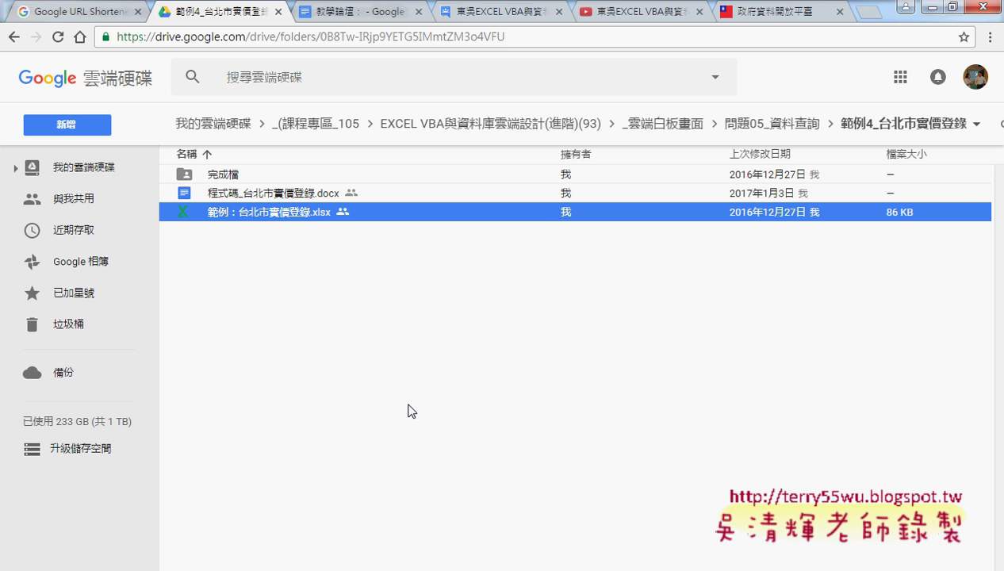
Go up to 問題05_資料查詢 in Drive and open the 程式碼 Google Doc
left_click(14, 38)
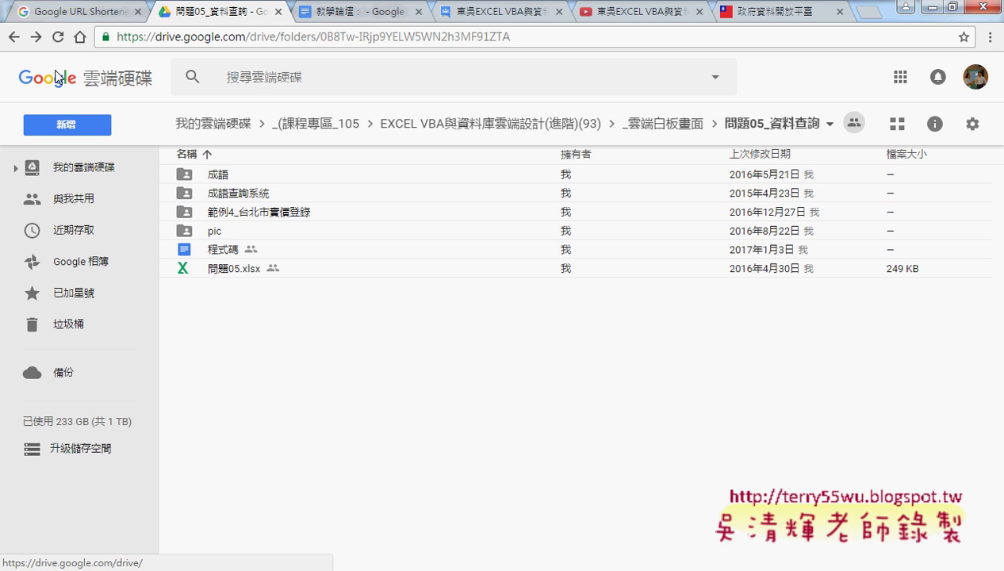
left_click(224, 247)
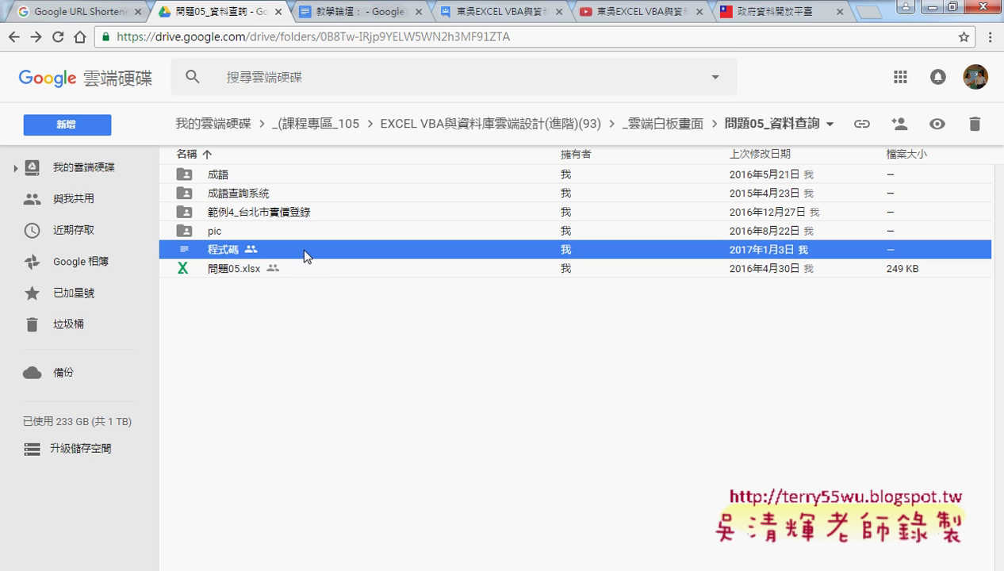
double_click(303, 250)
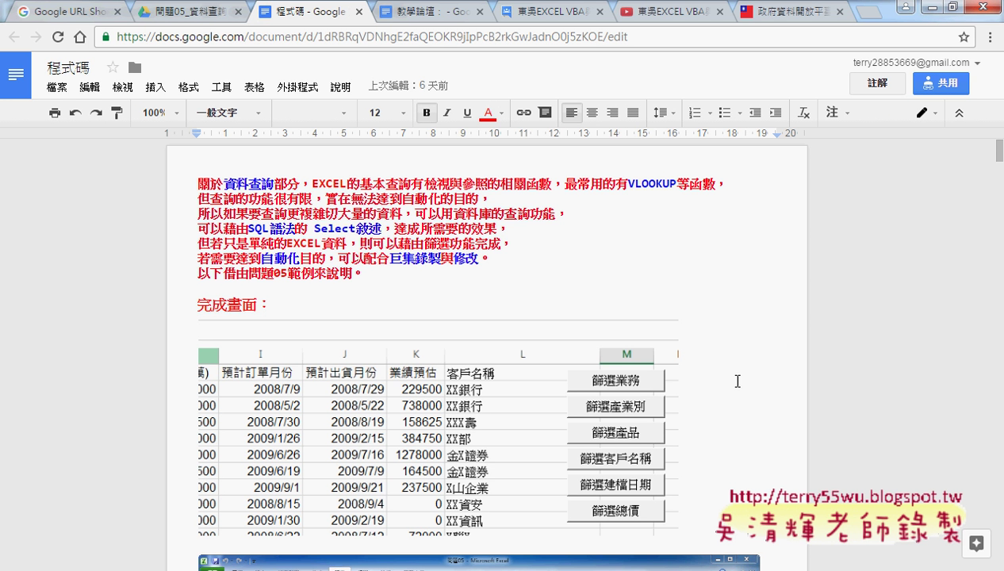
Select and copy the Sub 篩選業務() code through End Sub from the notes
scroll(770, 382, "down", 5)
scroll(772, 383, "down", 1)
scroll(772, 383, "down", 2)
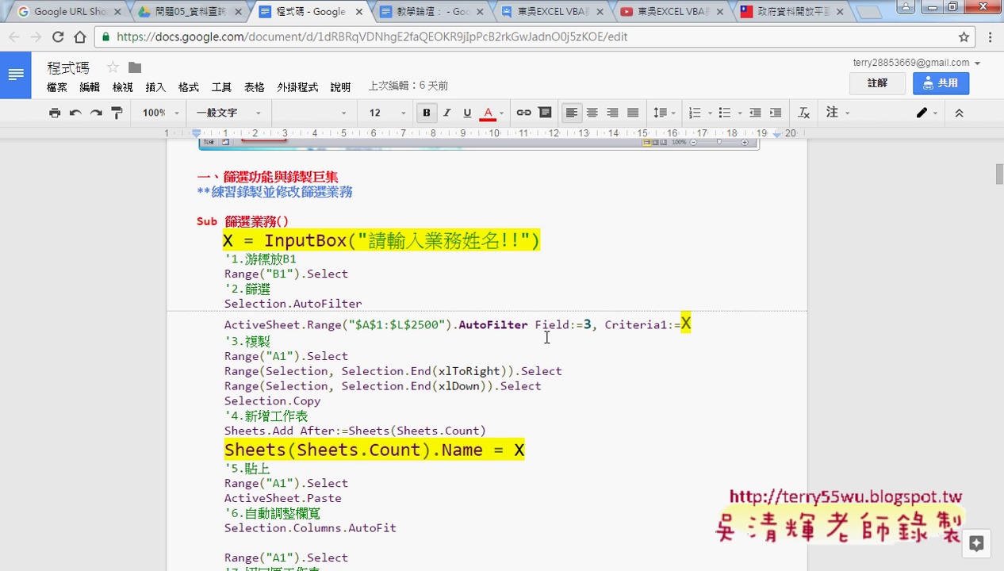
scroll(432, 403, "down", 2)
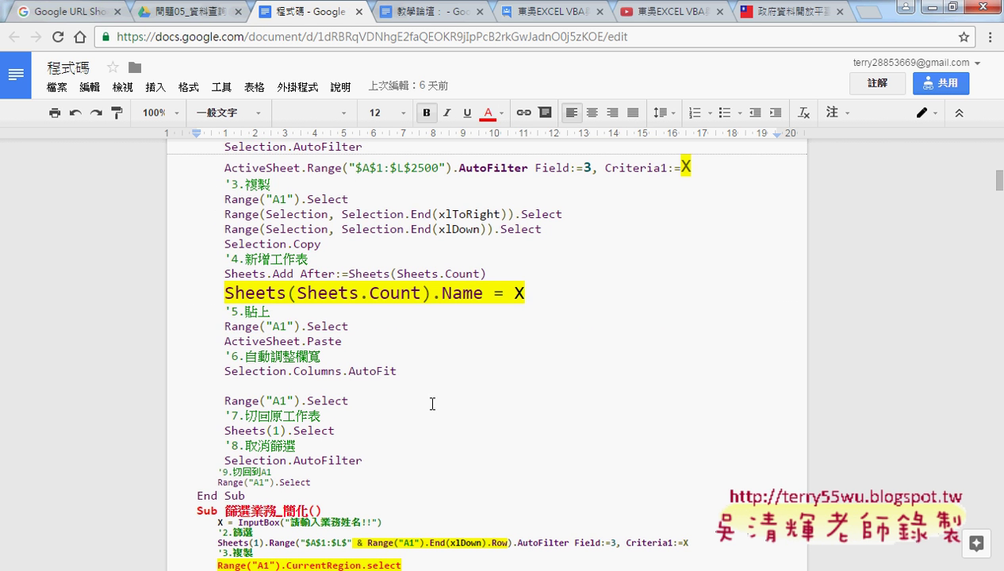
left_click(264, 492, "shift")
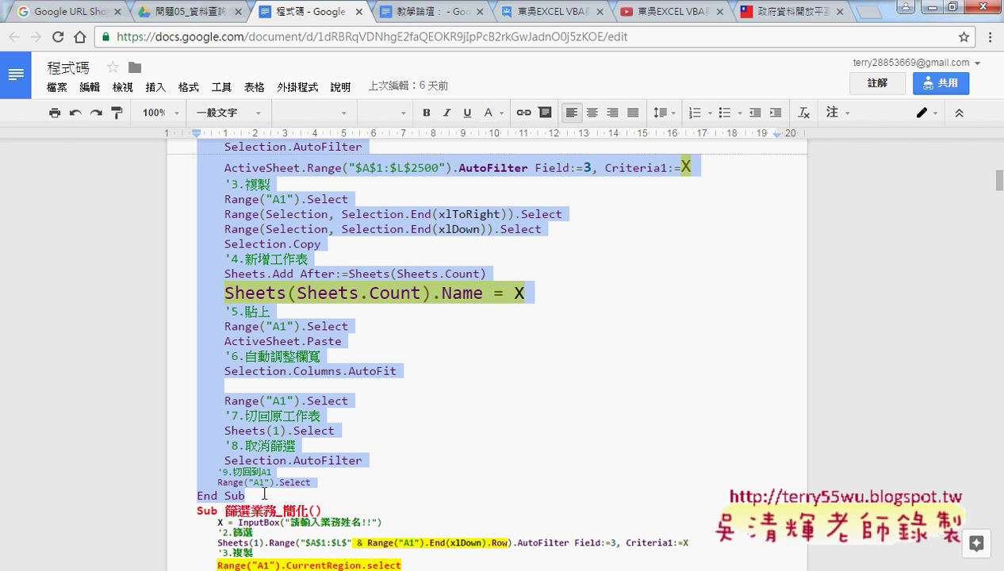
scroll(498, 453, "up", 1)
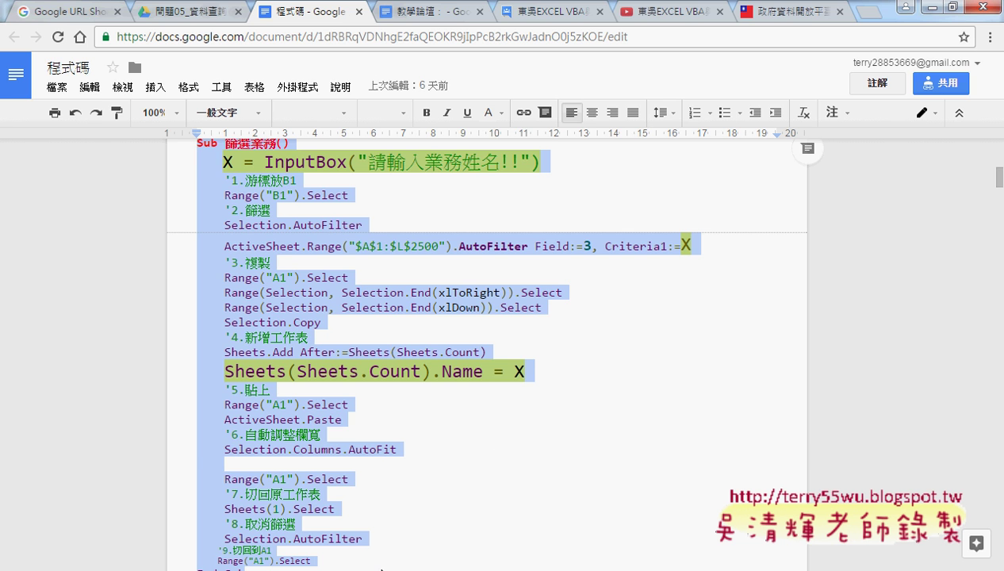
mouse_move(331, 559)
left_click(353, 524)
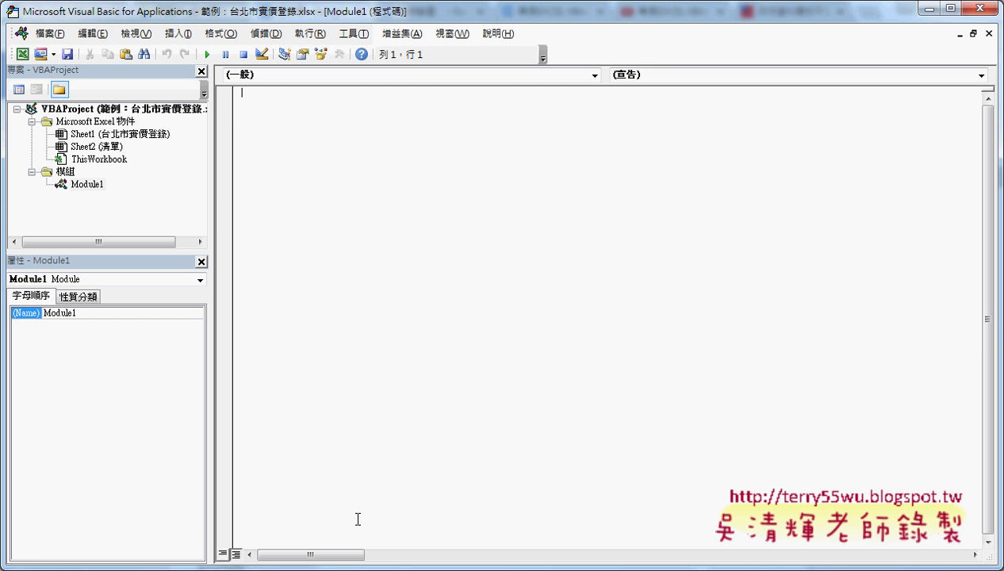
Paste the 篩選業務 macro into Module1 and set the Editor Format font size to 12
right_click(399, 294)
left_click(428, 341)
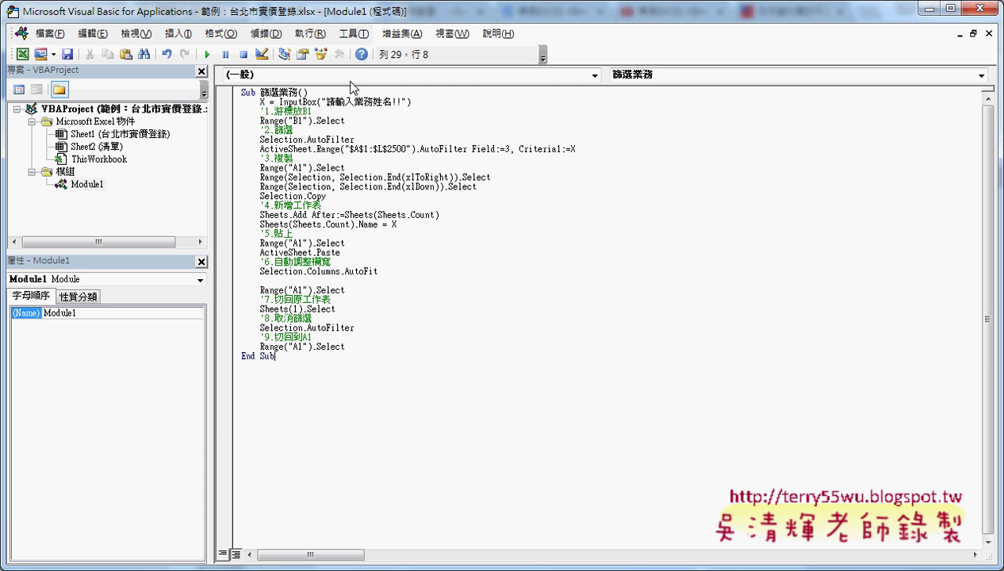
left_click(374, 36)
left_click(387, 103)
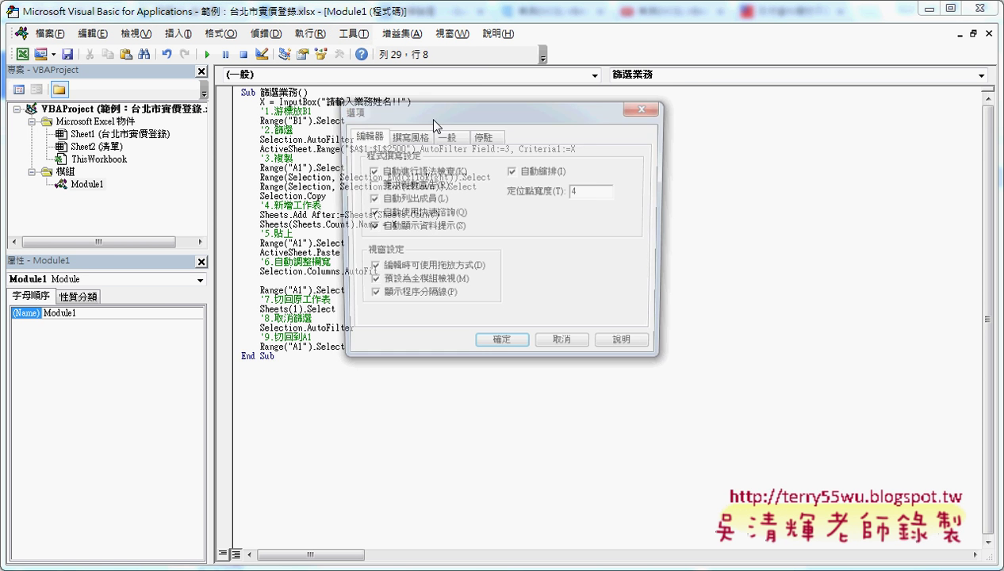
left_click(408, 136)
left_click(576, 205)
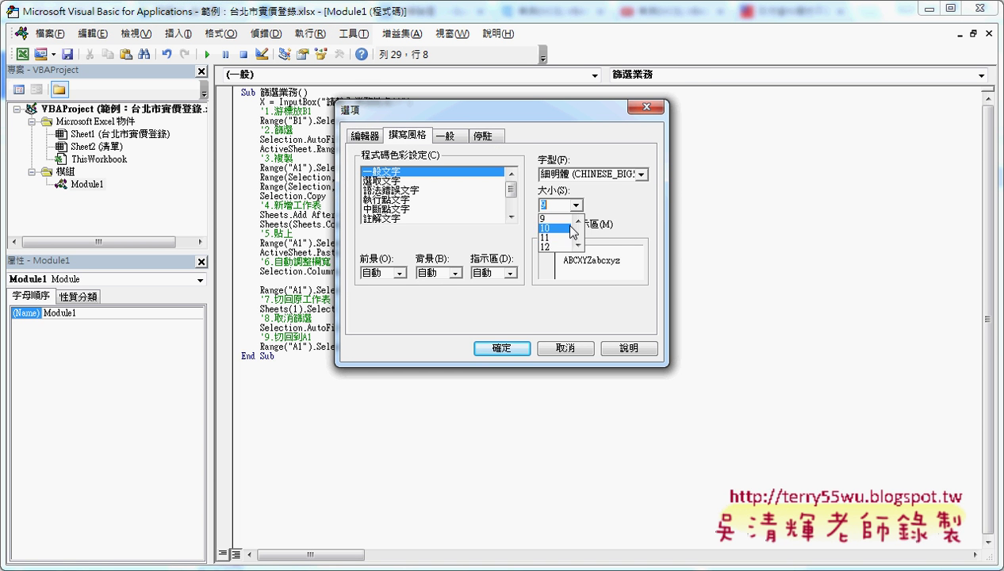
left_click(558, 247)
left_click(499, 347)
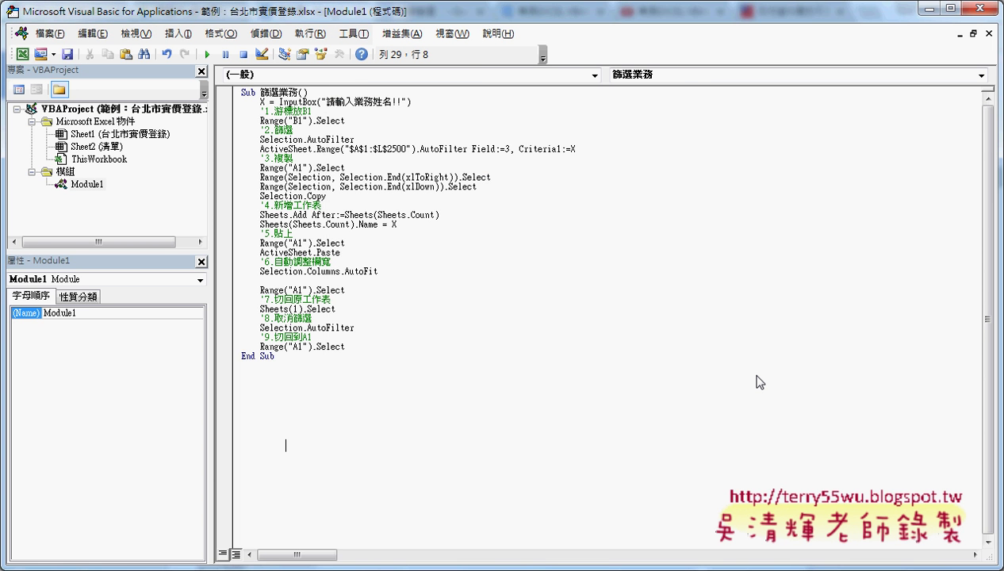
Rename the macro from Sub 篩選業務 to Sub 篩選地址
left_click_drag(292, 95, 316, 95)
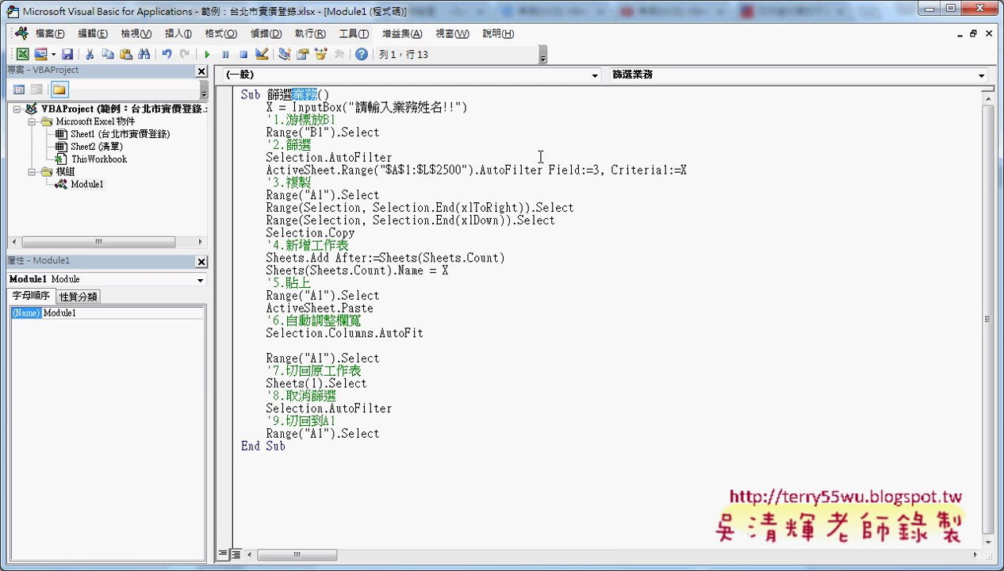
key("ctrl+shift")
type("de4")
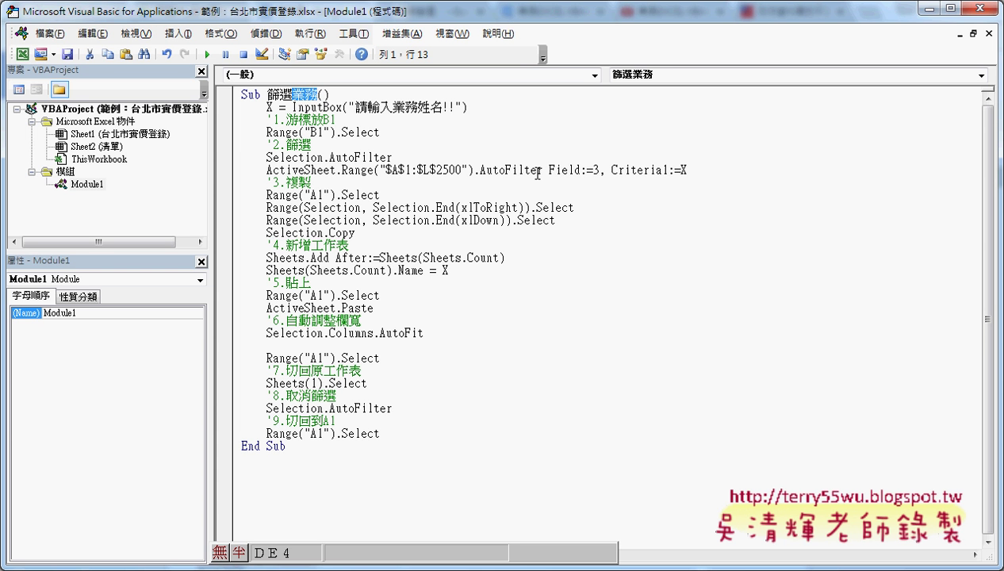
key("Escape")
key("ctrl+shift")
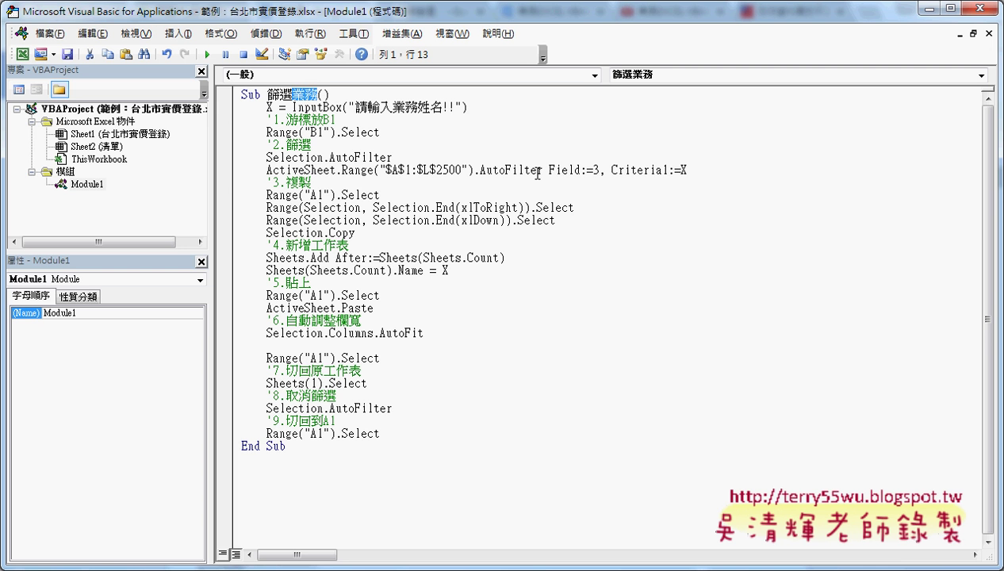
type("地址ˇ")
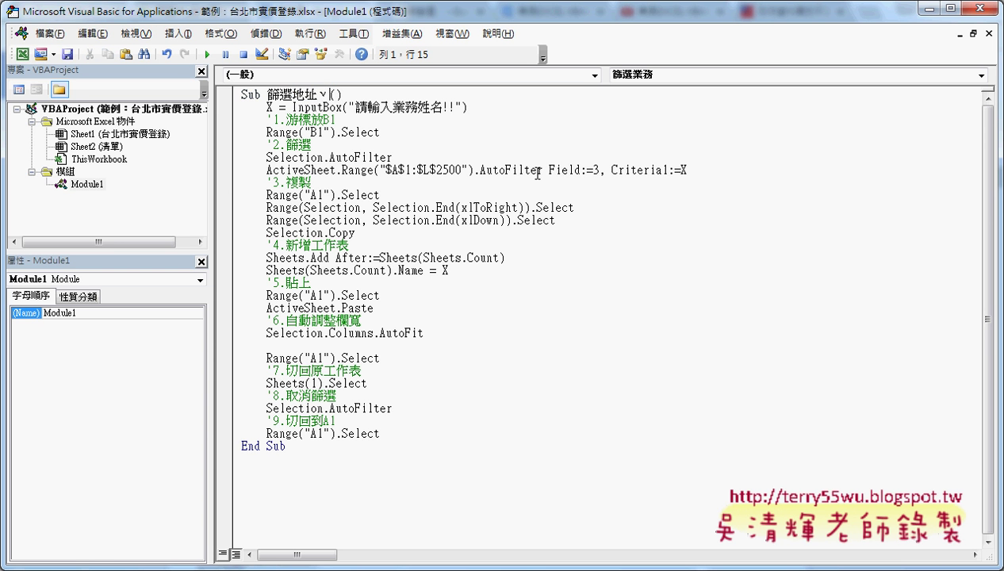
key("BackSpace")
left_click_drag(292, 94, 315, 94)
key("ctrl+c")
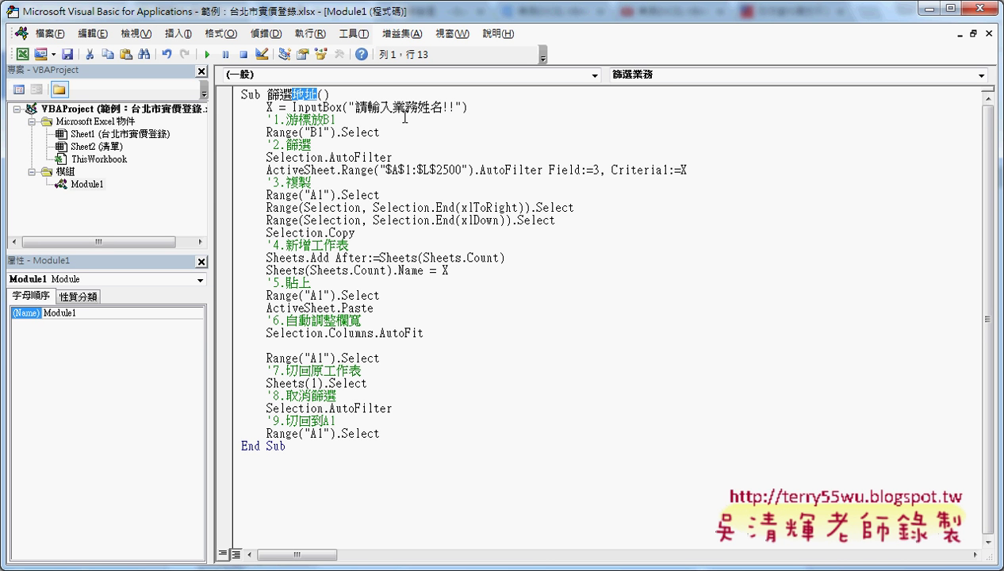
Change the InputBox prompt from 業務姓名 wording to 請輸入地址關鍵字!!
left_click_drag(392, 108, 442, 108)
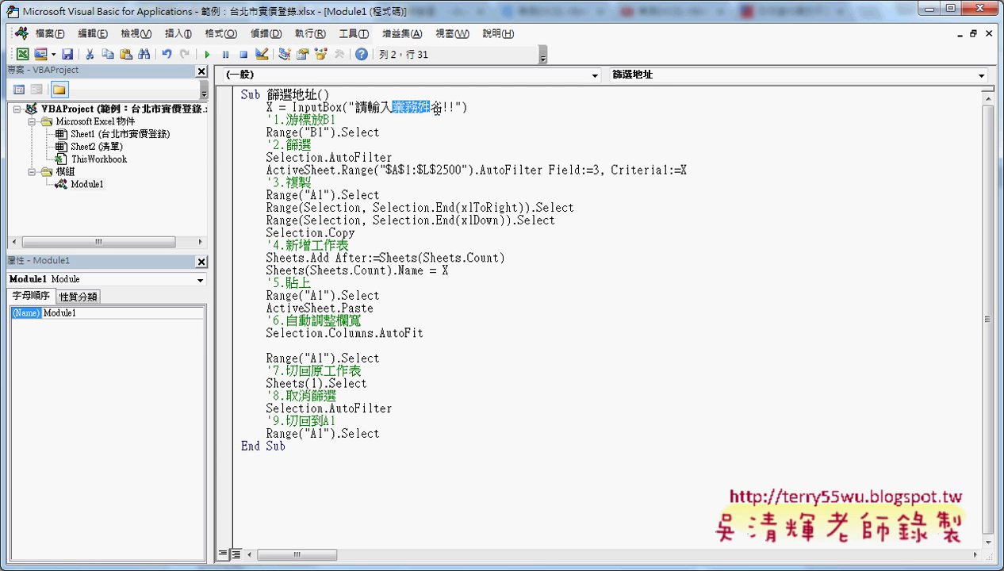
key("ctrl+v")
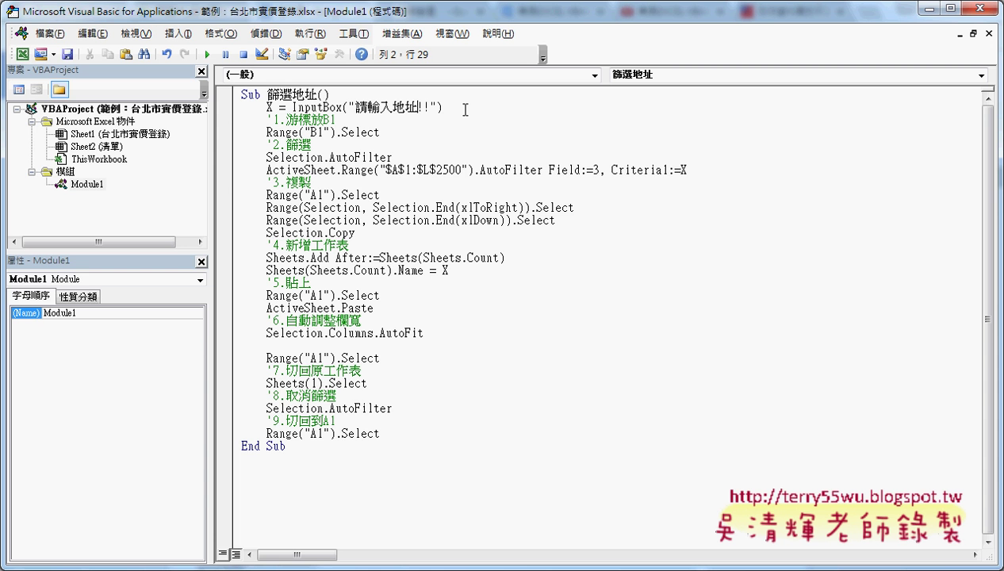
type("關鍵字")
type("!!")
left_click(493, 132)
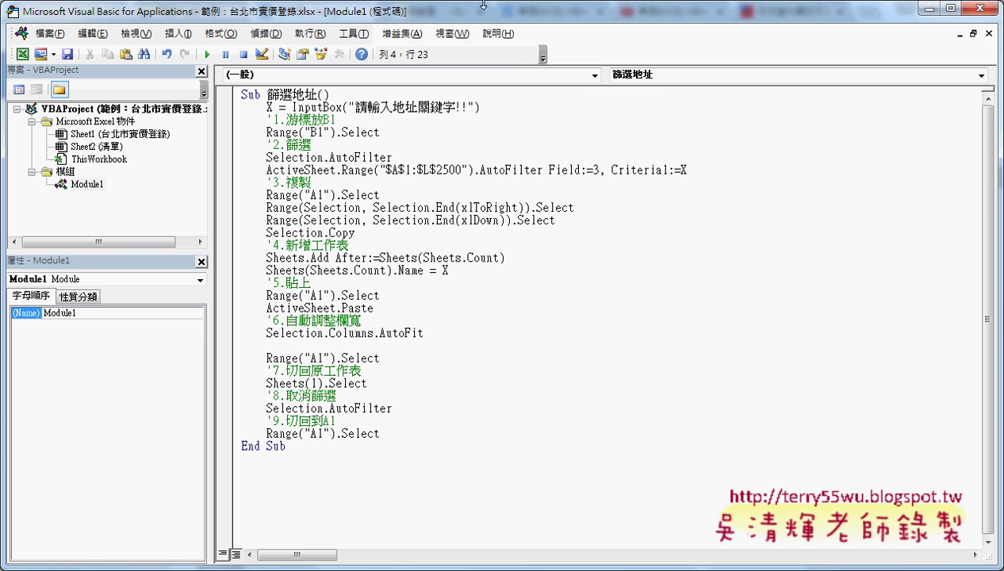
left_click_drag(433, 17, 724, 41)
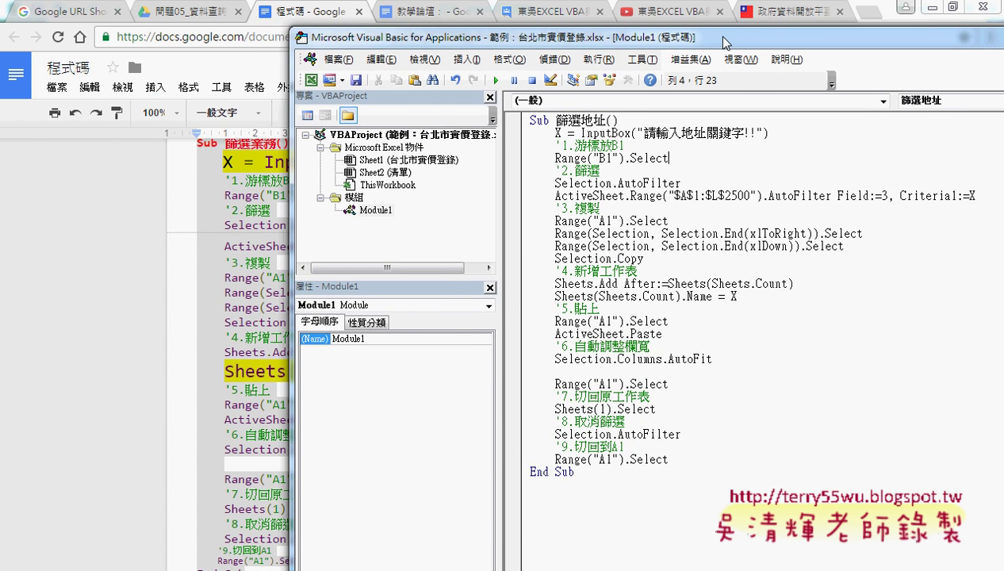
Show the Excel worksheet behind the editor and highlight B1 in the Range line
left_click(932, 7)
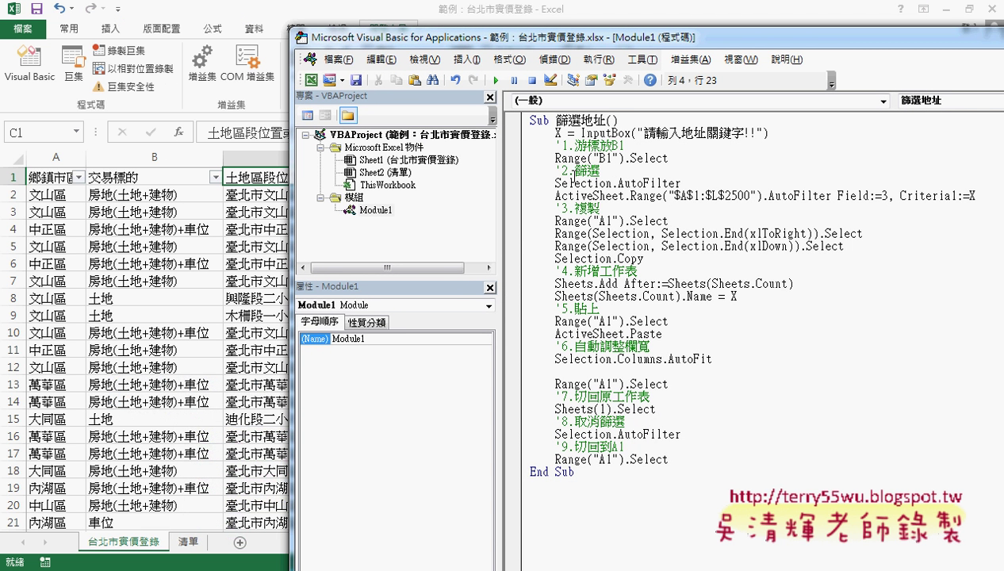
left_click(584, 158)
left_click_drag(599, 159, 610, 158)
left_click(632, 183)
Reposition the editor, widen the code pane, and highlight Field:=3, Criterial and X
left_click_drag(617, 41, 677, 43)
left_click_drag(898, 193, 946, 193)
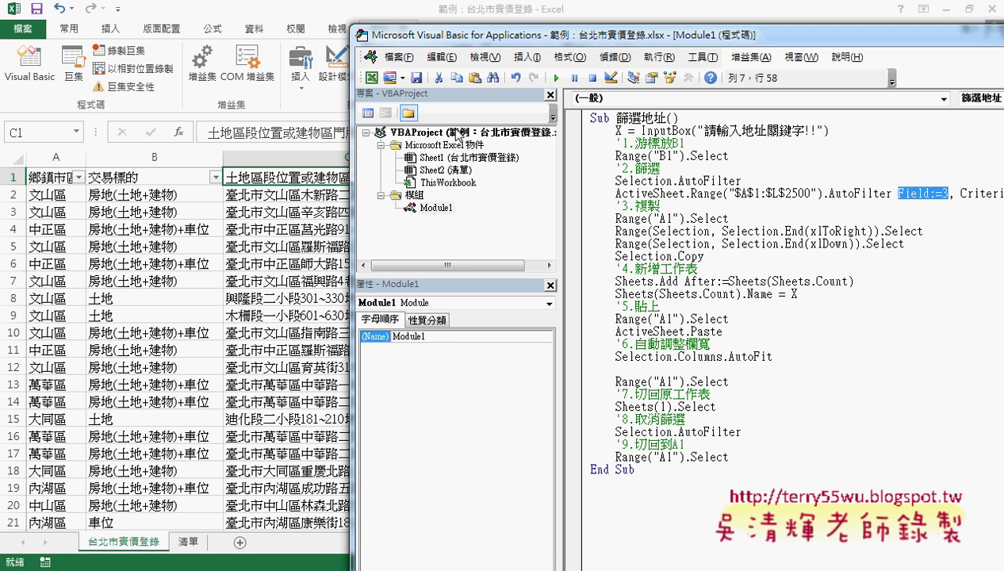
left_click_drag(482, 35, 275, 33)
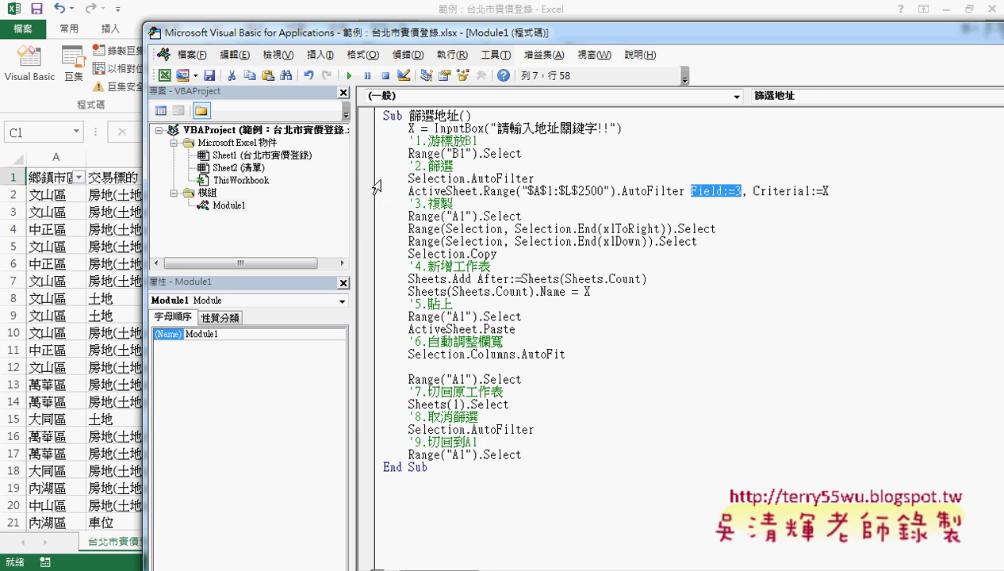
left_click_drag(353, 178, 255, 178)
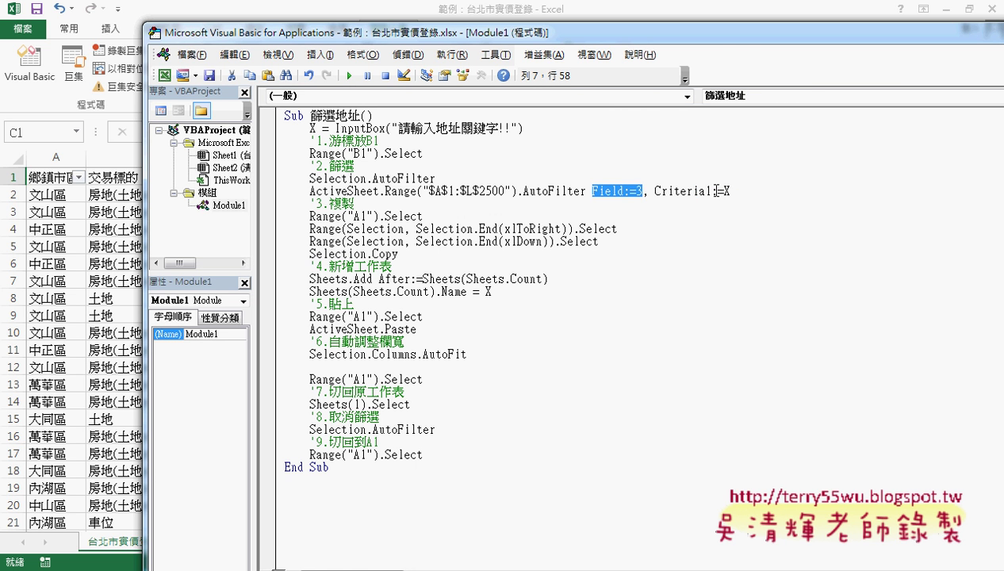
left_click_drag(718, 191, 666, 193)
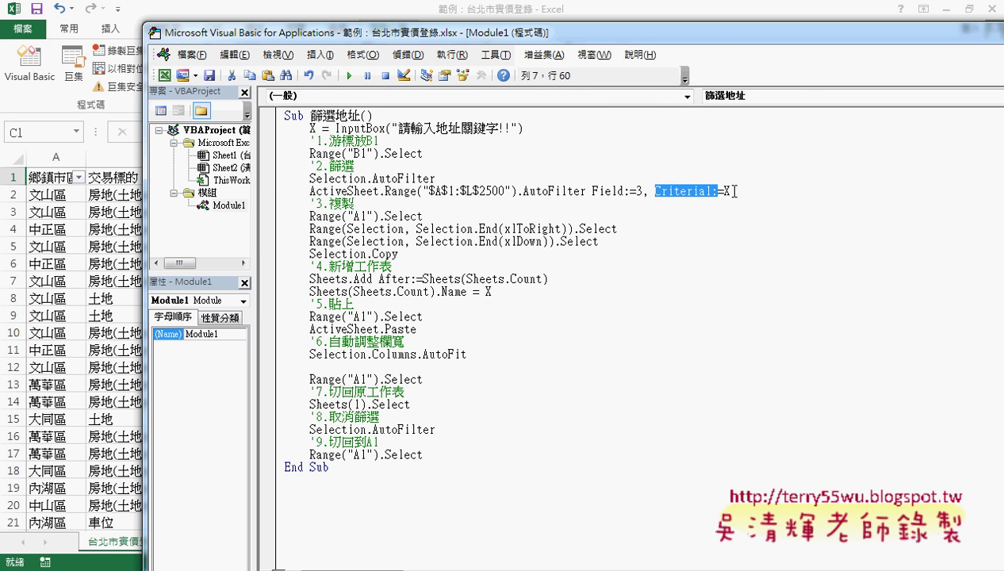
left_click_drag(731, 192, 723, 191)
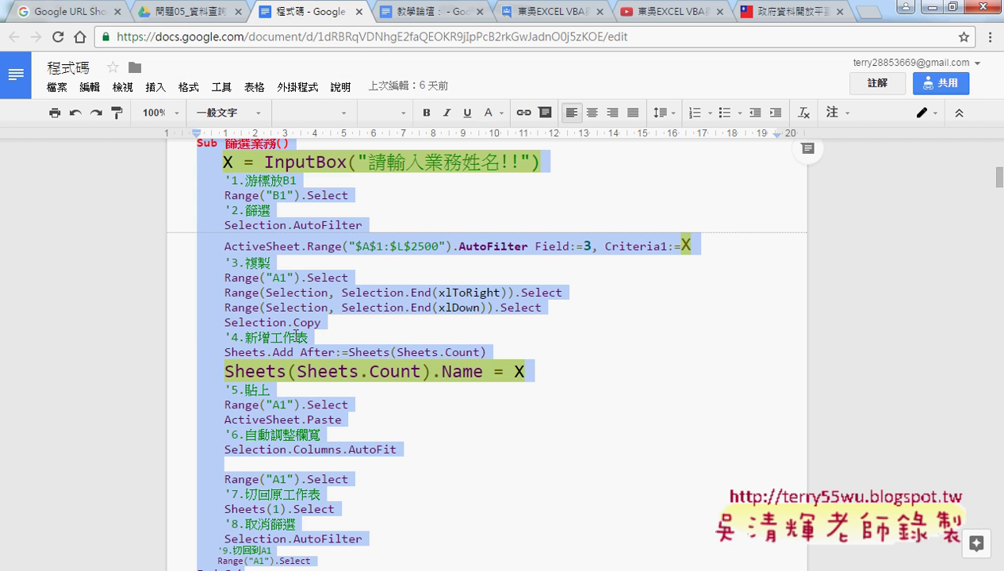
Scroll the 程式碼 notes to 關鍵字查詢, where 方法1 filters on "=*" & X & "*"
scroll(440, 336, "down", 4)
scroll(440, 336, "down", 2)
scroll(442, 335, "down", 4)
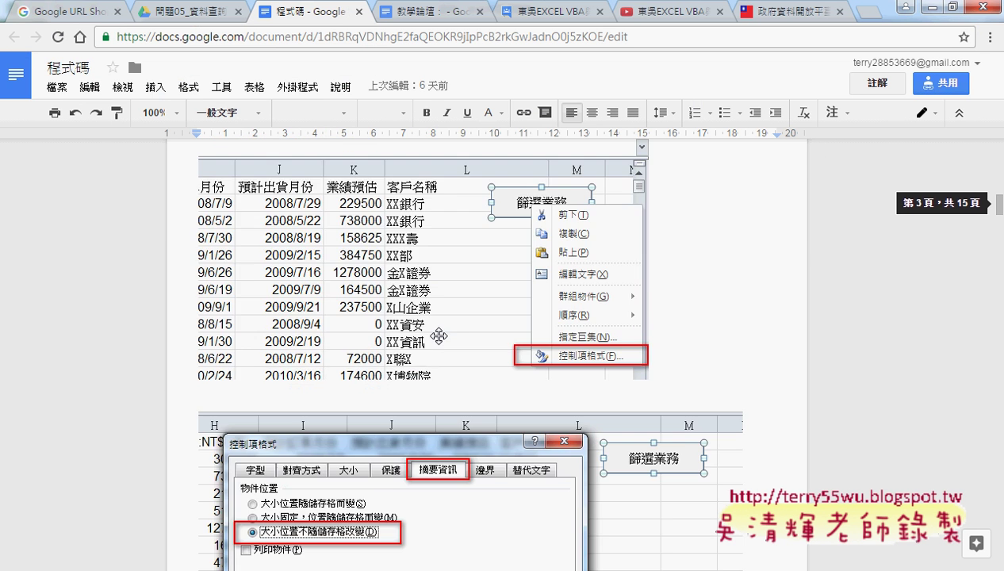
scroll(492, 345, "down", 2)
scroll(546, 354, "down", 1)
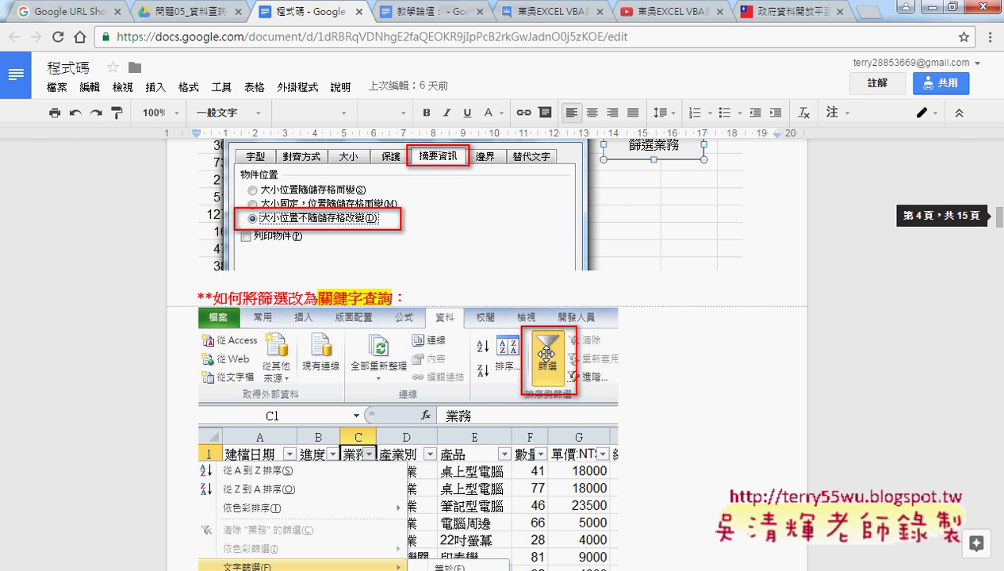
scroll(545, 353, "down", 3)
scroll(546, 354, "down", 1)
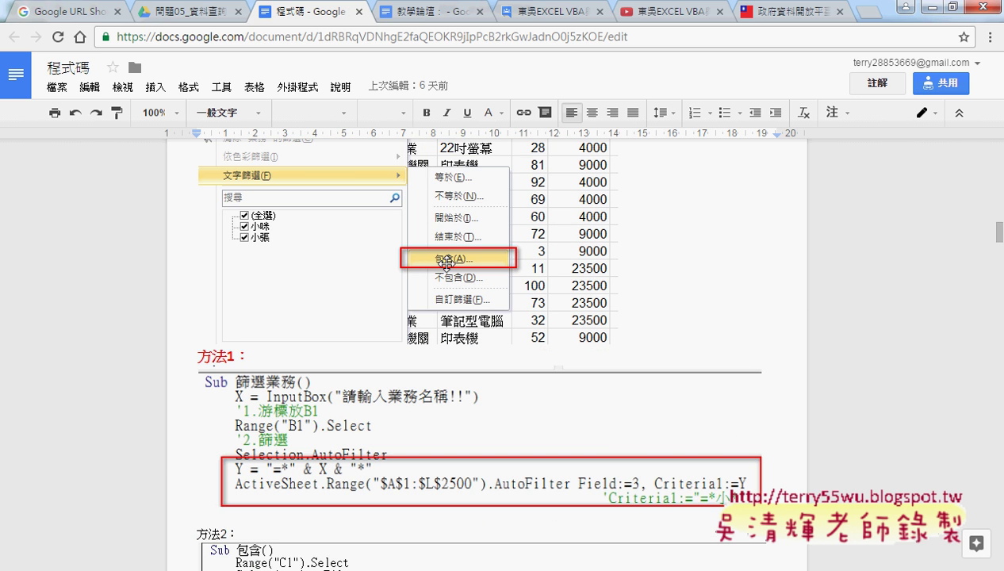
scroll(539, 307, "down", 1)
scroll(538, 307, "down", 1)
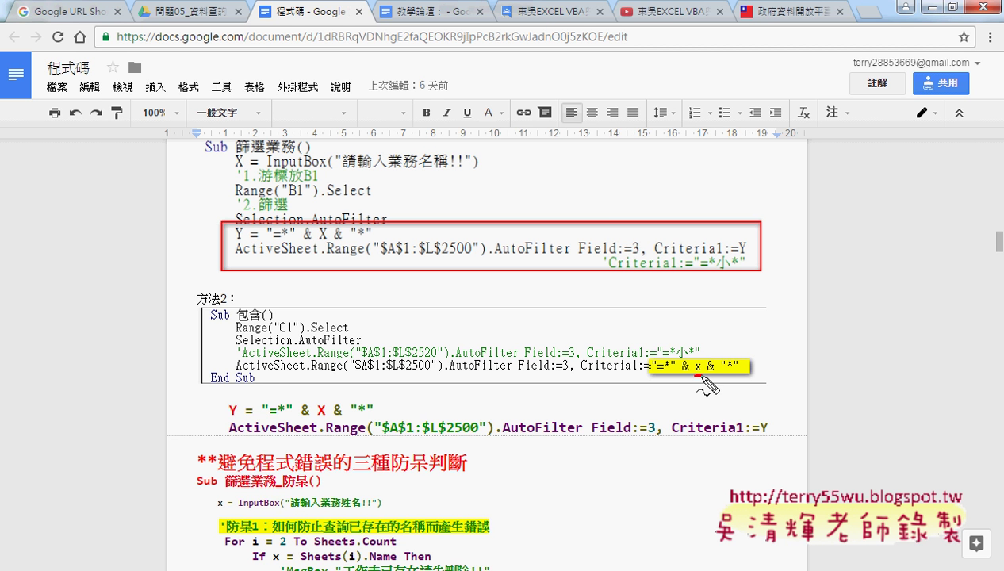
left_click_drag(695, 374, 702, 375)
left_click_drag(640, 303, 637, 317)
mouse_move(644, 305)
left_mouse_down()
mouse_move(642, 318)
mouse_move(695, 315)
mouse_move(670, 328)
mouse_move(692, 328)
left_mouse_up()
left_click(676, 330)
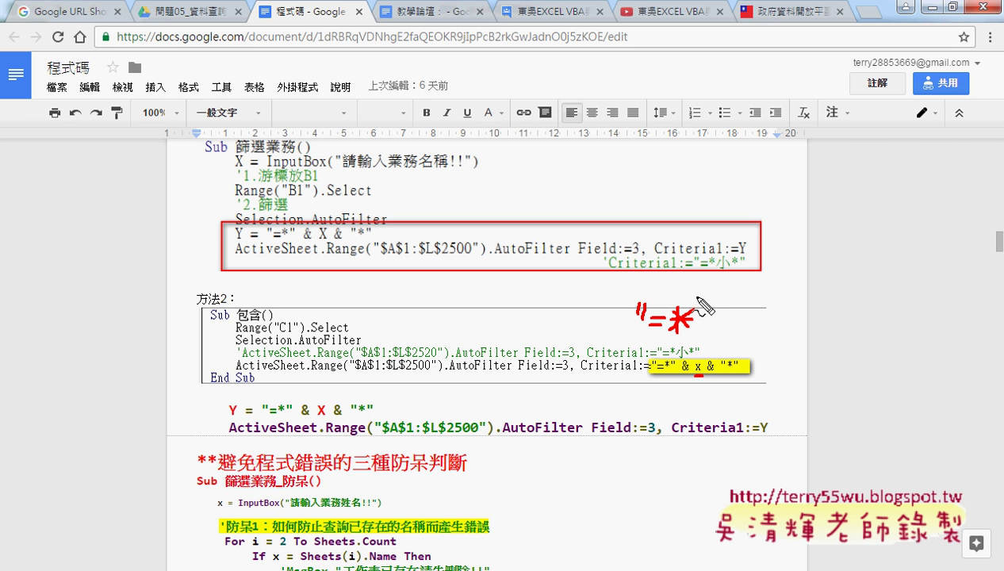
left_click_drag(698, 297, 701, 310)
mouse_move(723, 308)
left_mouse_down()
mouse_move(736, 319)
mouse_move(723, 319)
left_mouse_up()
left_click_drag(772, 295, 793, 322)
mouse_move(810, 279)
left_mouse_down()
mouse_move(840, 316)
mouse_move(846, 300)
mouse_move(838, 312)
left_mouse_up()
left_click_drag(845, 272, 850, 295)
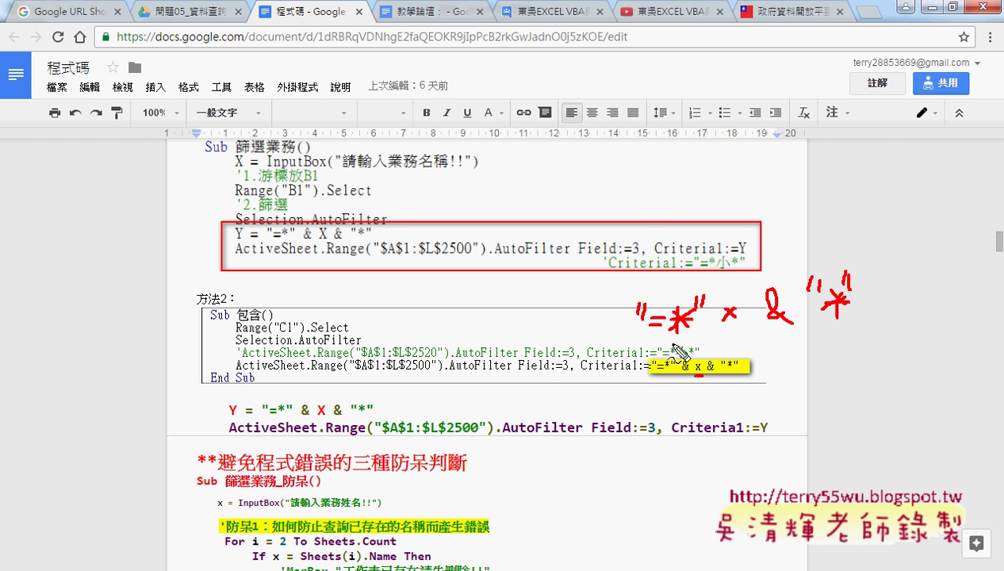
left_click_drag(656, 174, 665, 196)
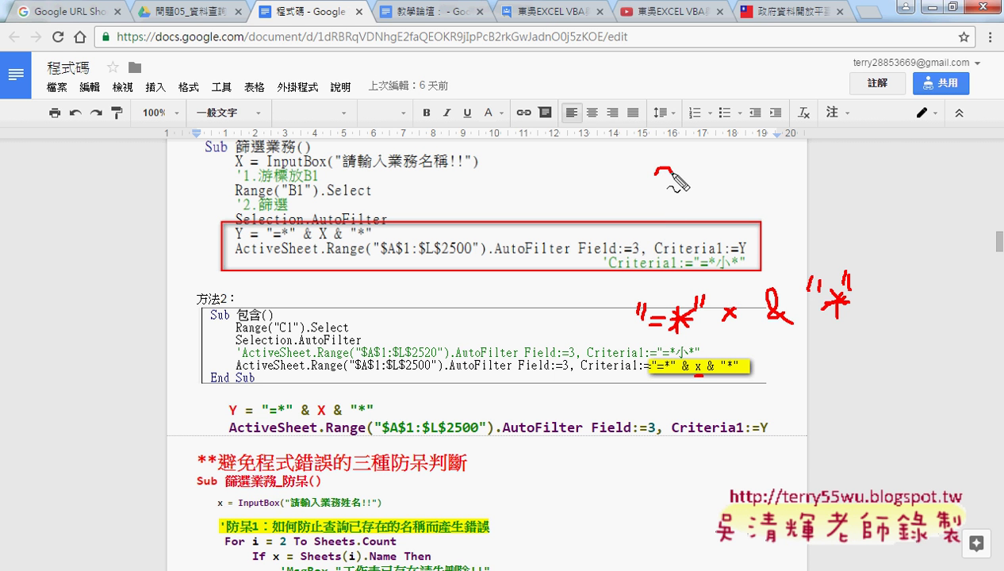
left_click(664, 204)
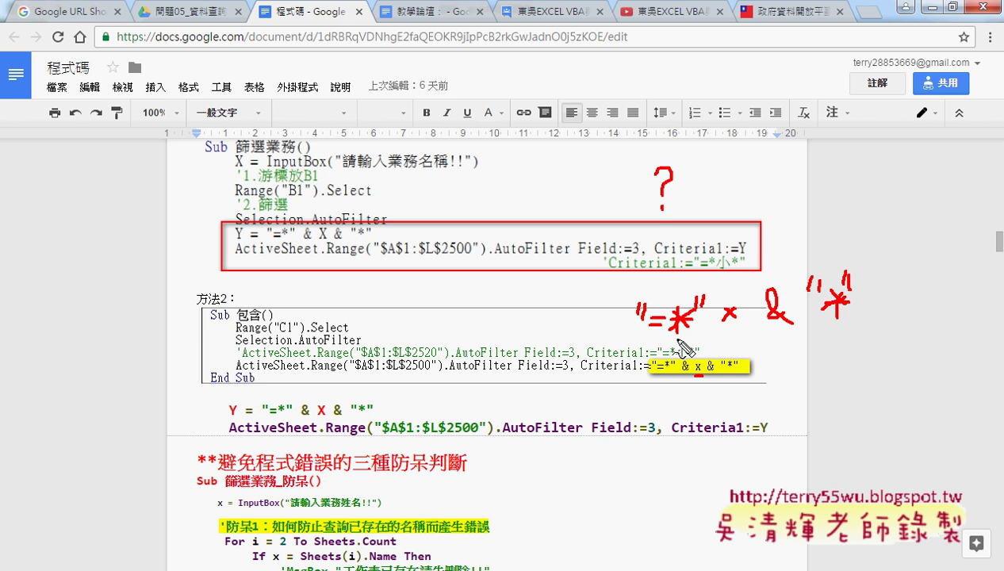
left_click_drag(655, 223, 671, 230)
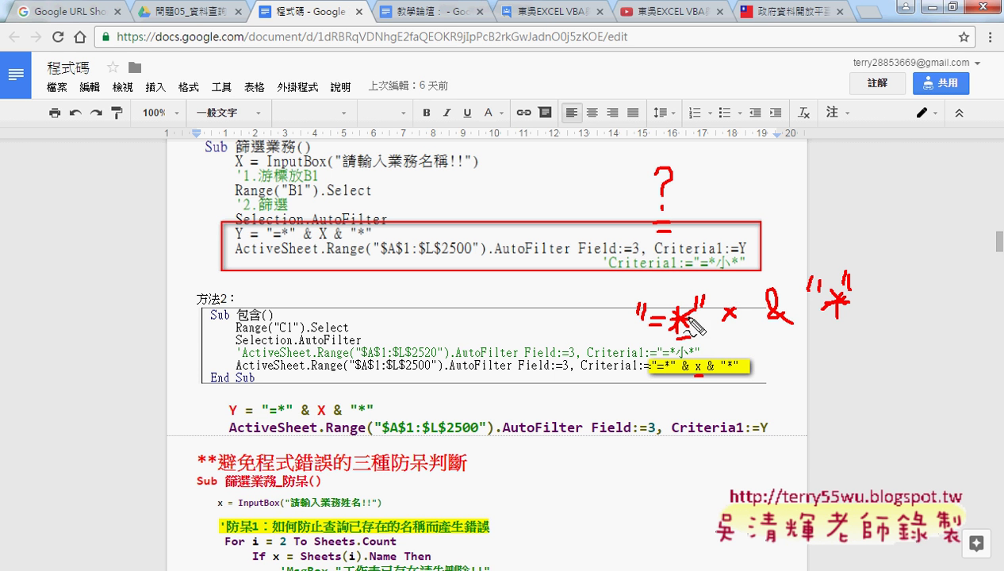
left_click_drag(676, 337, 688, 340)
left_click_drag(669, 171, 677, 202)
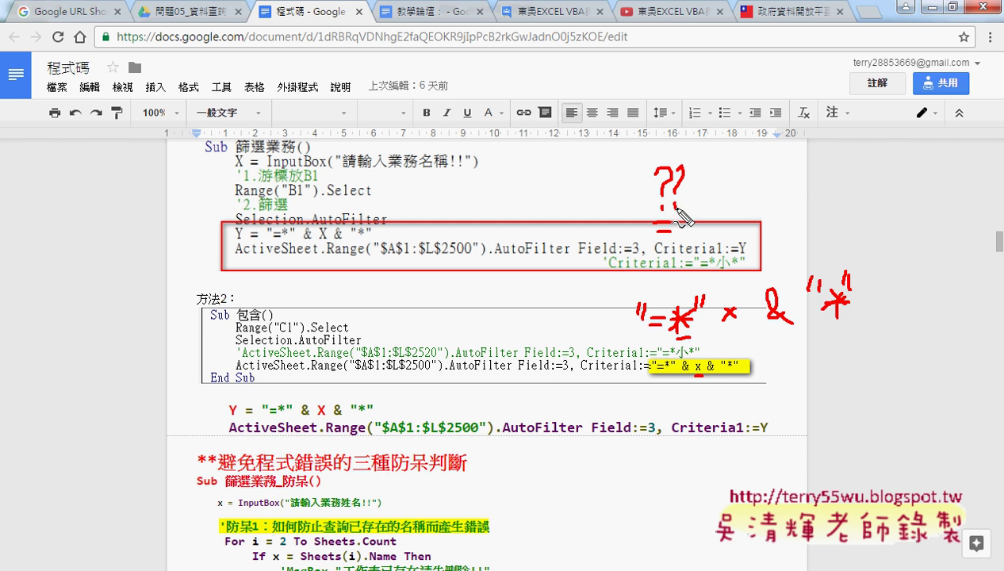
left_click_drag(688, 169, 691, 201)
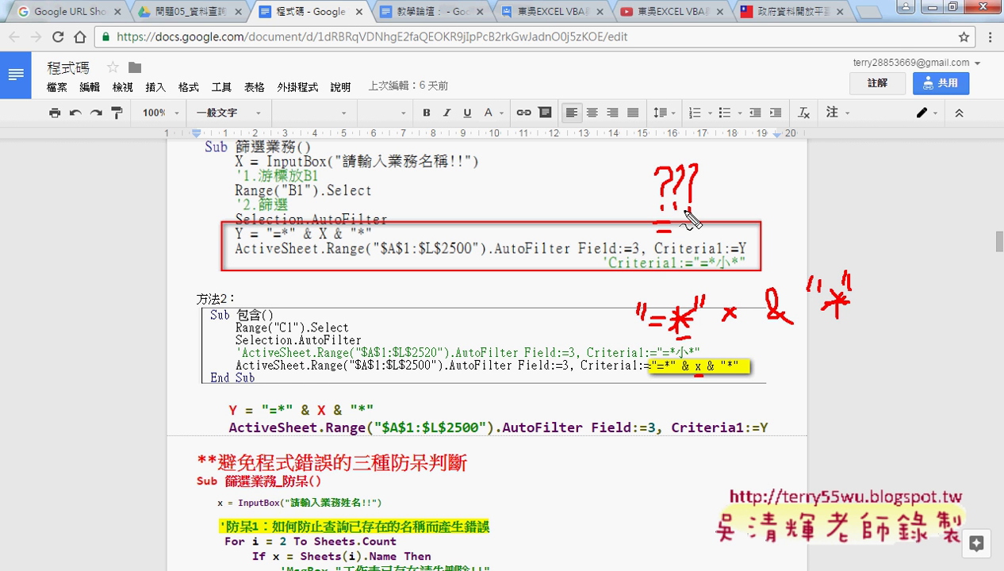
key("Escape")
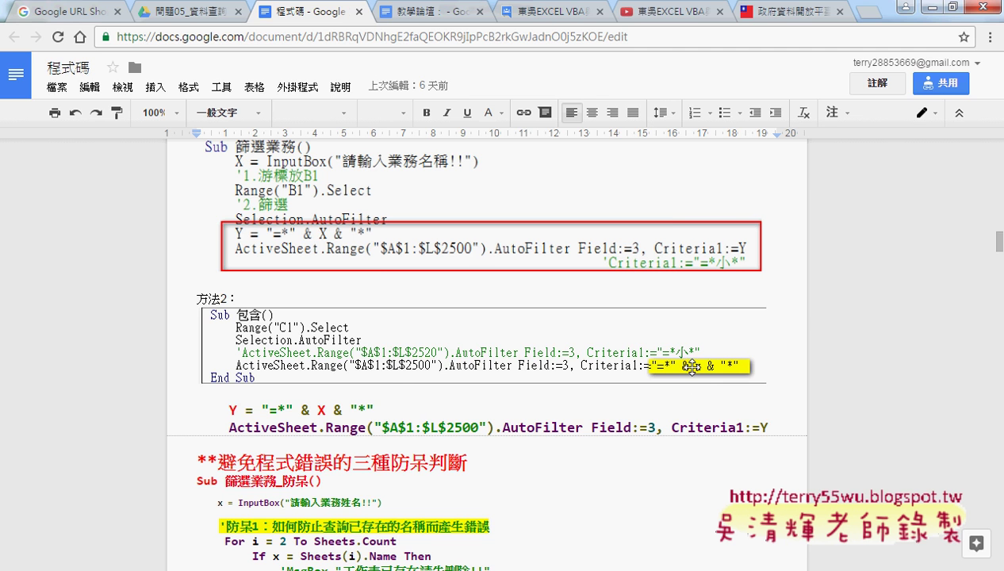
In the macro code, type the AutoFilter criterion "=*" & X & "*"
left_click(933, 7)
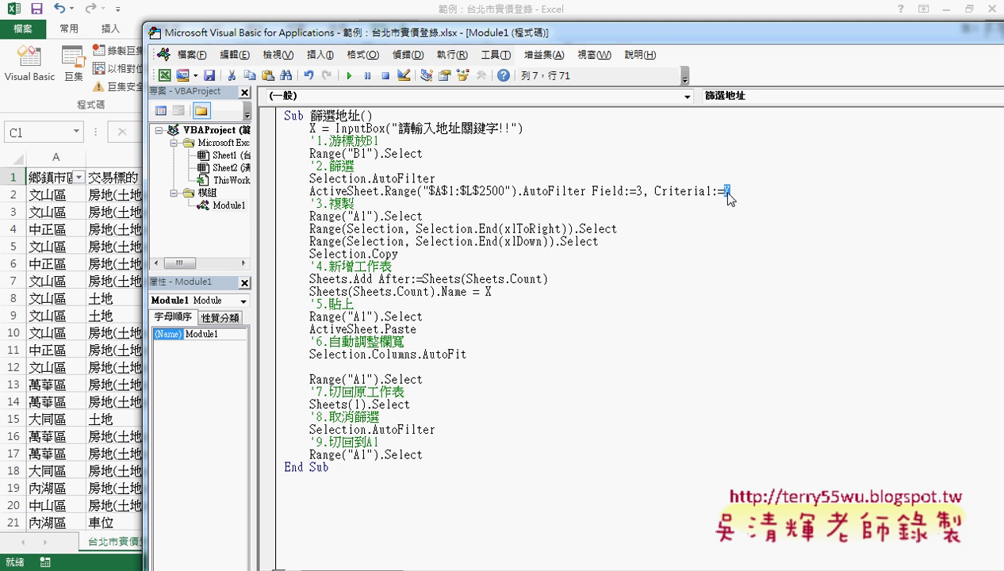
left_click(734, 191)
type("\"\"")
key("Left")
type("ㄦ")
key("Escape")
type("=*")
key("Right")
type("& ")
type("X & ")
type("\"*")
type("\"")
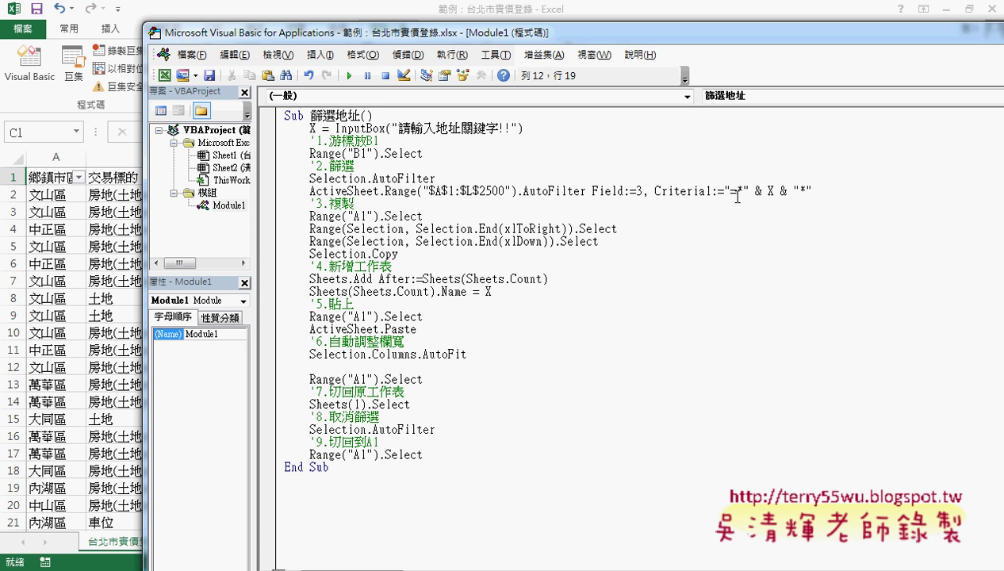
Replace the stray % after the equals sign with * so the criterion reads "=*" & X & "*"
left_click_drag(724, 192, 810, 191)
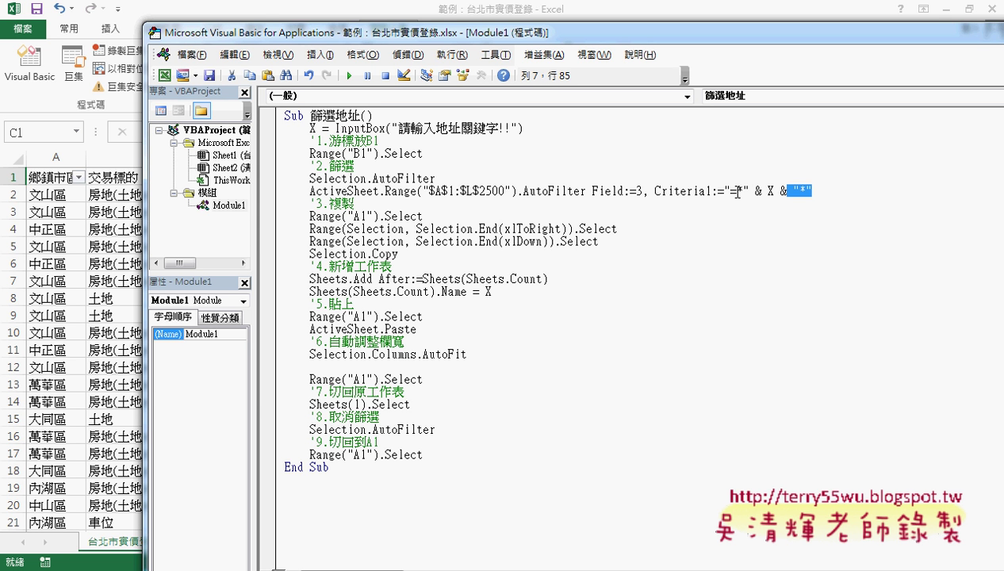
left_click_drag(736, 192, 743, 192)
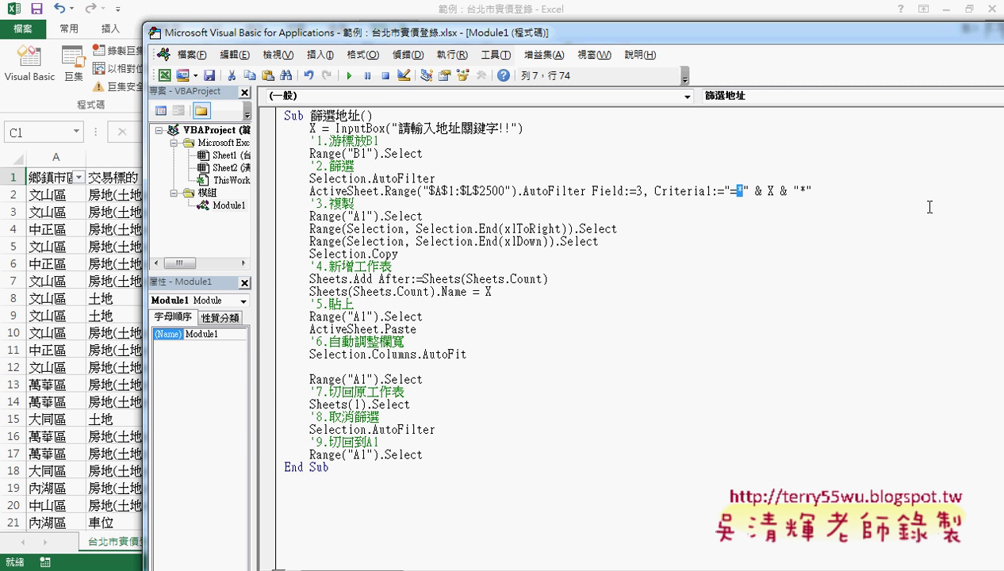
type("%")
key("BackSpace")
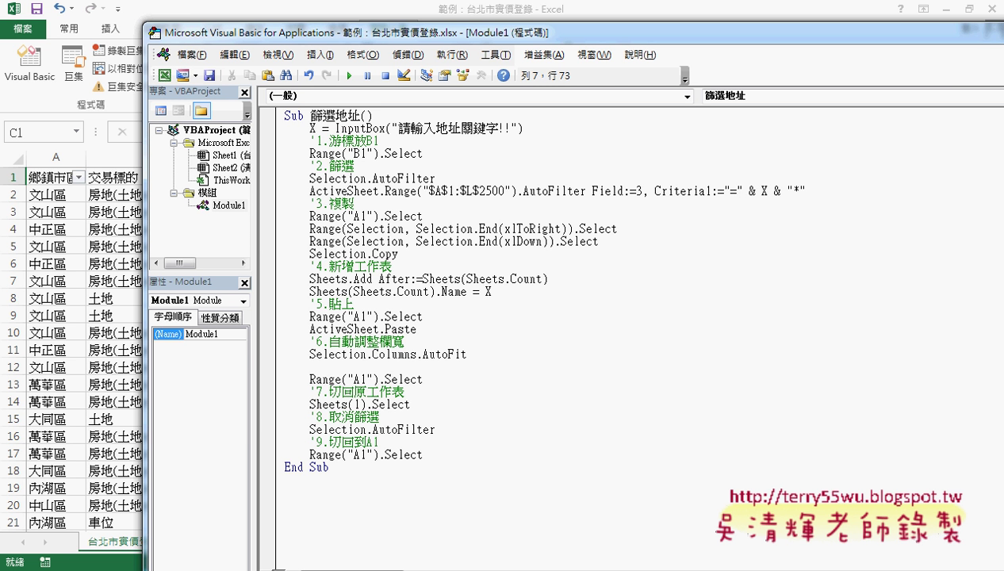
type("*")
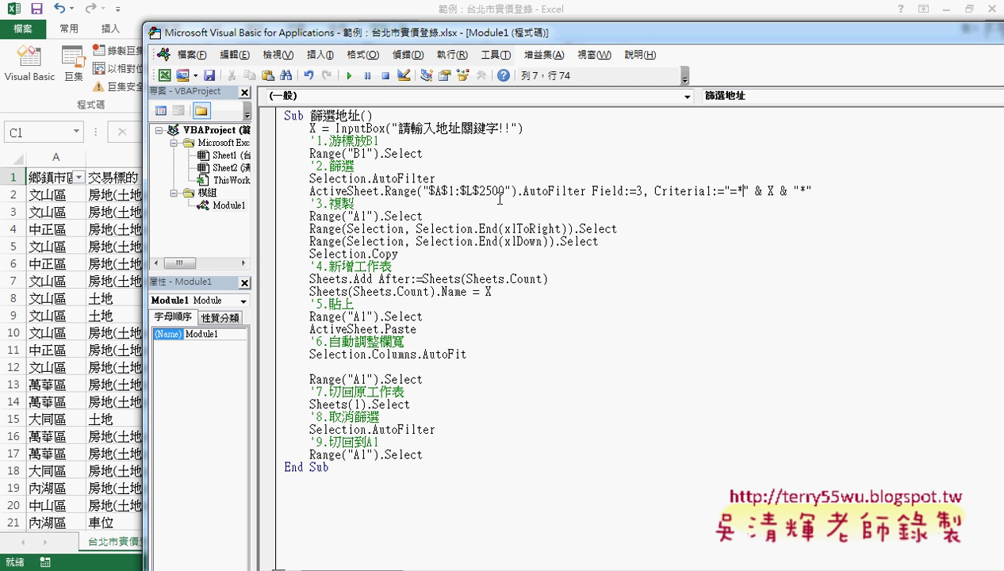
left_click_drag(504, 194, 478, 194)
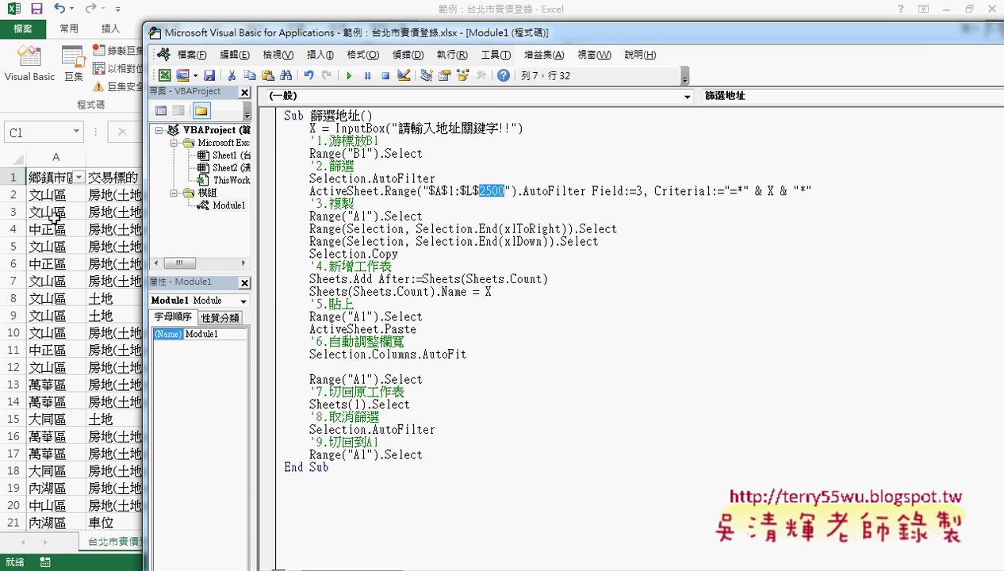
Find the worksheet's last data row (949) and clear the hard-coded row number from the range
left_click(105, 195)
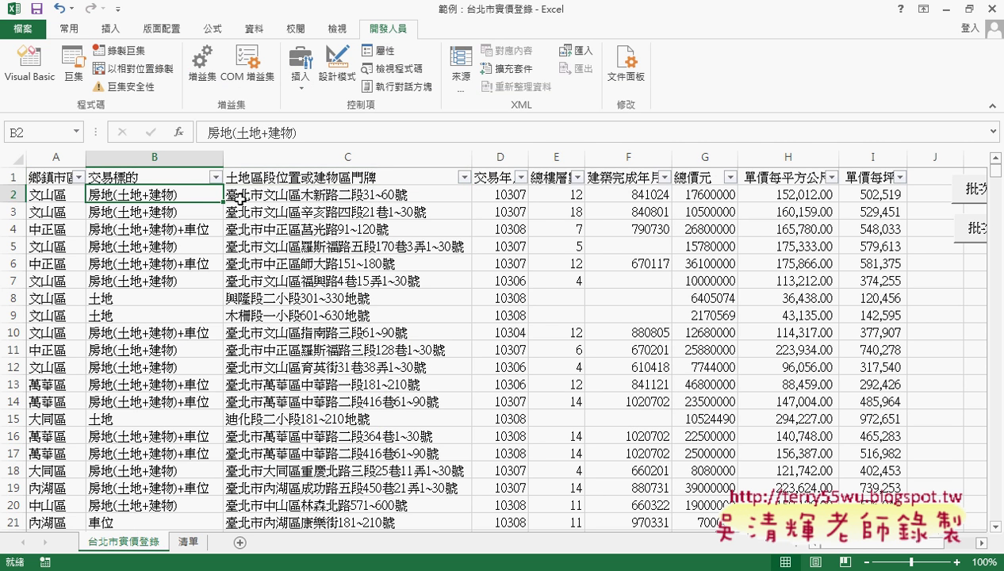
key("ctrl+Down")
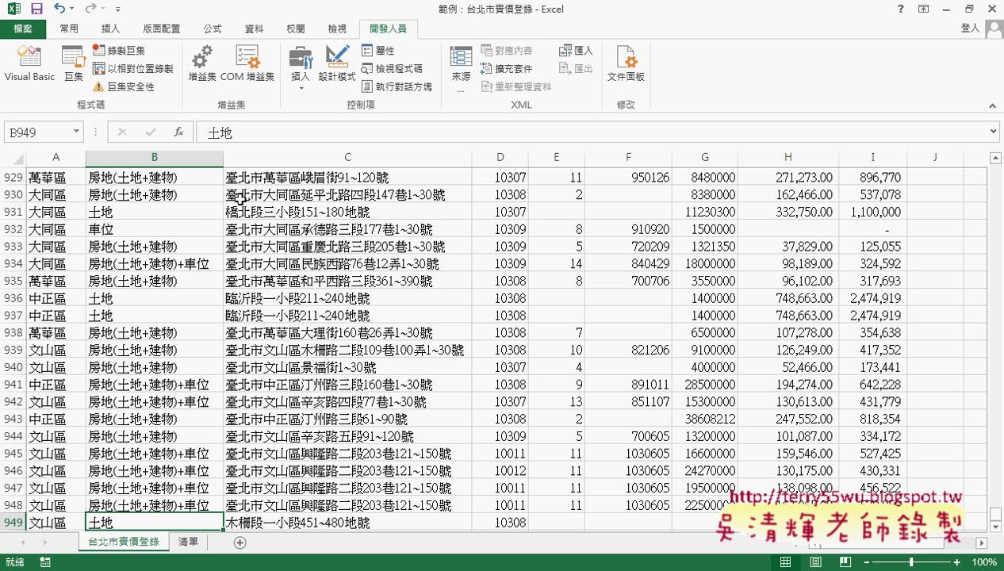
left_click(948, 9)
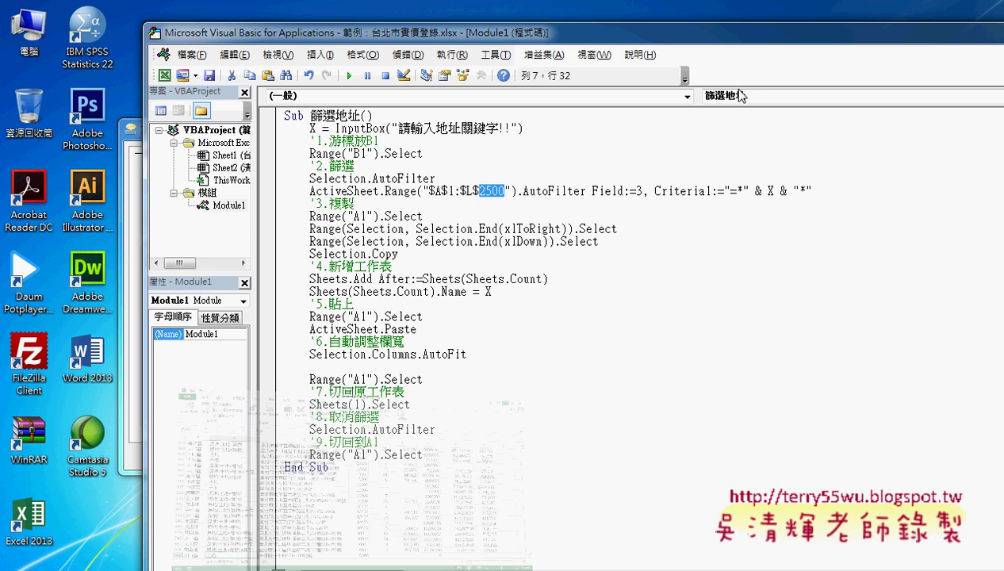
type("94")
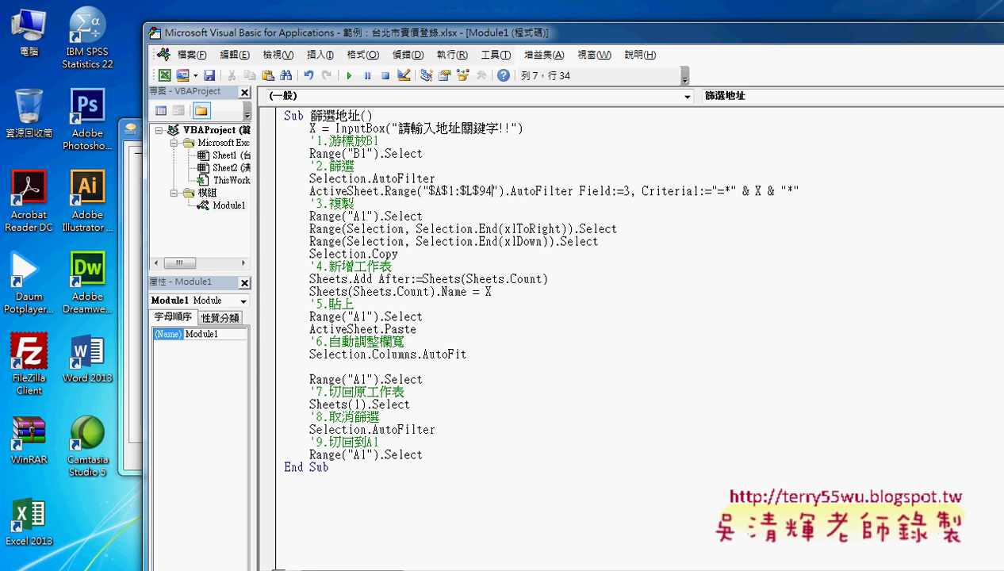
type("9")
key("BackSpace")
key("BackSpace")
key("BackSpace")
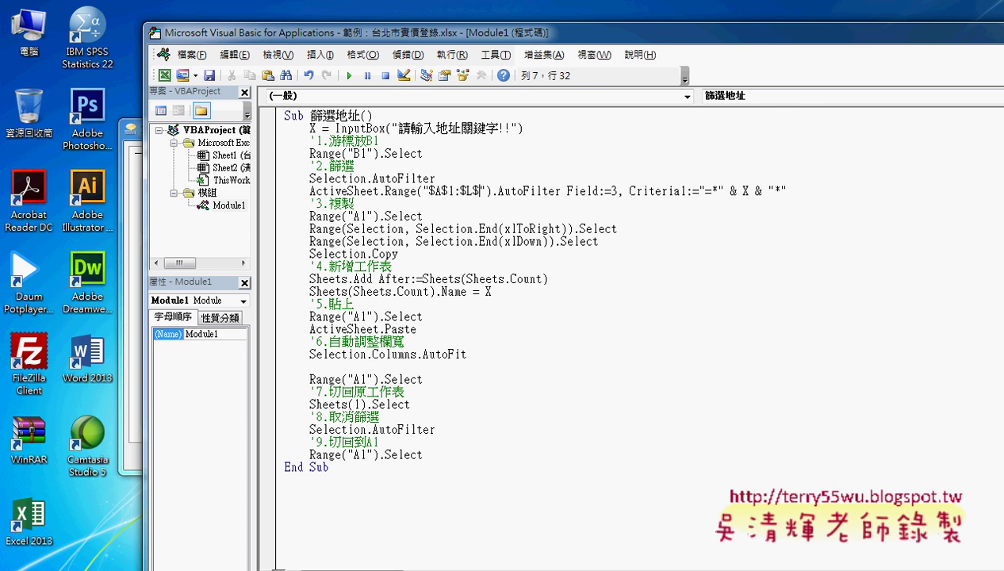
key("Right")
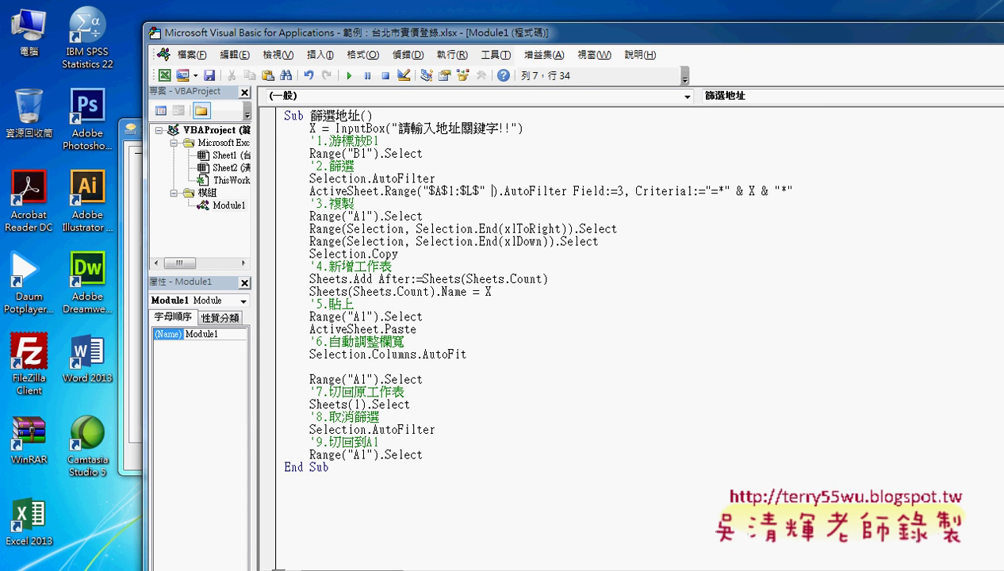
End the filter range with " & Range("A1").End(xlDown).Row
type("&")
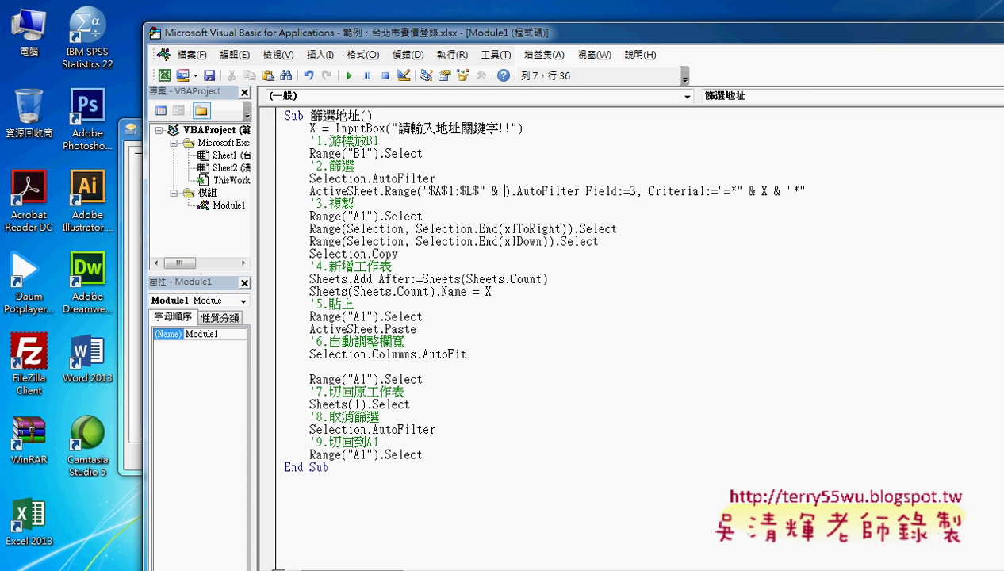
type(" range(")
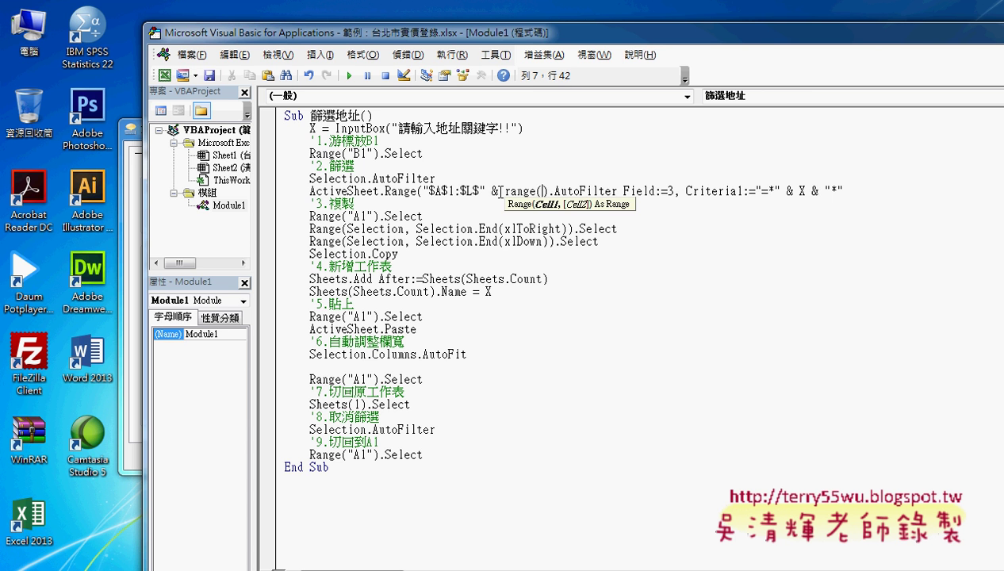
type("\"A1")
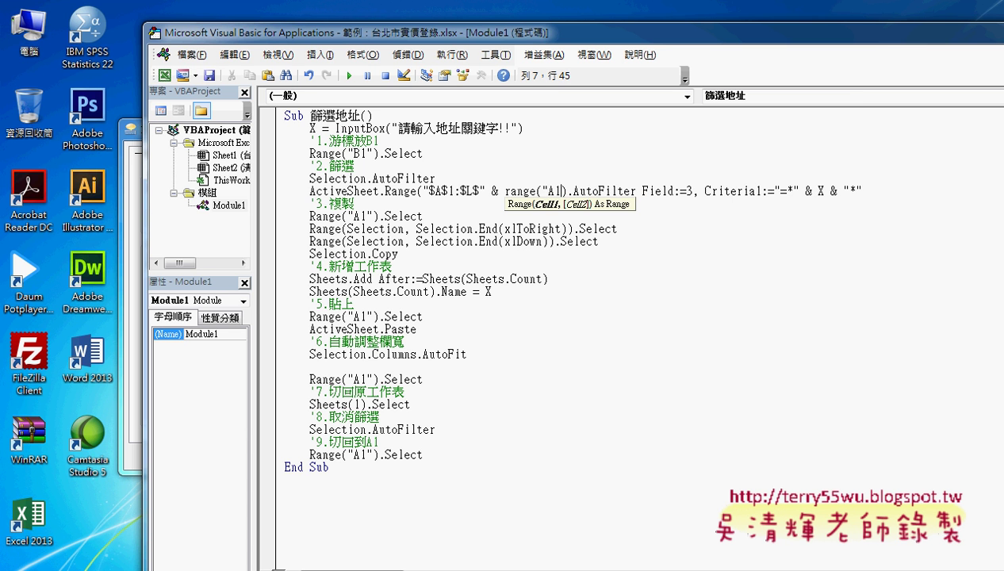
type("\").e")
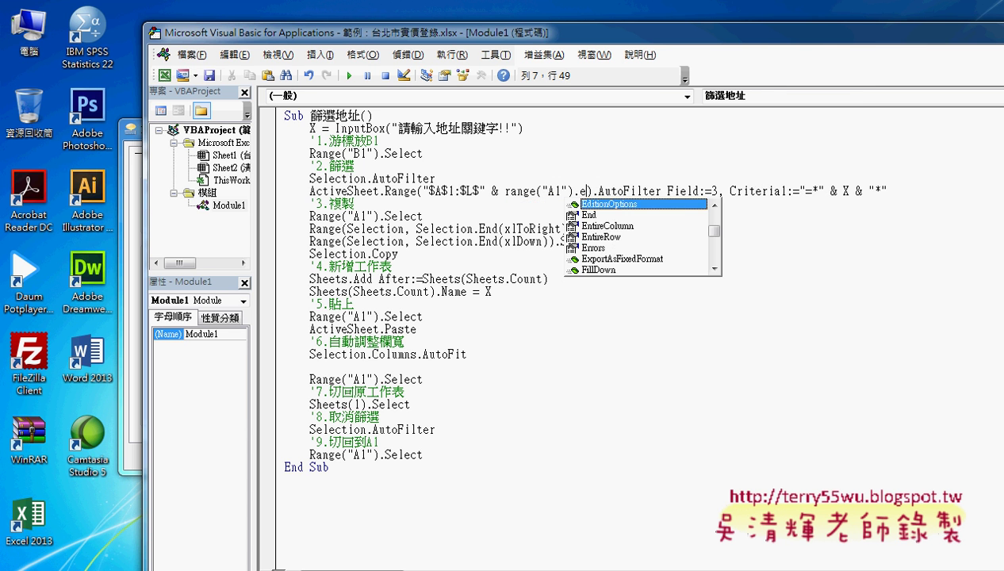
key("Down")
key("Tab")
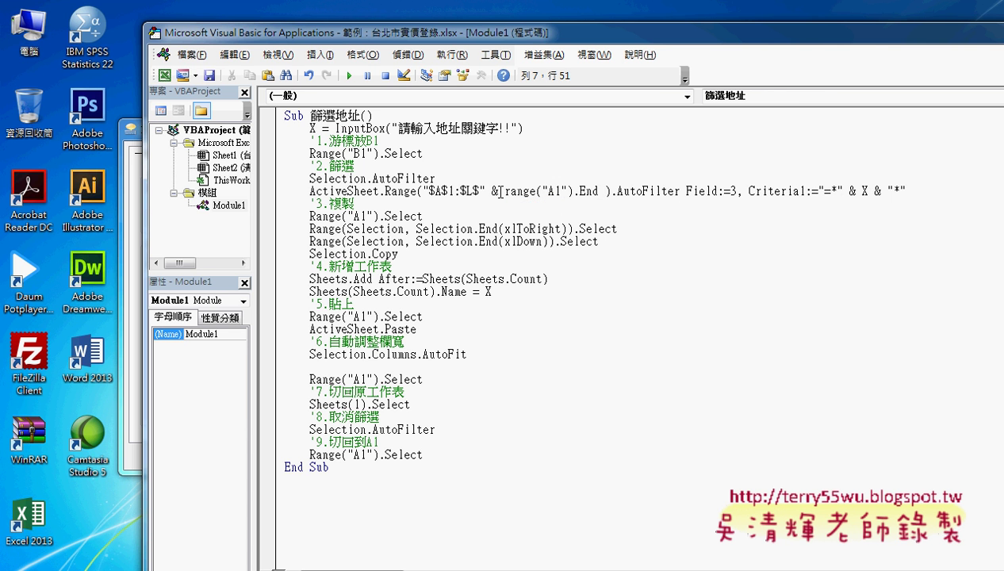
type("(xld")
key("Tab")
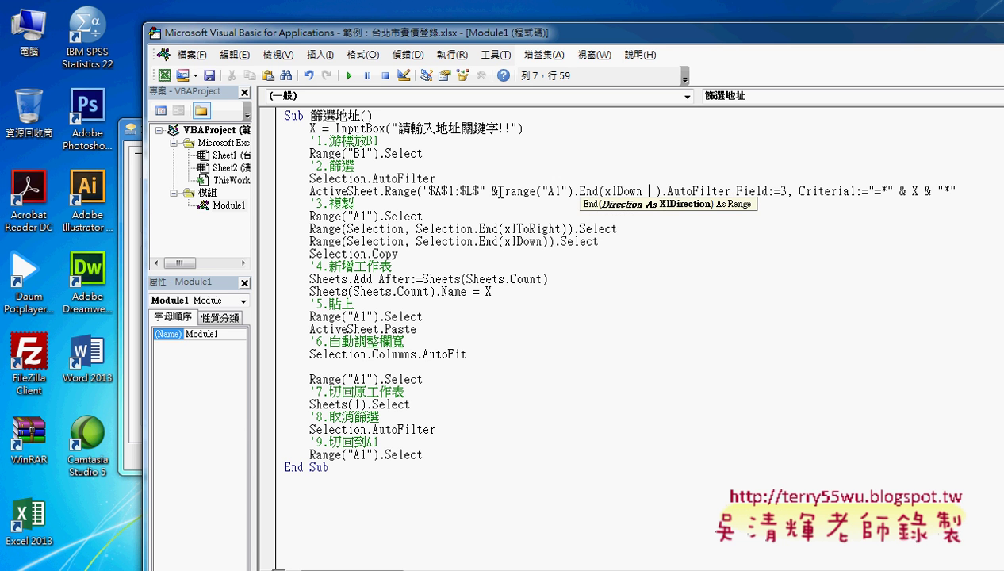
type(").")
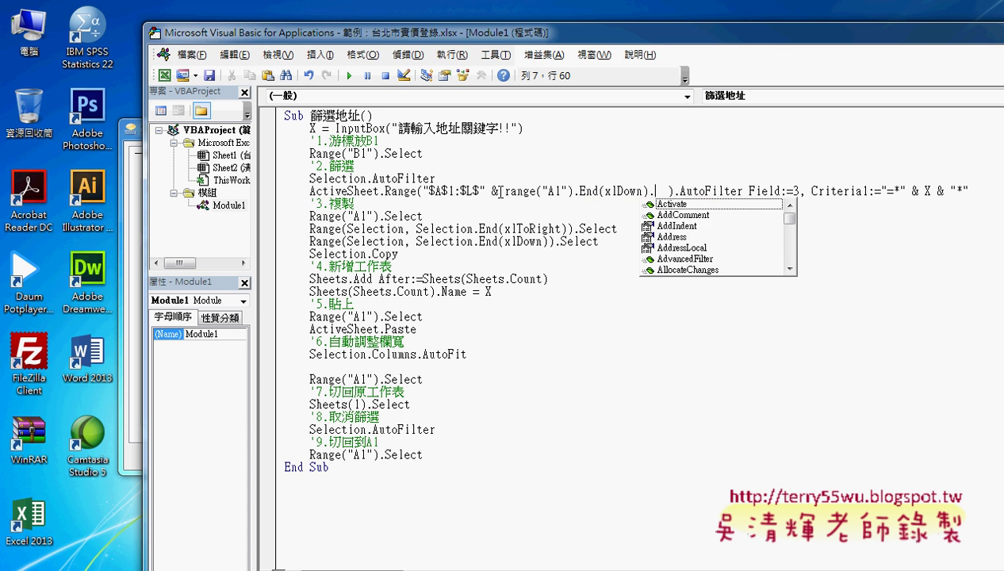
type("row")
key("Escape")
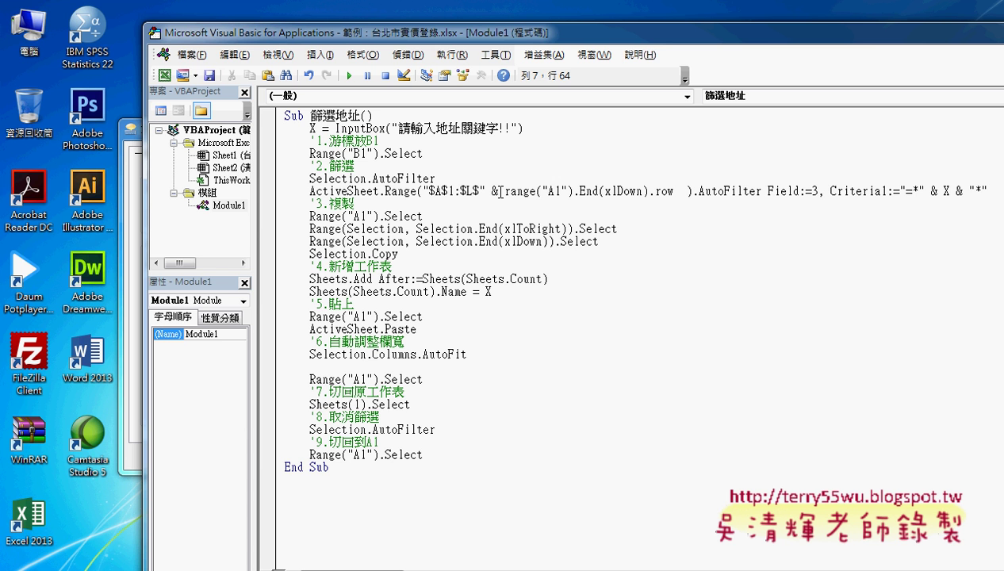
left_click(481, 191)
left_click_drag(490, 191, 676, 190)
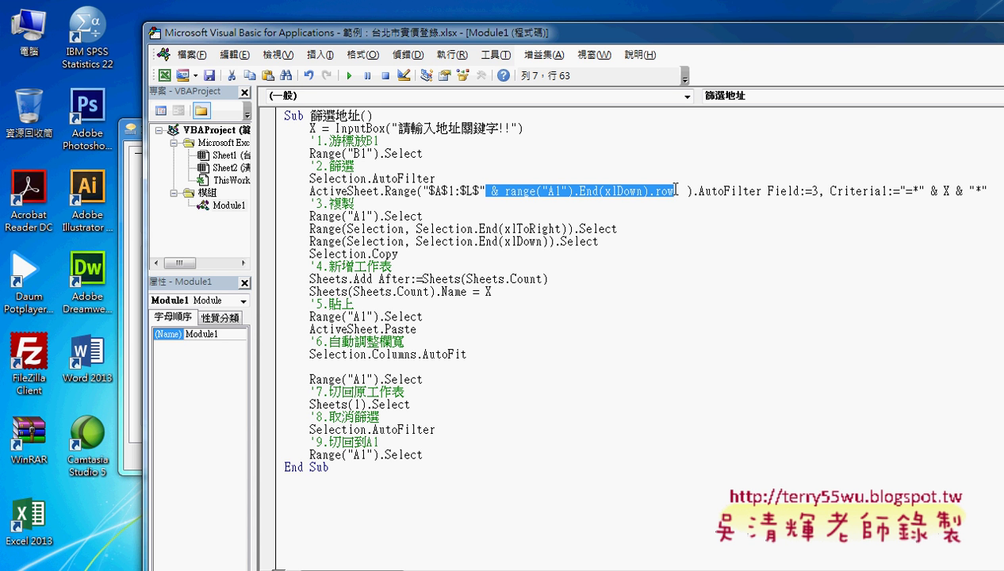
left_click(675, 302)
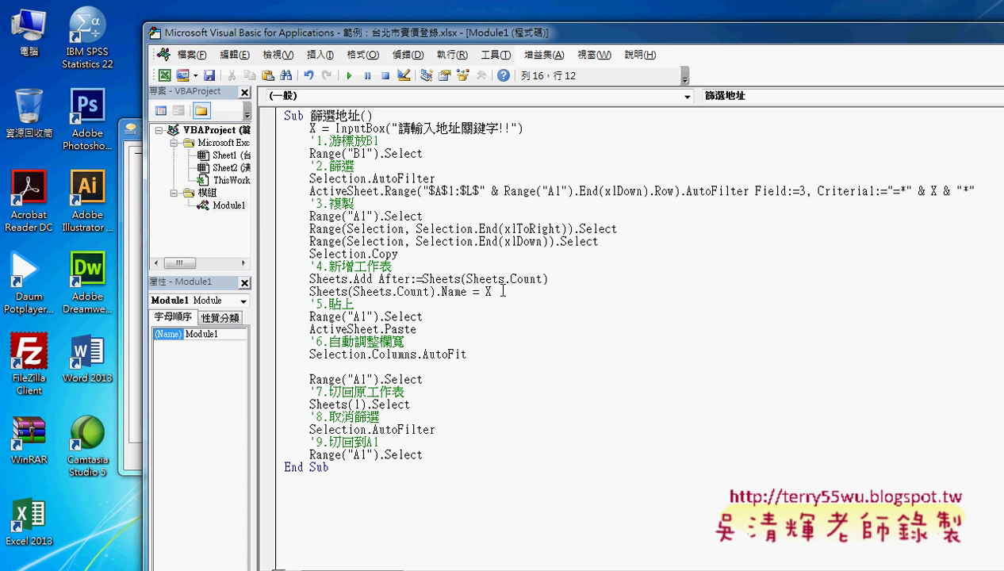
left_click(480, 279)
double_click(489, 291)
left_click(423, 327)
left_click(440, 356)
left_click(395, 380)
double_click(358, 404)
left_click(396, 430)
left_click_drag(435, 429, 296, 430)
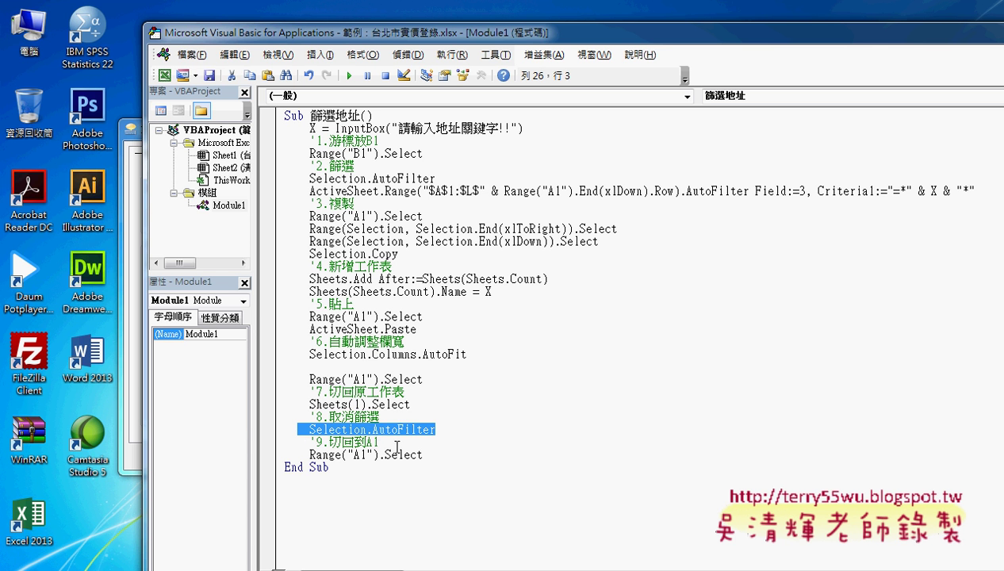
left_click_drag(429, 455, 302, 455)
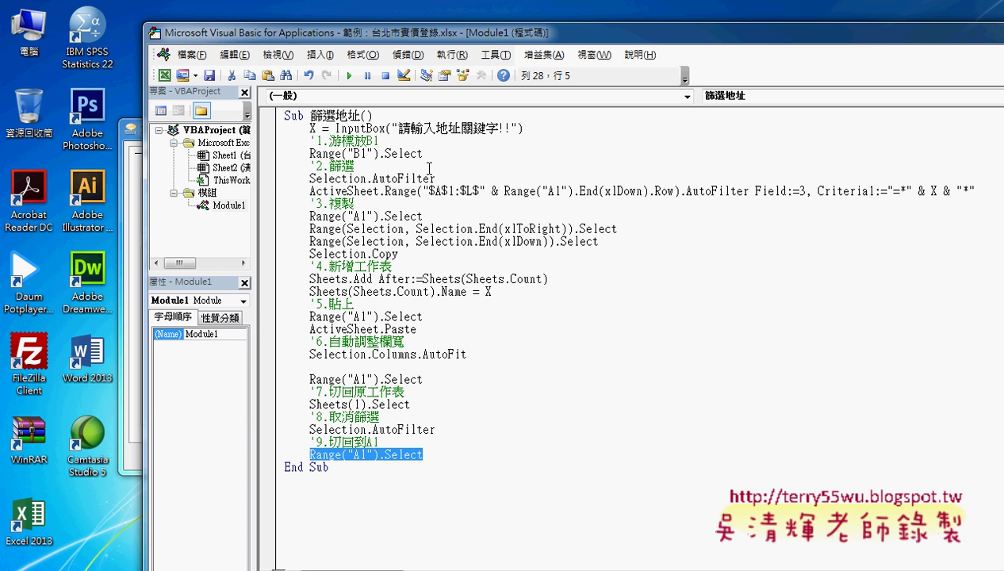
Pen-mark 地址 in the macro name, the 地址關鍵字 prompt, the criterion and End(xlDown).Row
left_click_drag(335, 116, 362, 116)
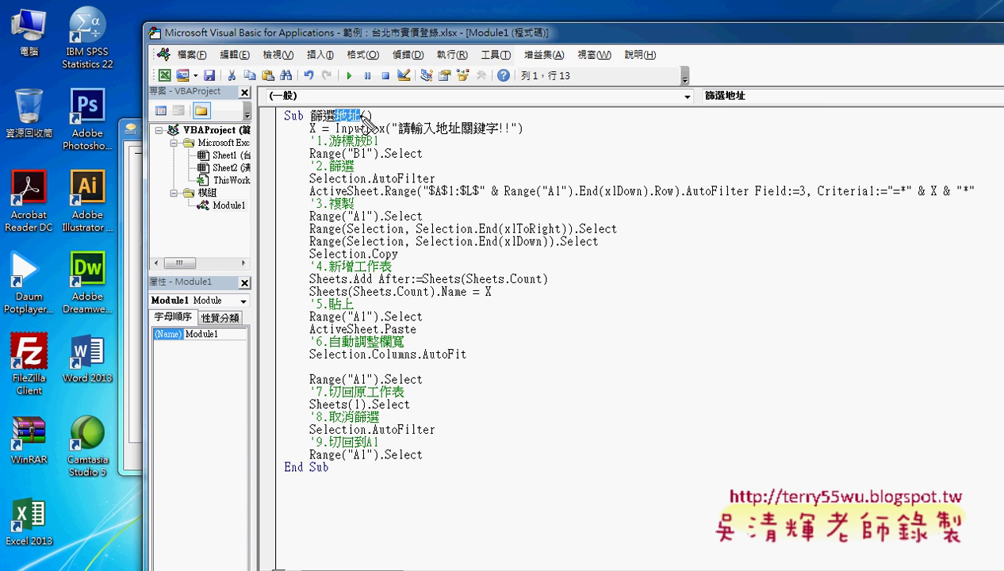
left_click_drag(336, 119, 359, 116)
left_click_drag(434, 135, 494, 133)
left_click_drag(877, 201, 973, 200)
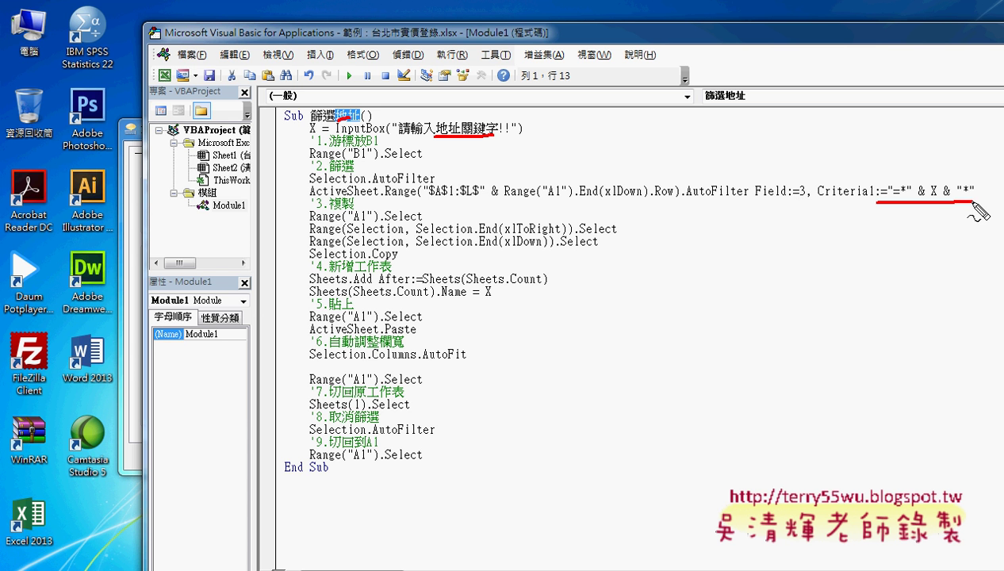
left_click_drag(877, 207, 971, 206)
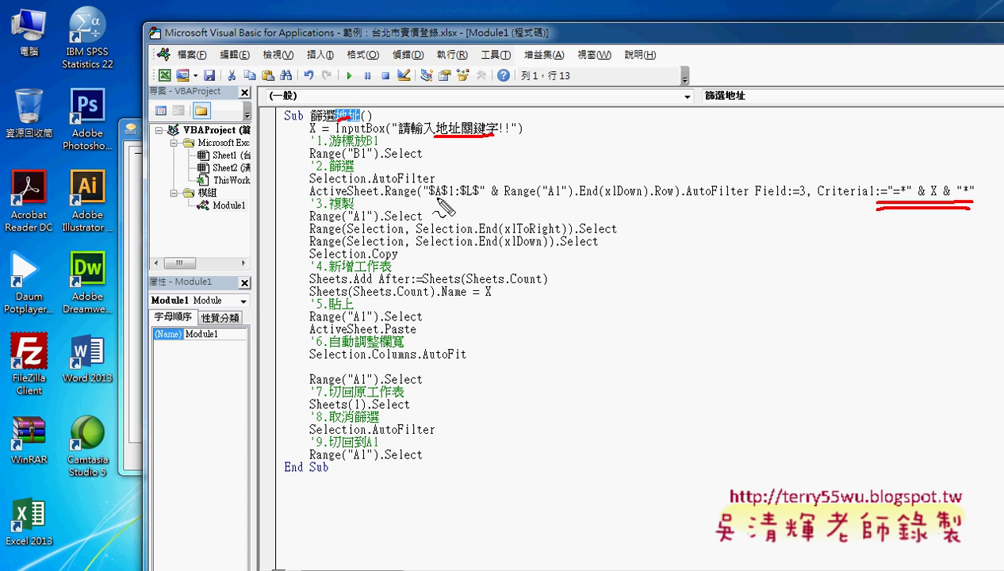
left_click_drag(503, 201, 683, 201)
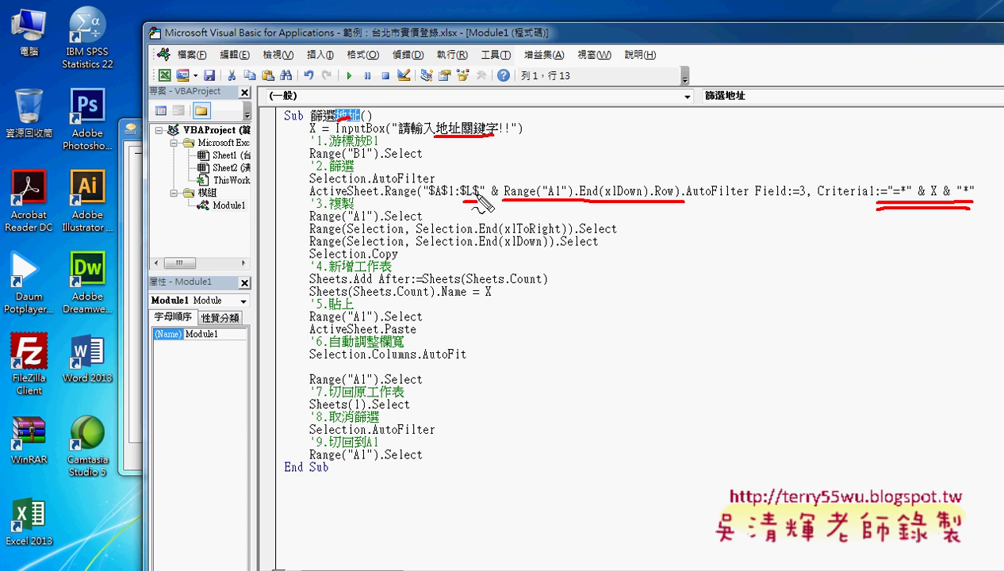
Clear the pen annotations and return to the Excel workbook
key("Escape")
left_click(274, 555)
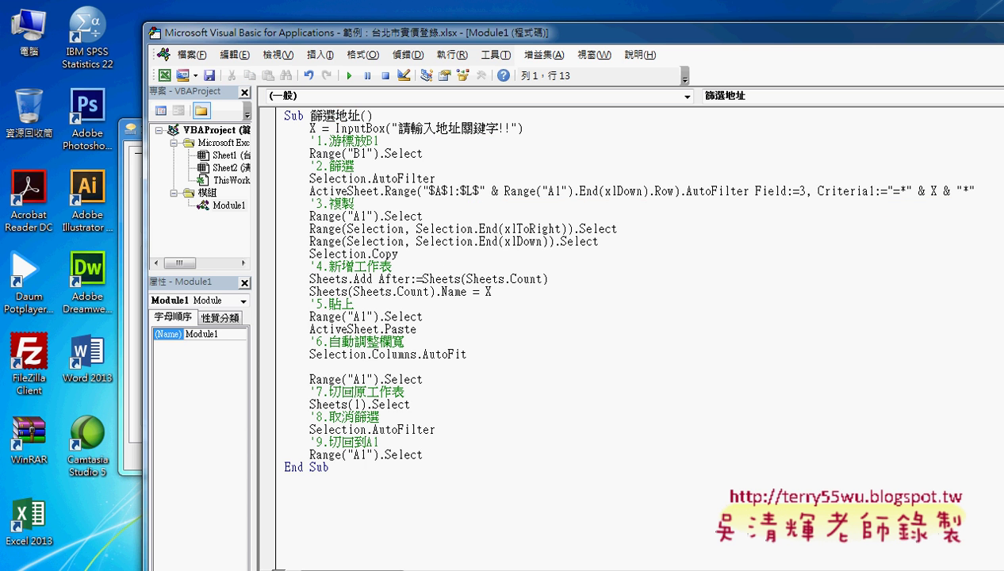
left_click(190, 524)
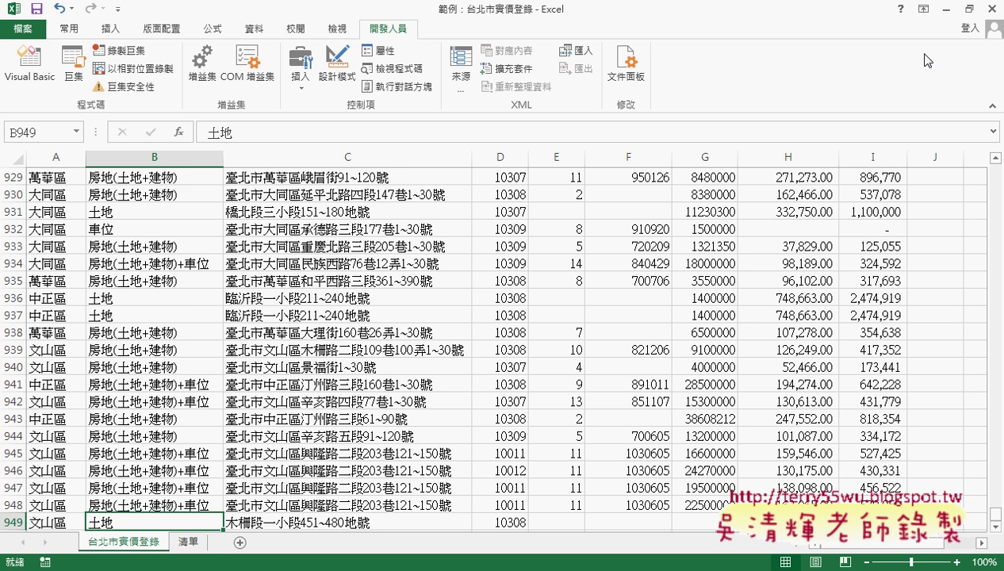
Change the filter range from $A$1:$L$ to $A$1:$I$ and switch back to the worksheet
left_click(946, 8)
double_click(468, 191)
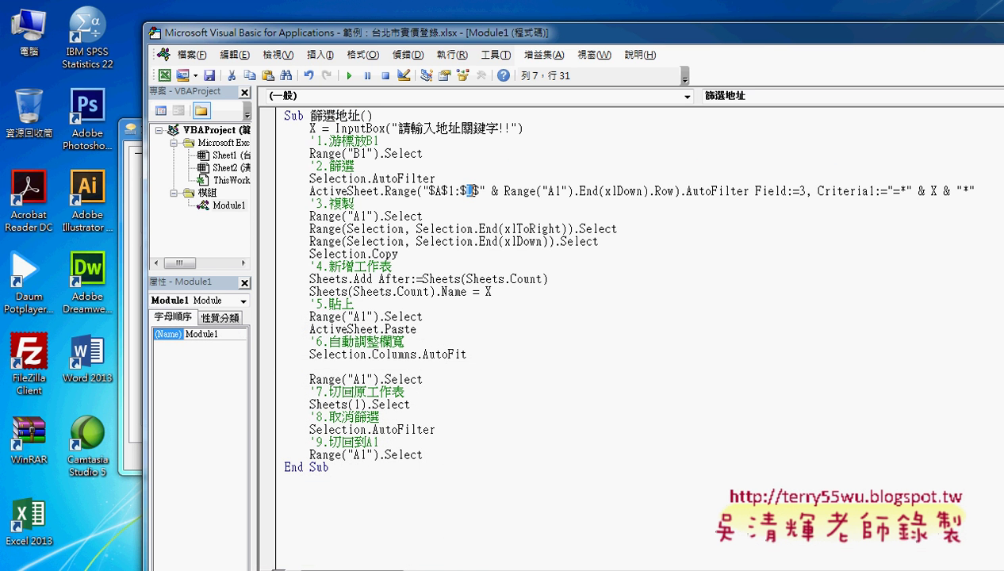
type("I")
left_click_drag(503, 191, 674, 191)
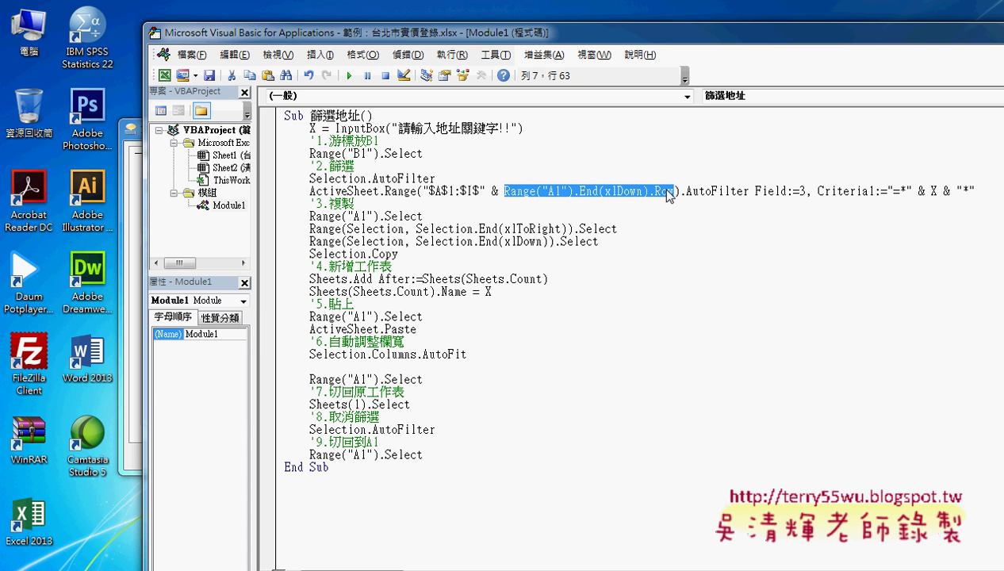
left_click(219, 519)
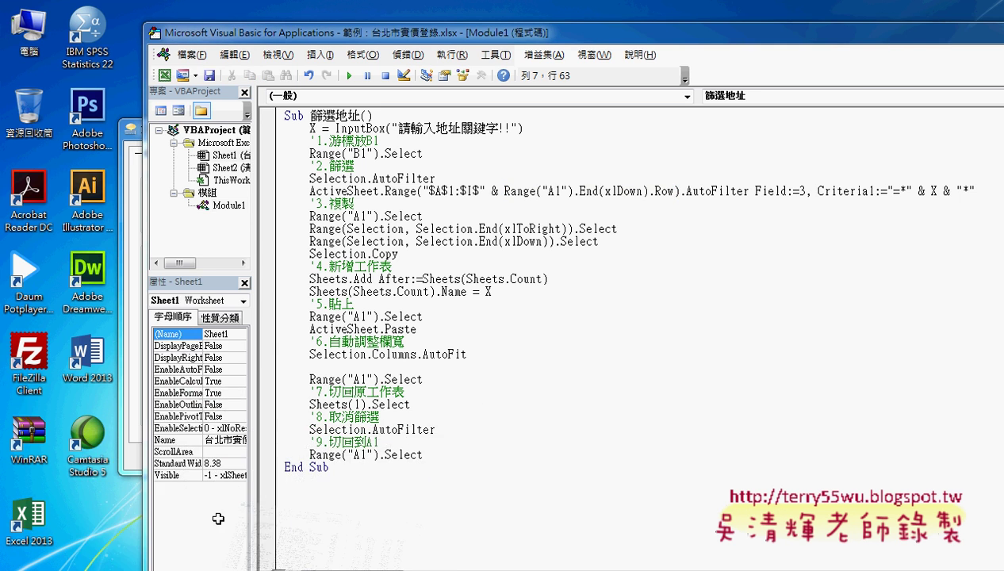
left_click_drag(912, 547, 956, 552)
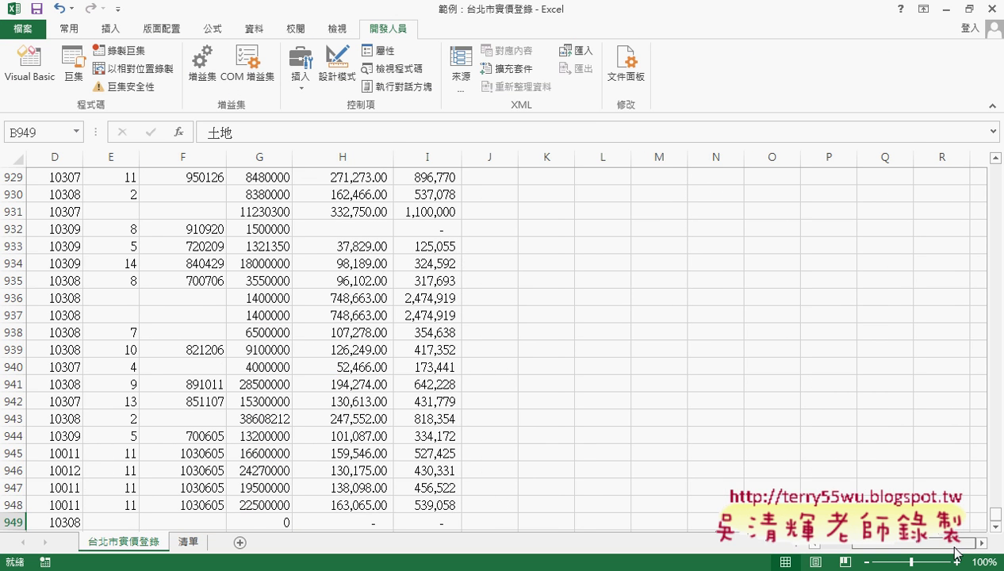
Draw a Form Control button at J929 and assign it the 篩選地址 macro
left_click(301, 83)
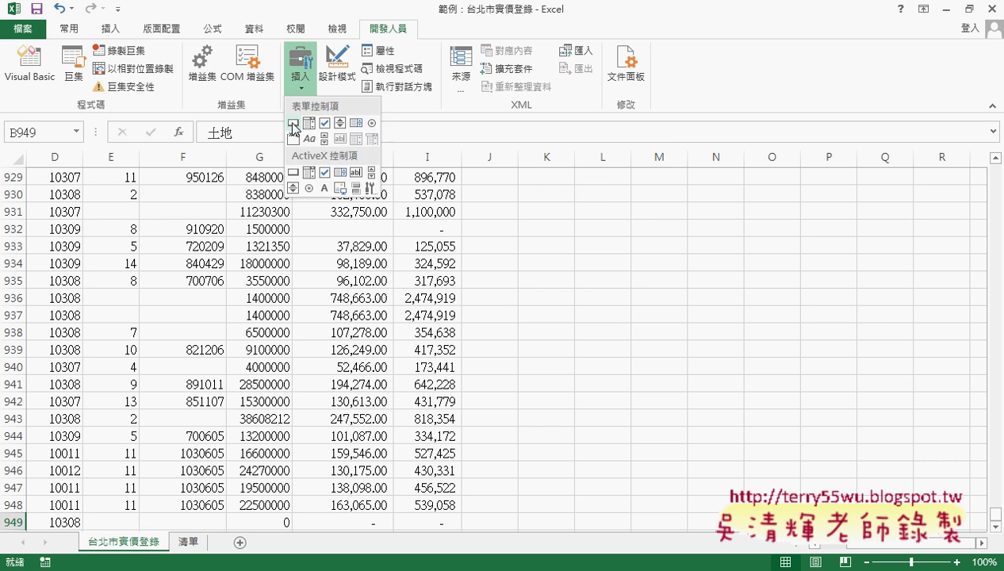
left_click(293, 124)
left_click_drag(491, 173, 608, 203)
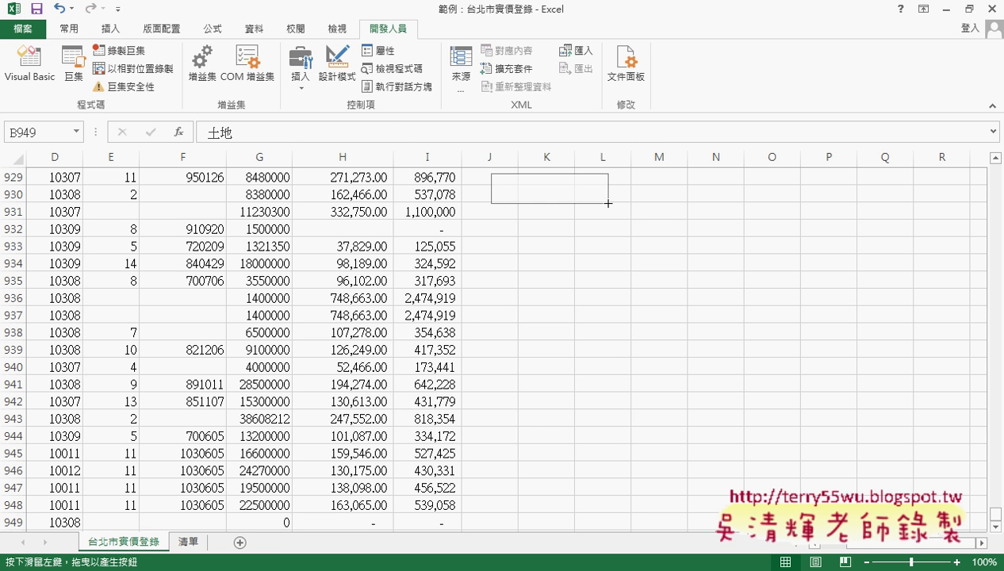
left_click(385, 189)
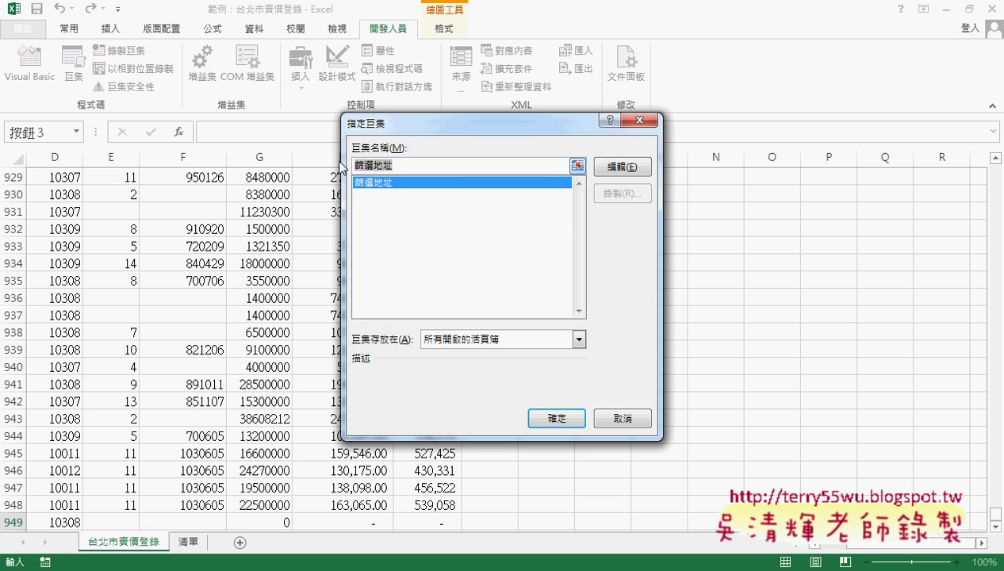
right_click(355, 165)
left_click(372, 192)
left_click(557, 418)
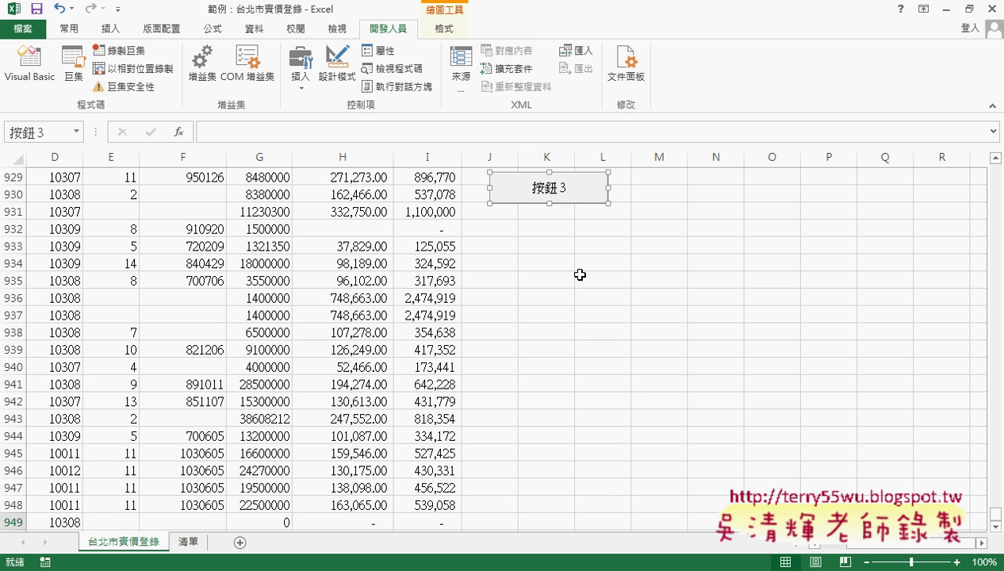
Caption the new button 篩選地址
left_click(527, 188)
key("Delete")
key("Delete")
key("Delete")
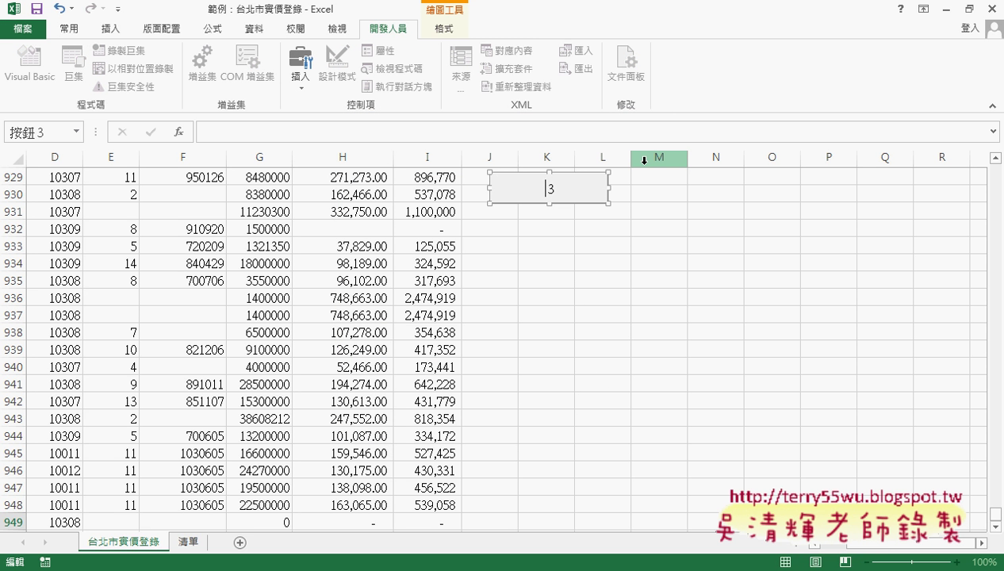
key("Delete")
key("ctrl+v")
left_click(634, 267)
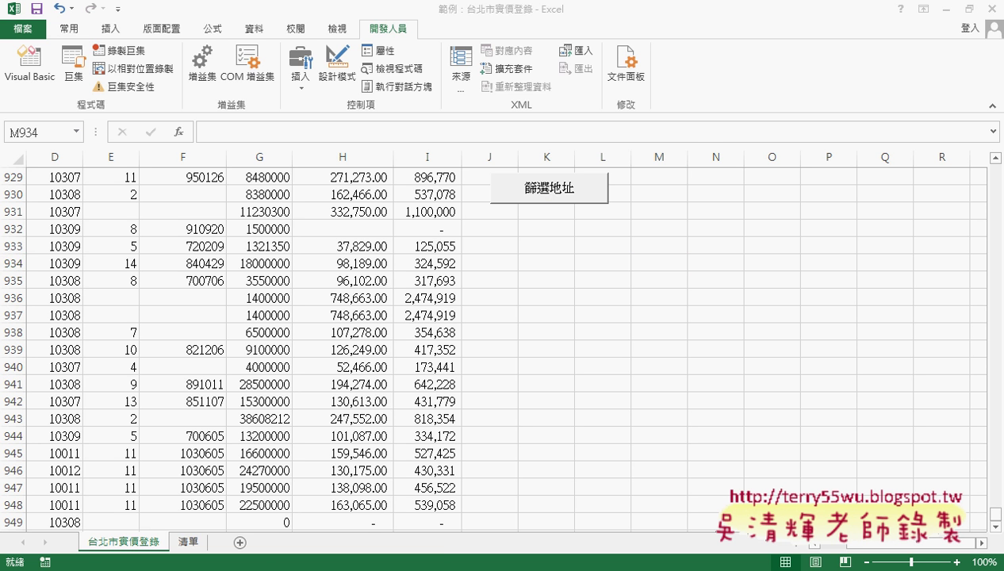
Set a breakpoint on the macro's Range("B1").Select line
mouse_move(314, 562)
left_click(341, 524)
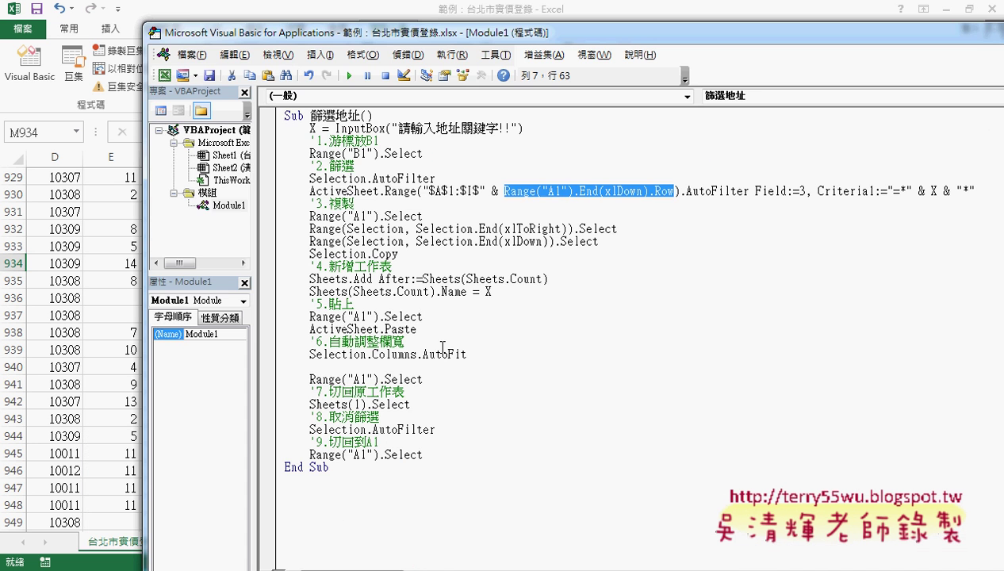
left_click(267, 128)
left_click(267, 128)
left_click(267, 153)
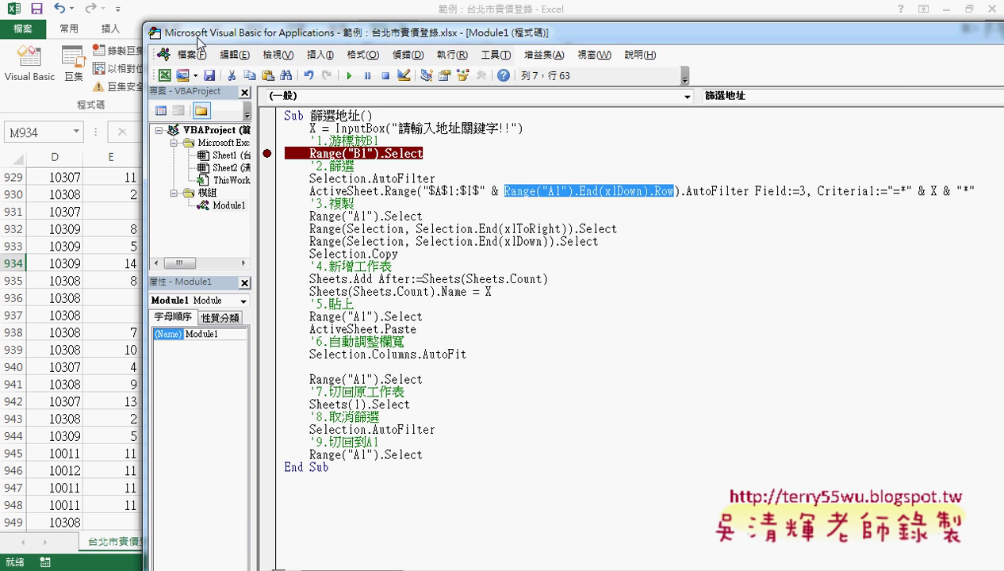
Run the macro from the 篩選地址 button with the keyword 中華路
double_click(156, 32)
left_click(565, 187)
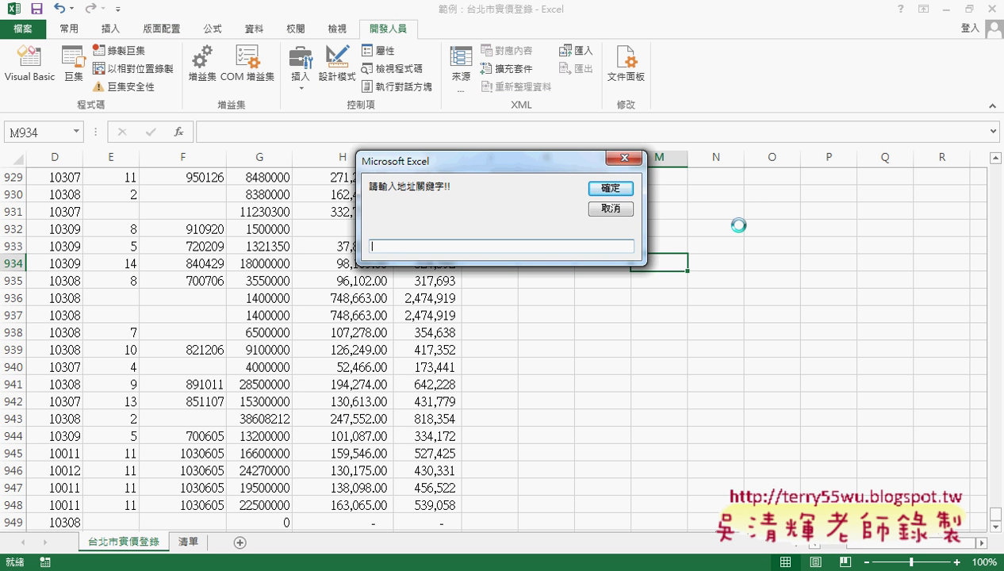
type(",")
type("中華")
type("ㄌㄨ")
type("路")
key("Return")
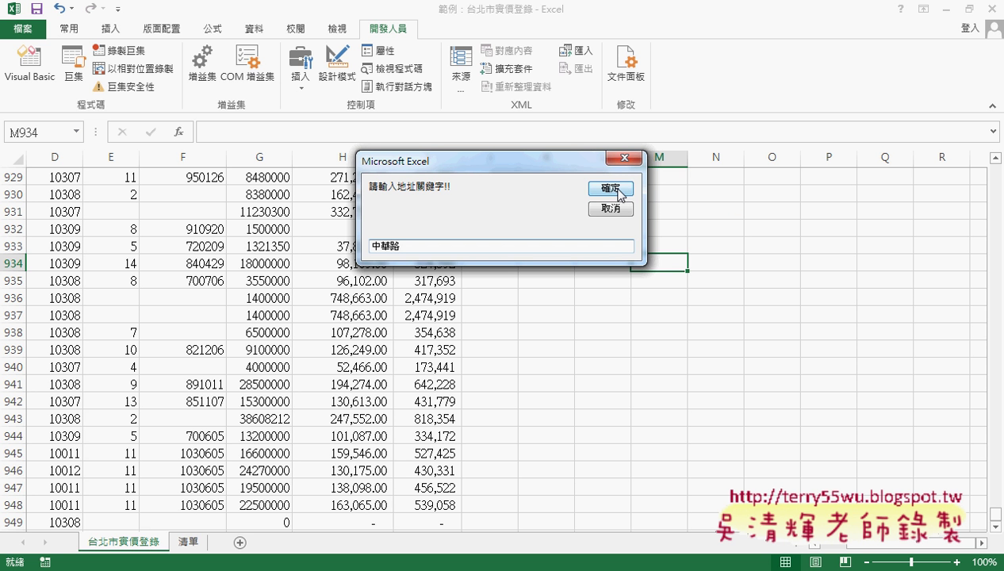
left_click(618, 191)
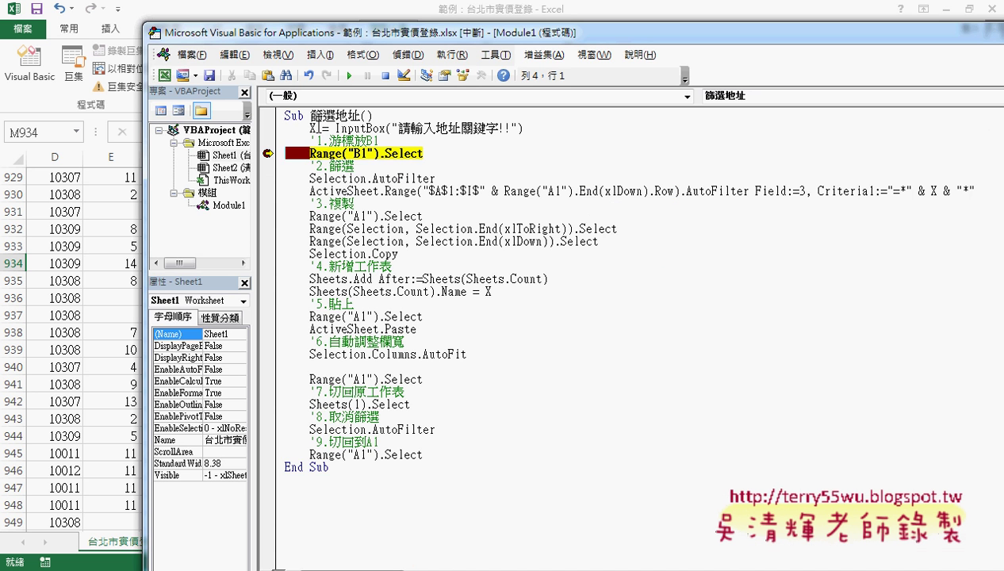
Move the code editor aside and step the paused macro two lines with F8
mouse_move(293, 128)
left_click_drag(357, 33, 523, 31)
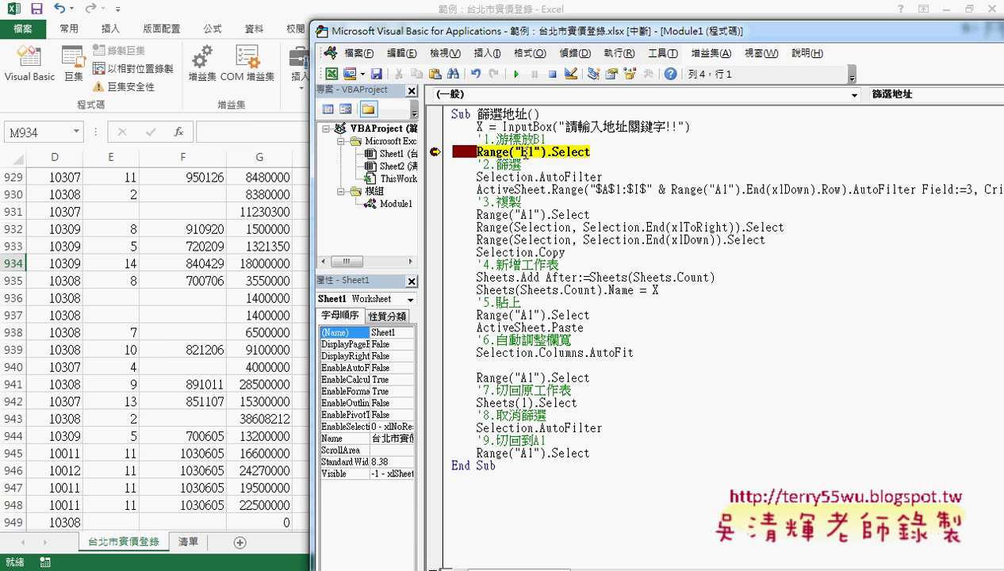
key("F8")
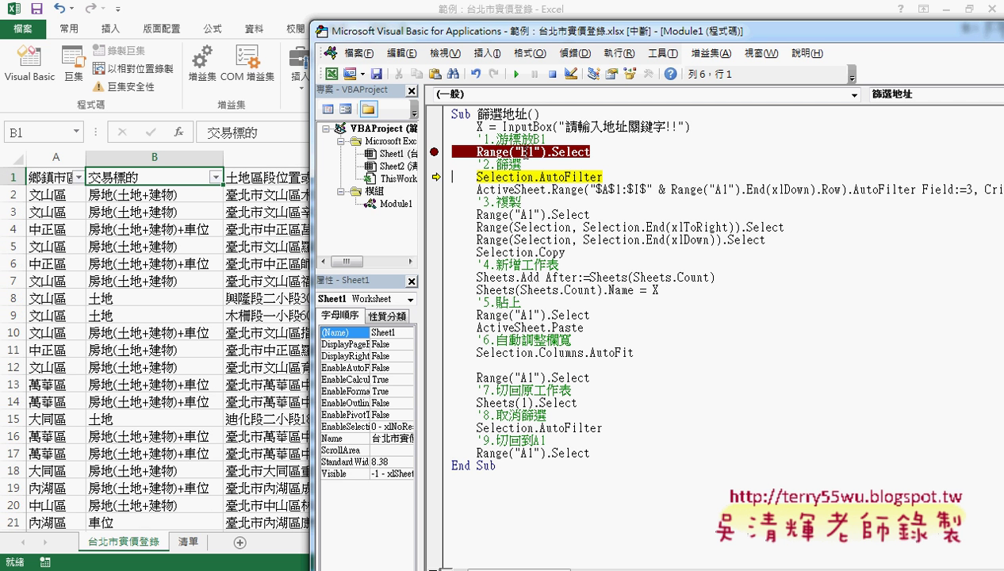
key("F8")
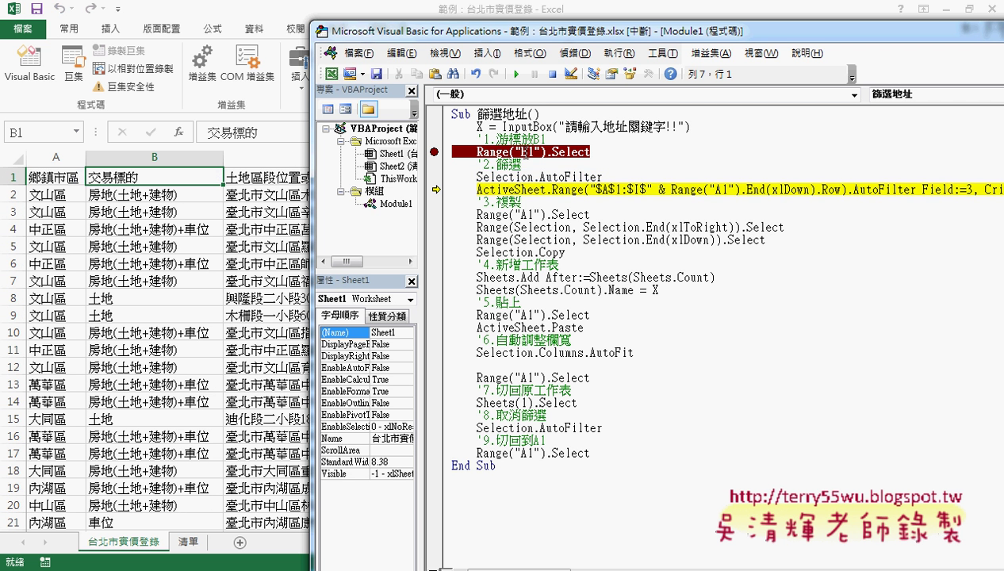
Reset the macro and bring the Excel workbook back to the front
left_click(551, 75)
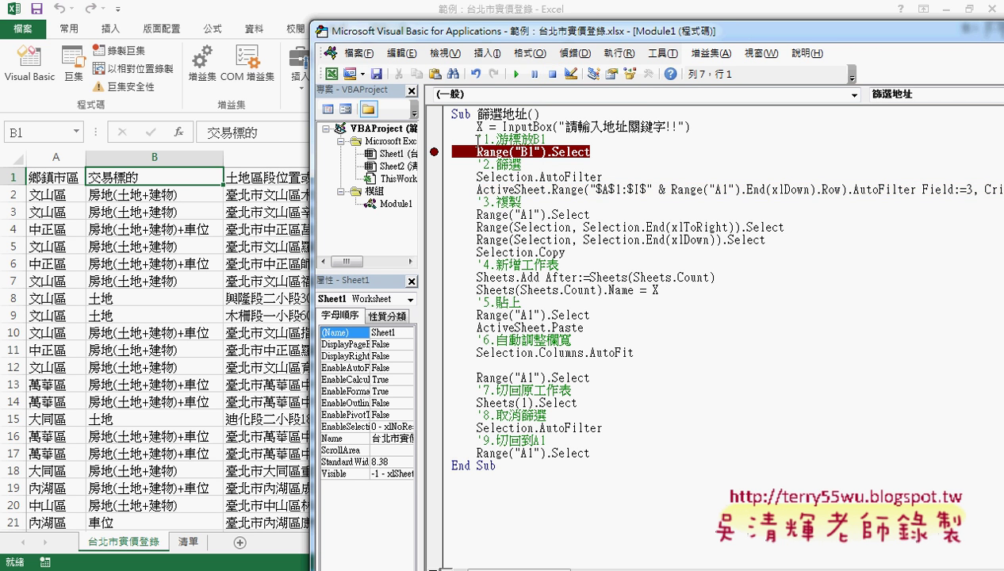
key("alt+F11")
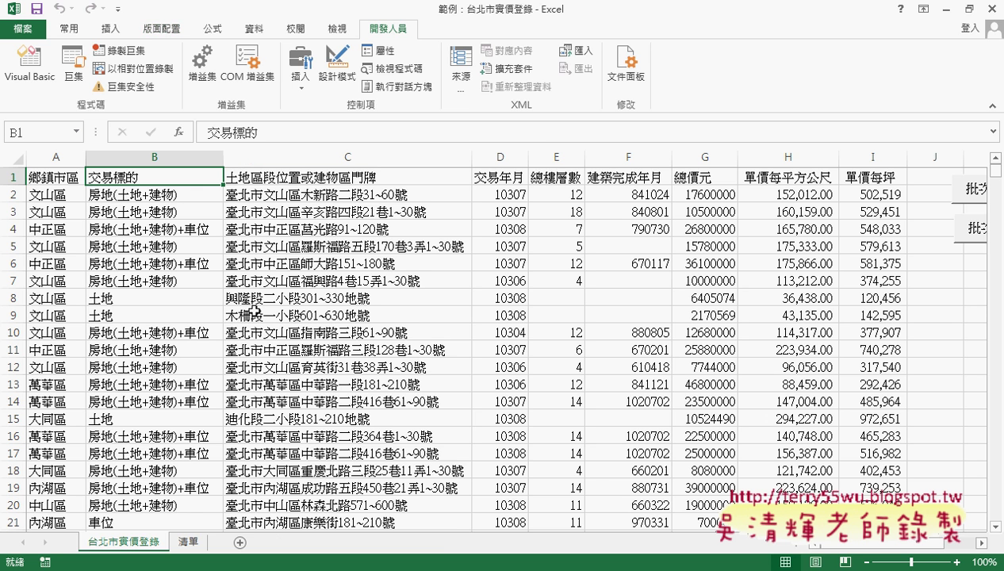
left_click(348, 519)
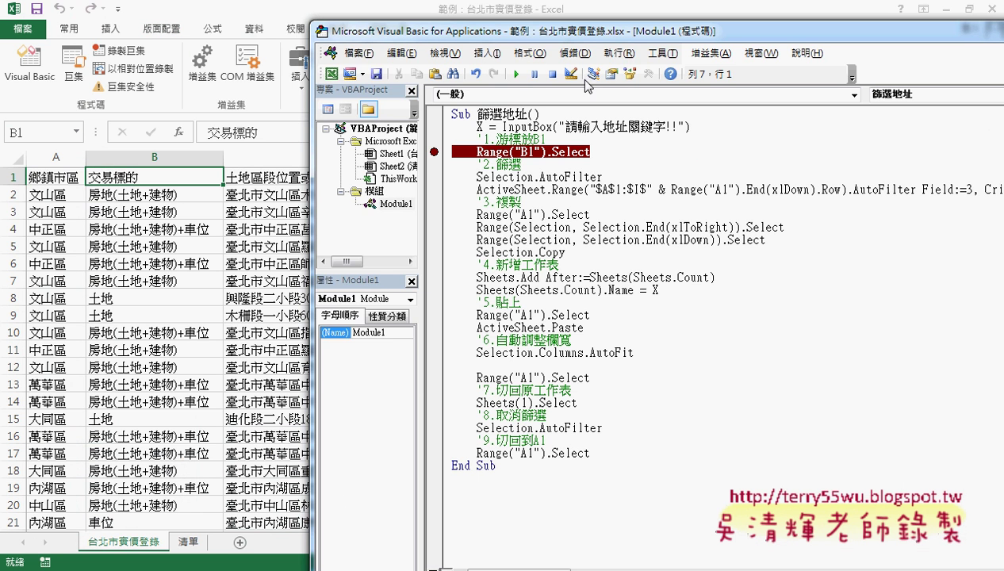
left_click(507, 8)
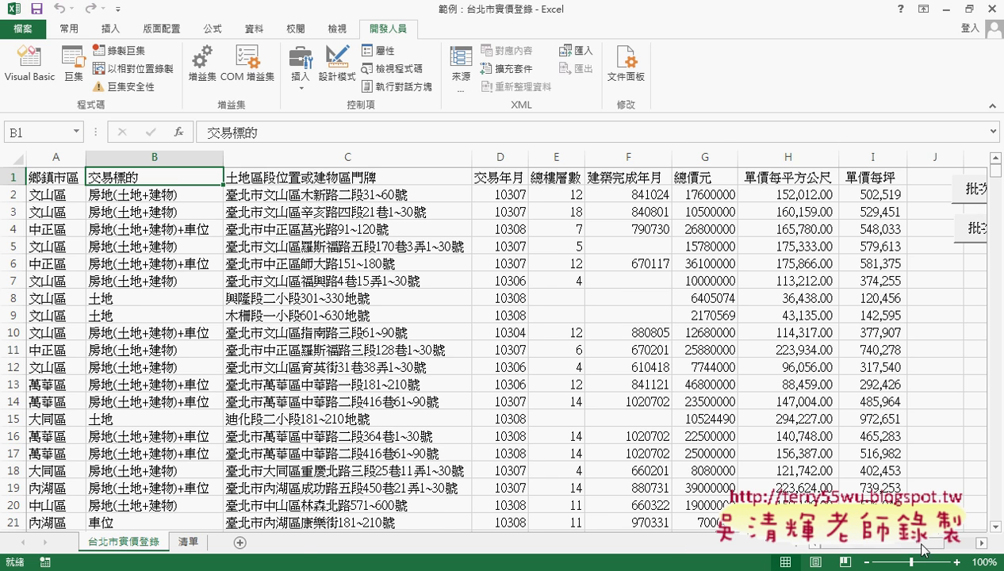
mouse_move(865, 546)
left_mouse_down()
mouse_move(966, 544)
mouse_move(866, 548)
left_mouse_up()
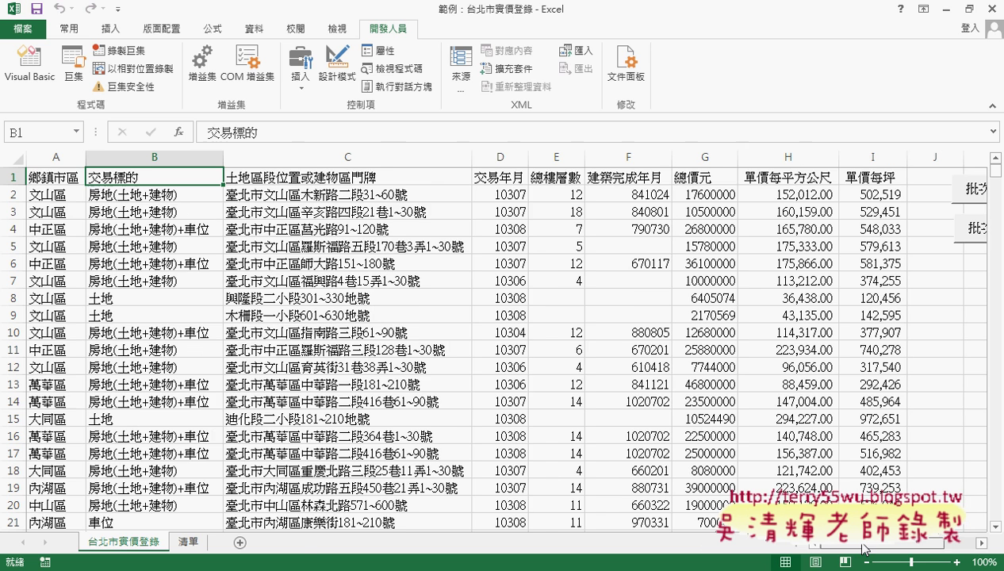
Check the 清單 sheet, then return to the 台北市實價登錄 sheet
left_click(188, 542)
left_click(122, 543)
mouse_move(222, 517)
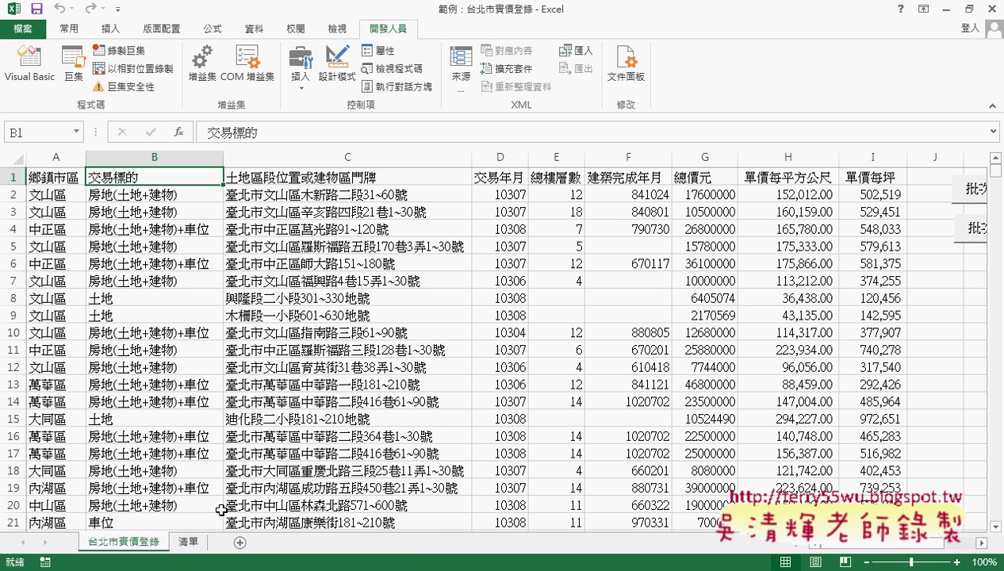
mouse_move(872, 545)
left_mouse_down()
mouse_move(917, 548)
mouse_move(832, 547)
left_mouse_up()
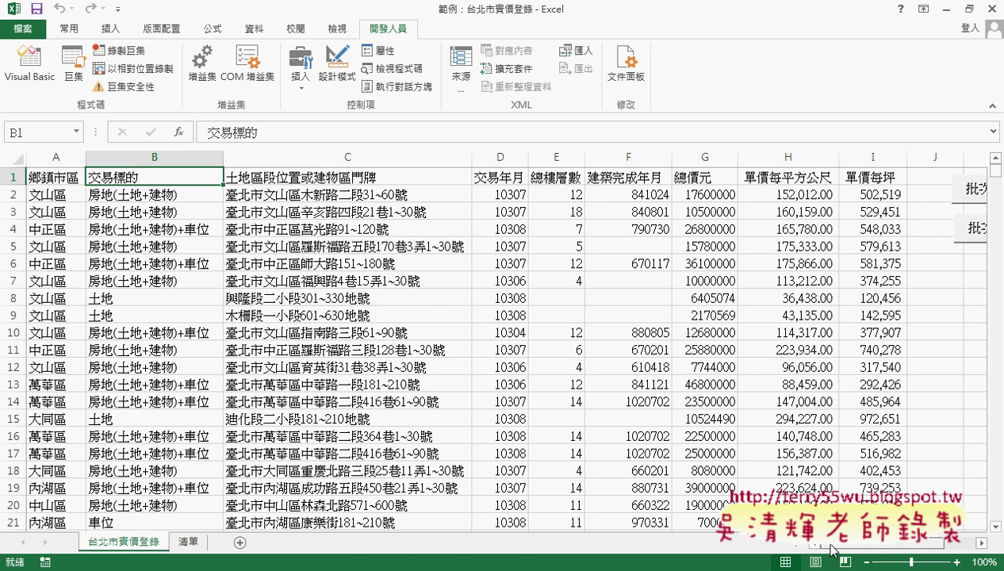
Assign the 篩選地址 macro to the top batch button beside column J
right_click(961, 184)
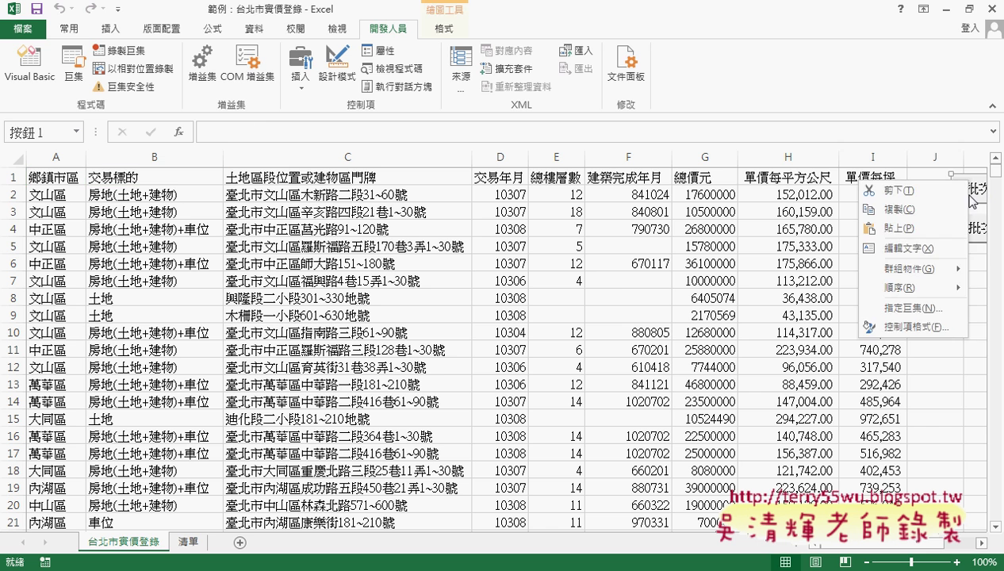
left_click(912, 308)
left_click(753, 203)
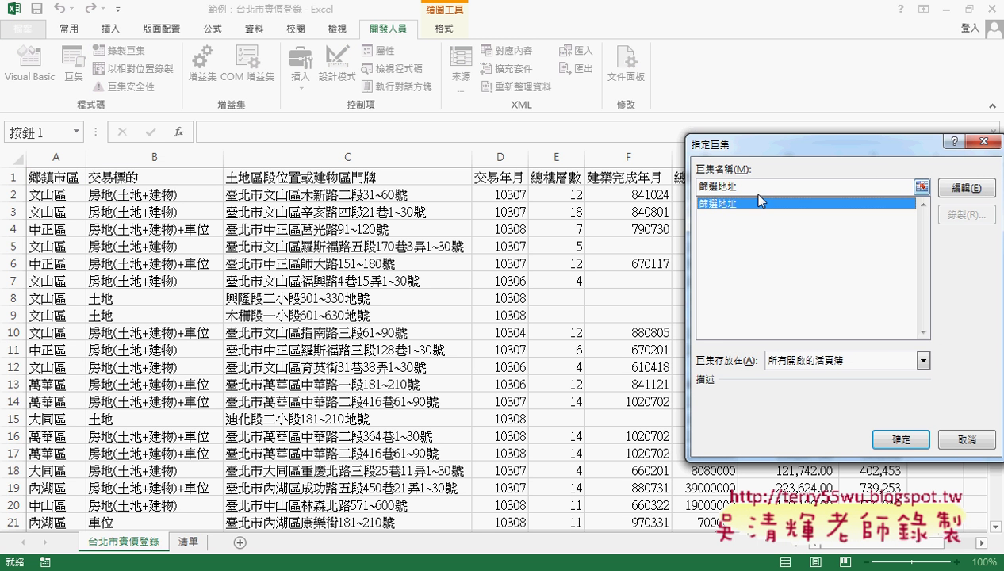
right_click(751, 190)
left_click(753, 218)
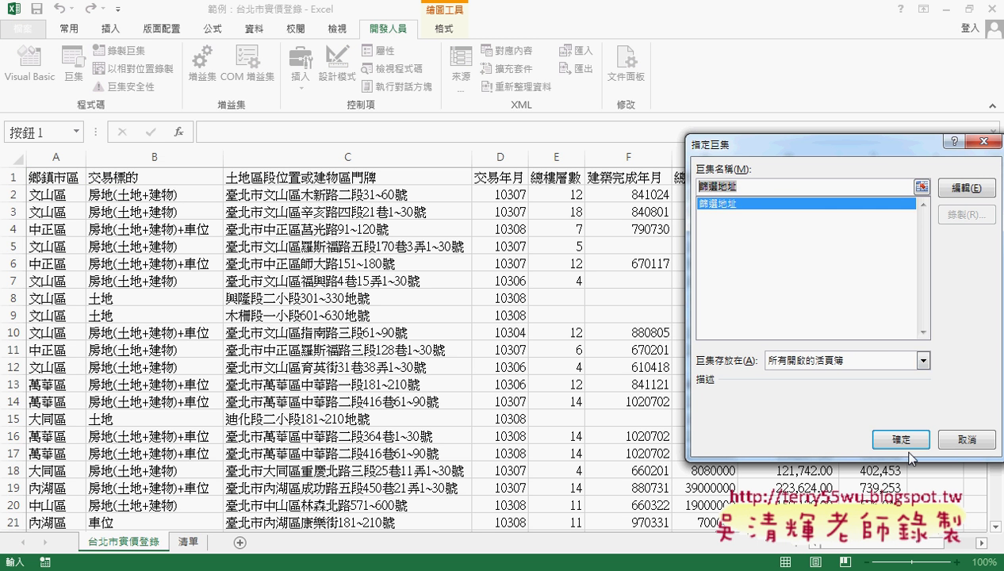
left_click(907, 442)
Caption the button 篩 and run it
left_click(956, 187)
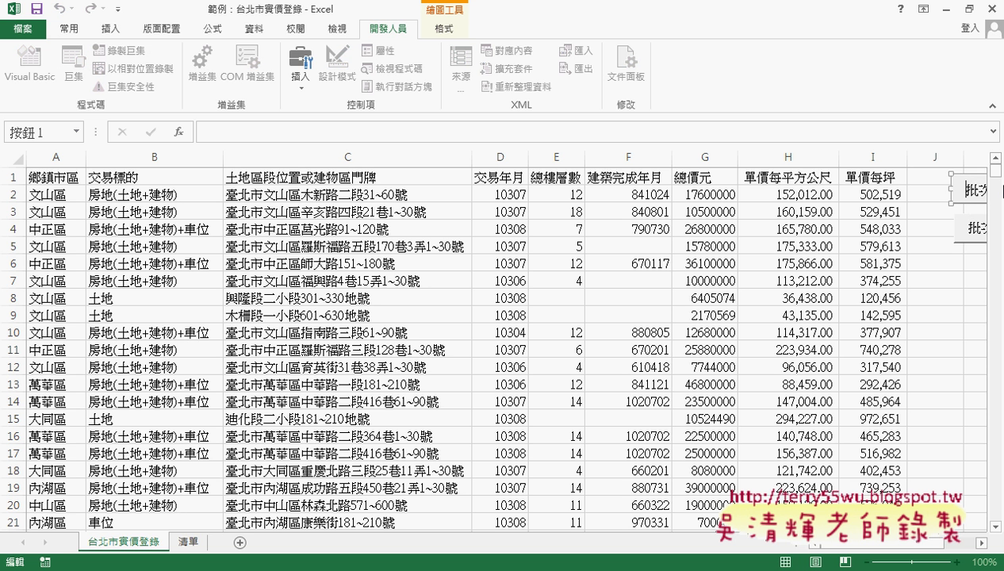
key("Delete")
type("篩")
left_click(960, 264)
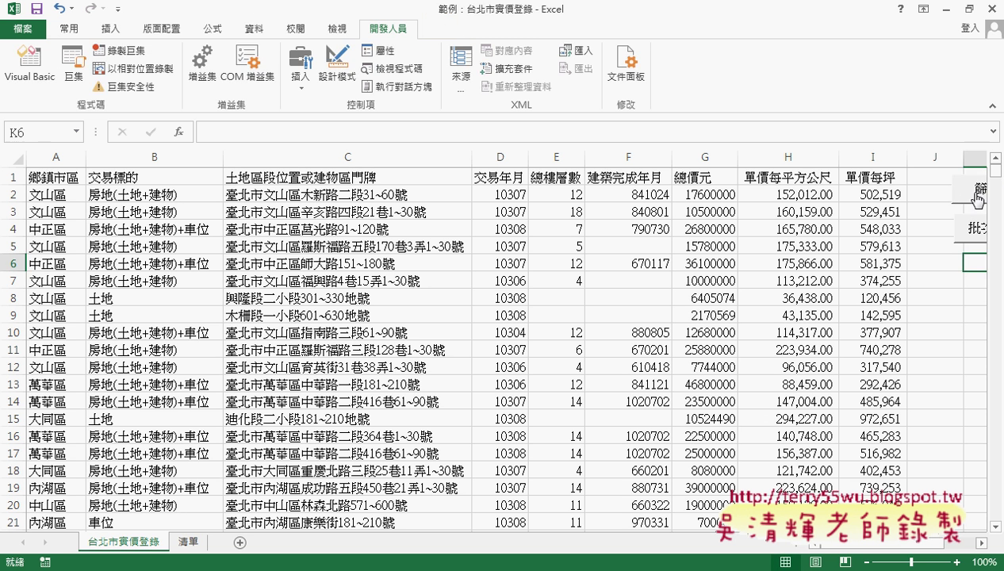
left_click(960, 190)
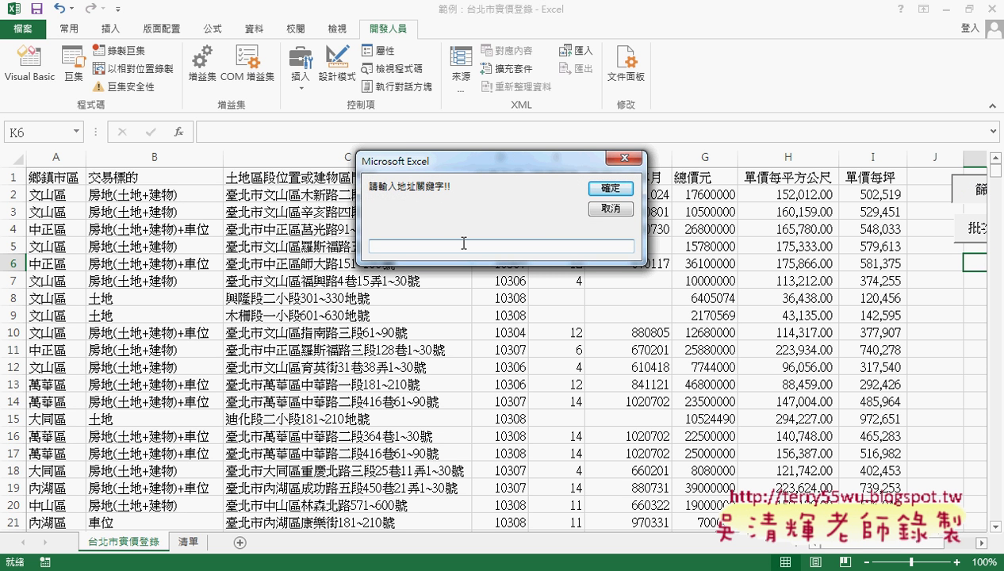
Enter the keyword 中華路 in the macro's prompt
type("ㄓ")
type("中ㄏㄨㄚ")
type("路")
left_click(601, 189)
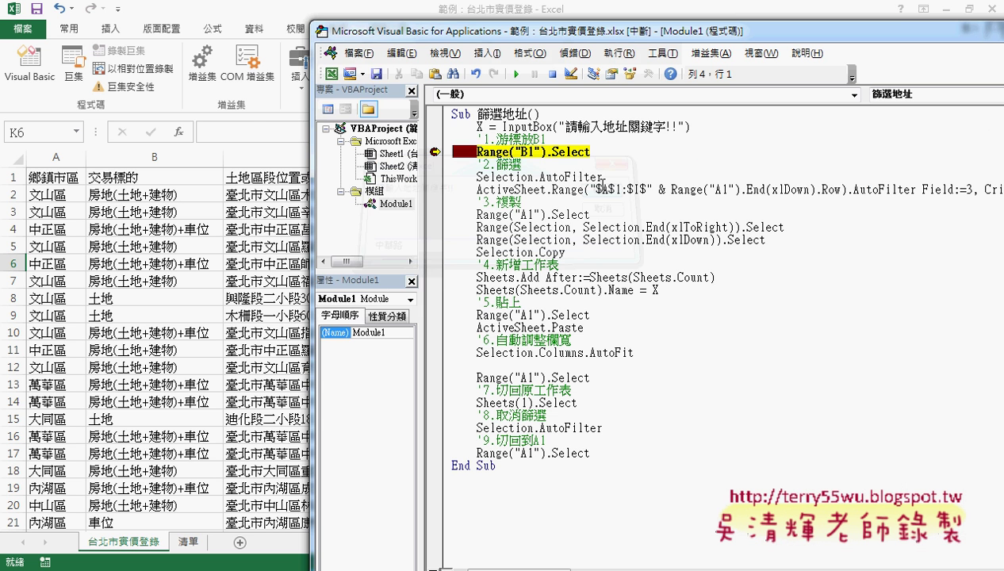
Step past Range("B1").Select and Selection.AutoFilter, then slide the editor to reveal the sheet
key("F8")
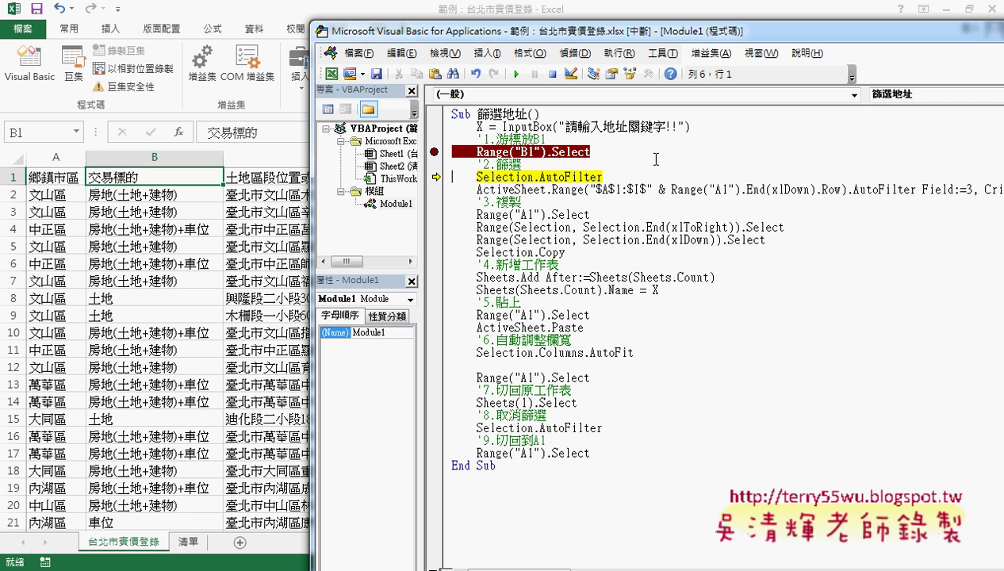
key("F8")
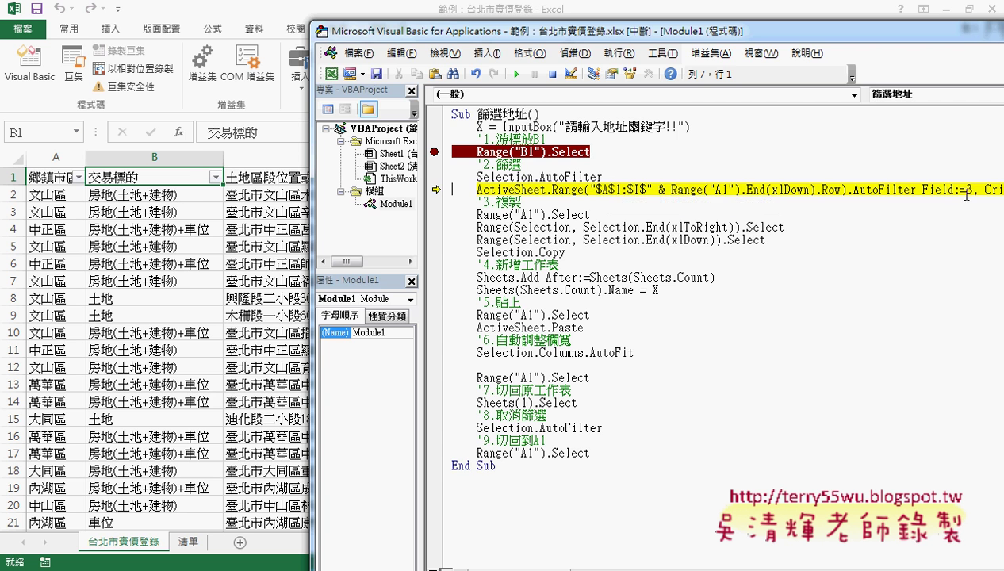
left_click_drag(793, 31, 535, 153)
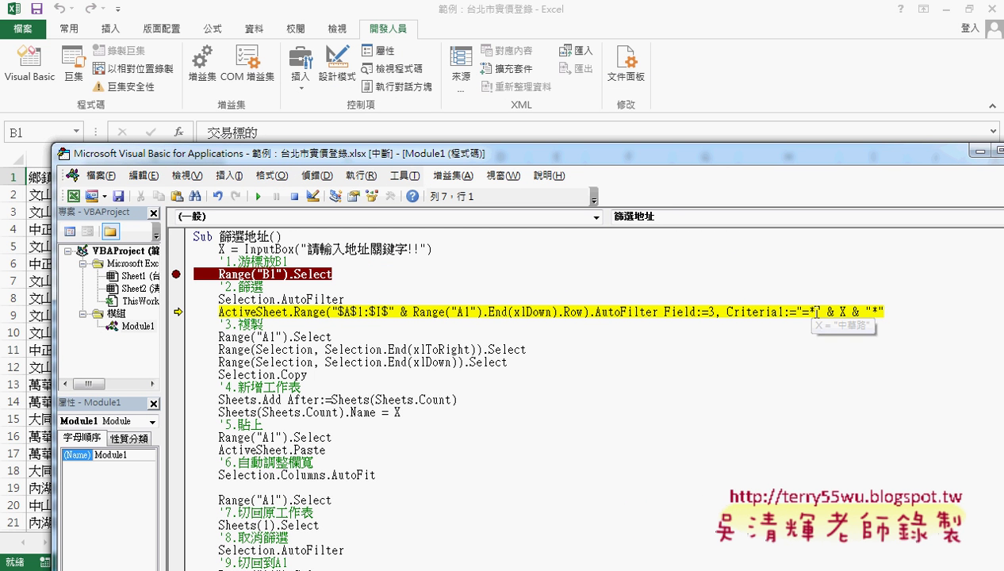
left_click_drag(711, 163, 849, 240)
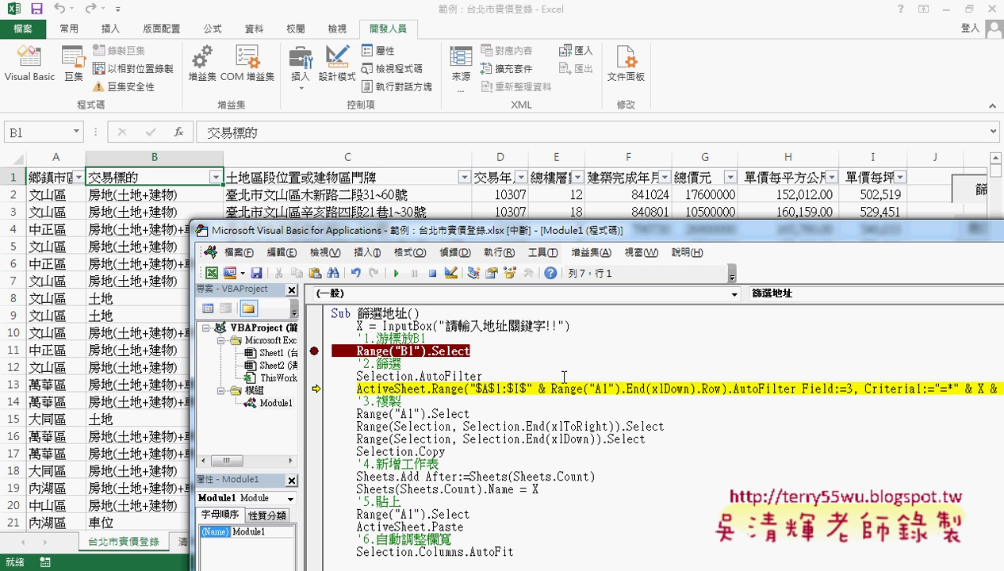
Step the macro through filtering for 中華路, copying the table, and adding a sheet named 中華路
key("F8")
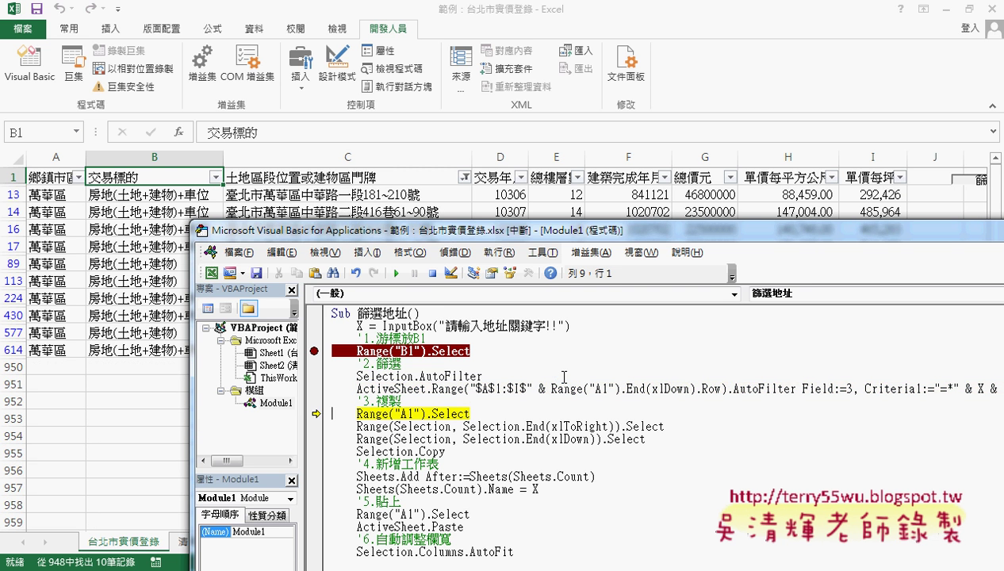
left_click_drag(365, 230, 533, 126)
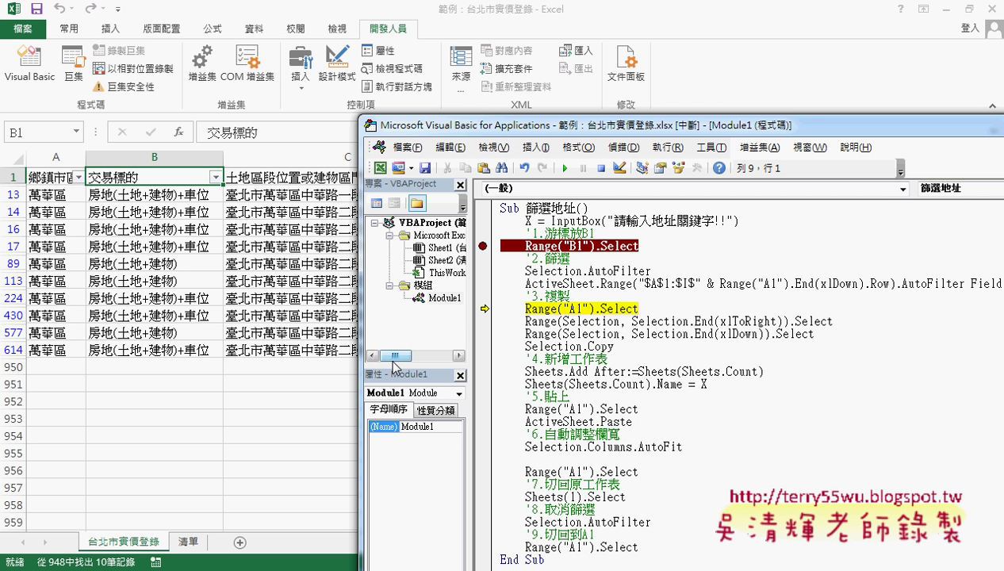
key("F8")
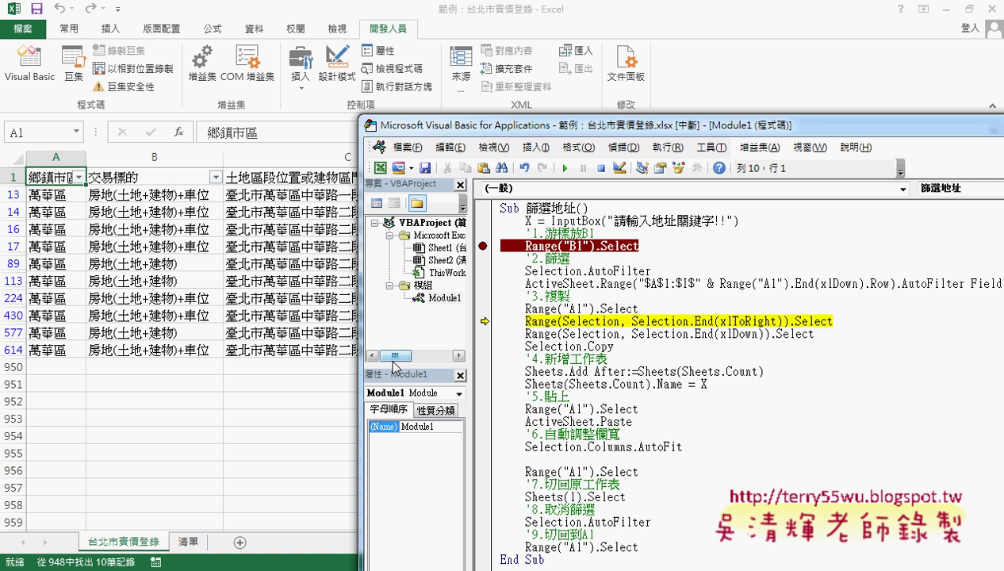
key("F8")
key("F8")
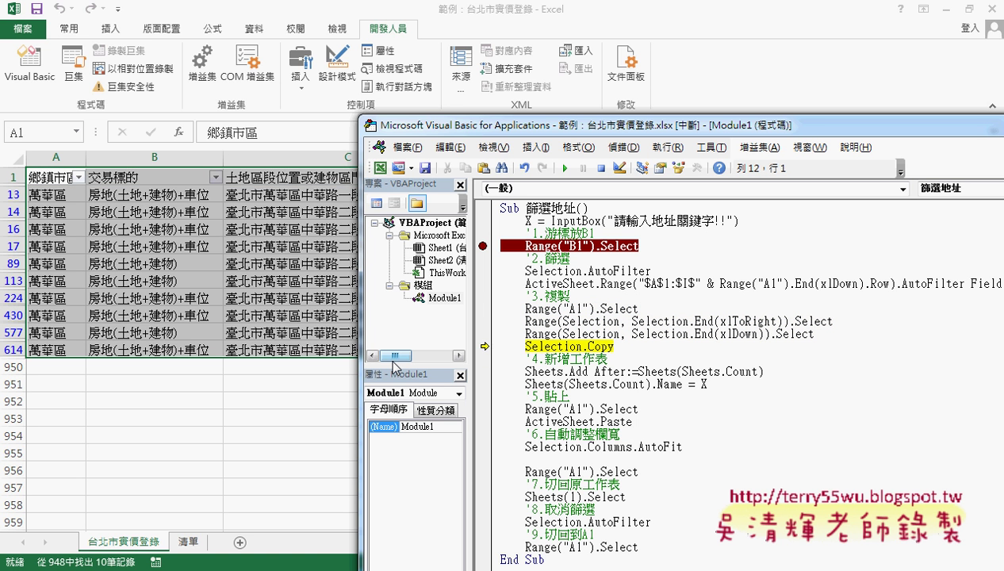
key("F8")
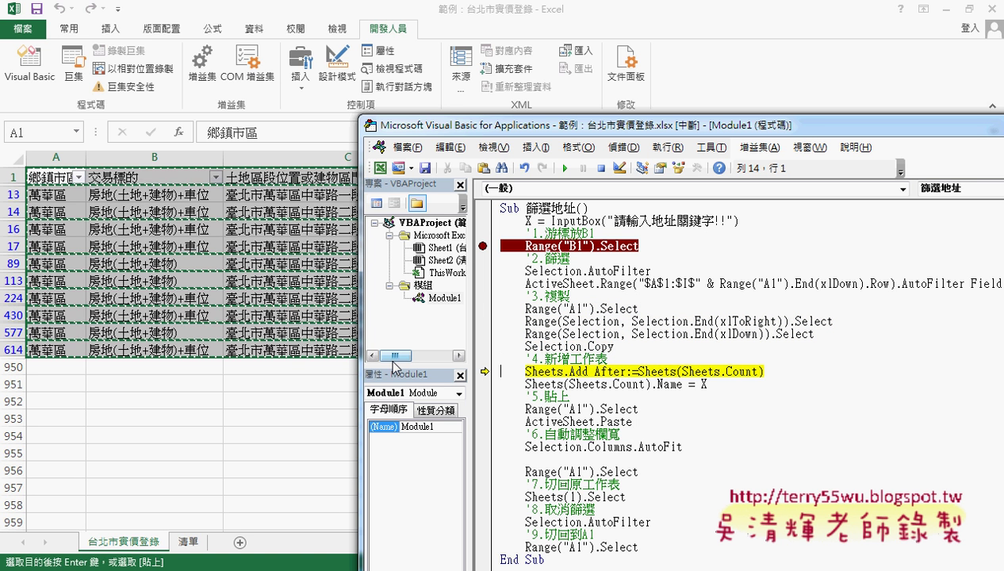
key("F8")
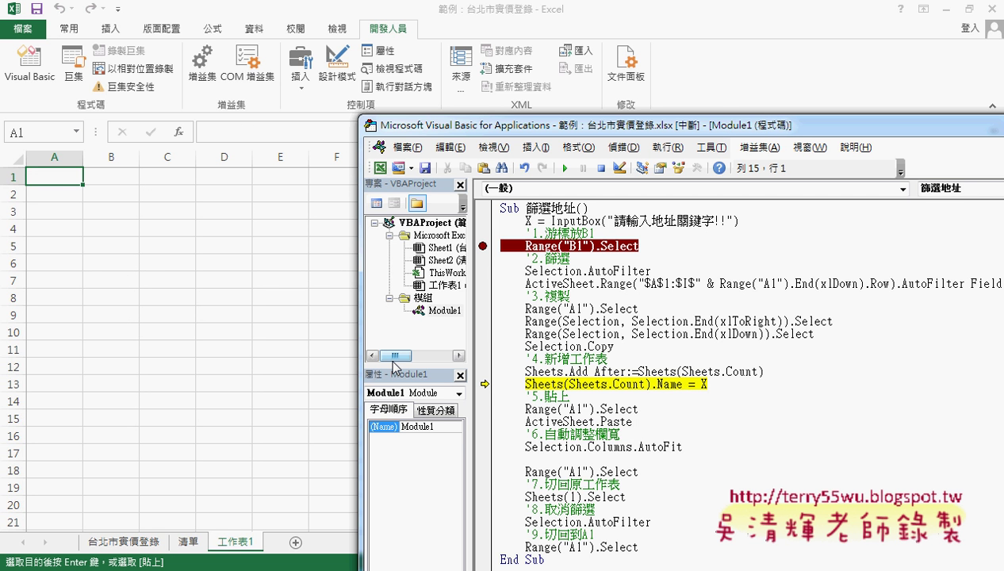
key("F8")
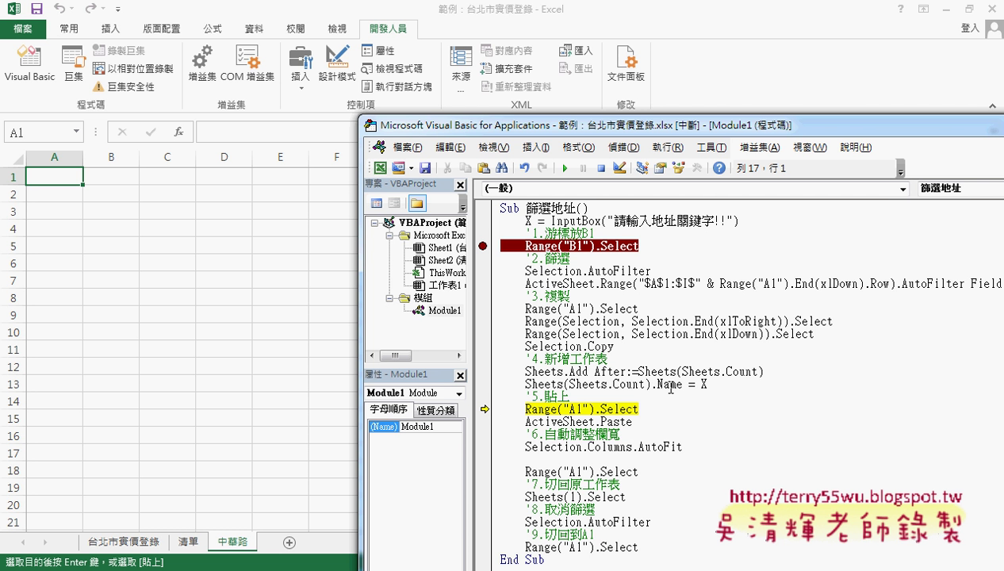
Step on to paste the rows, unfilter the original sheet, and reach End Sub
key("F8")
key("F8")
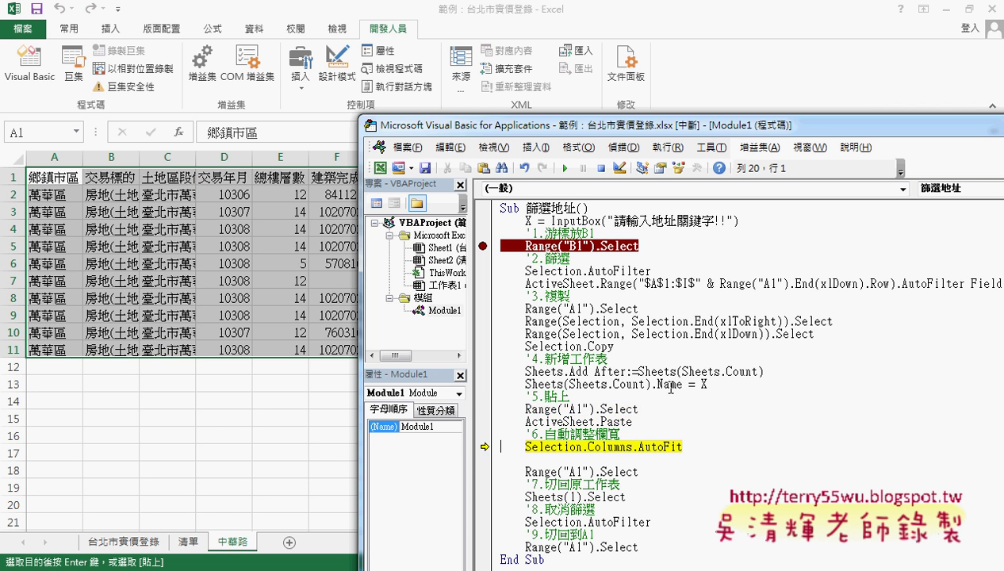
key("F8")
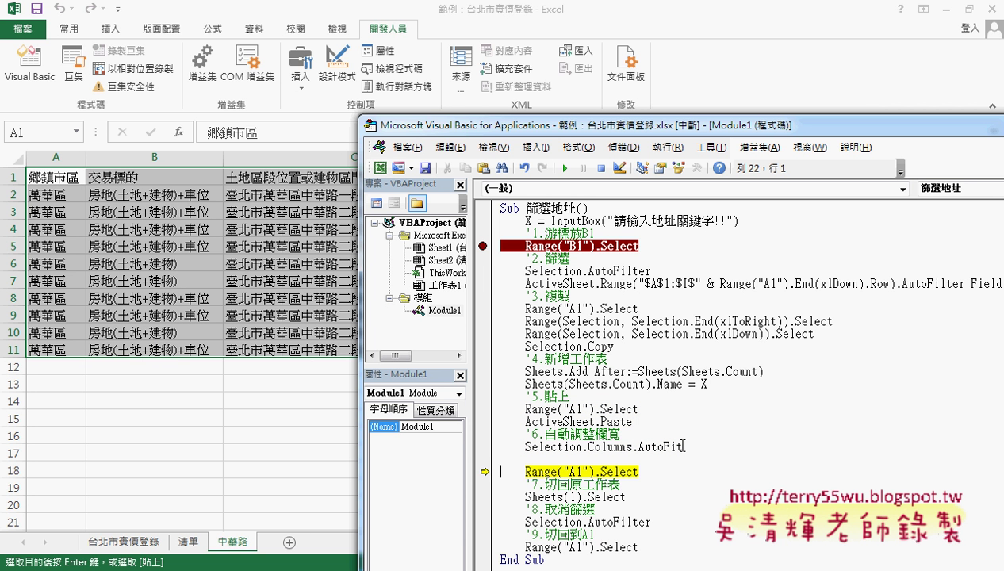
key("F8")
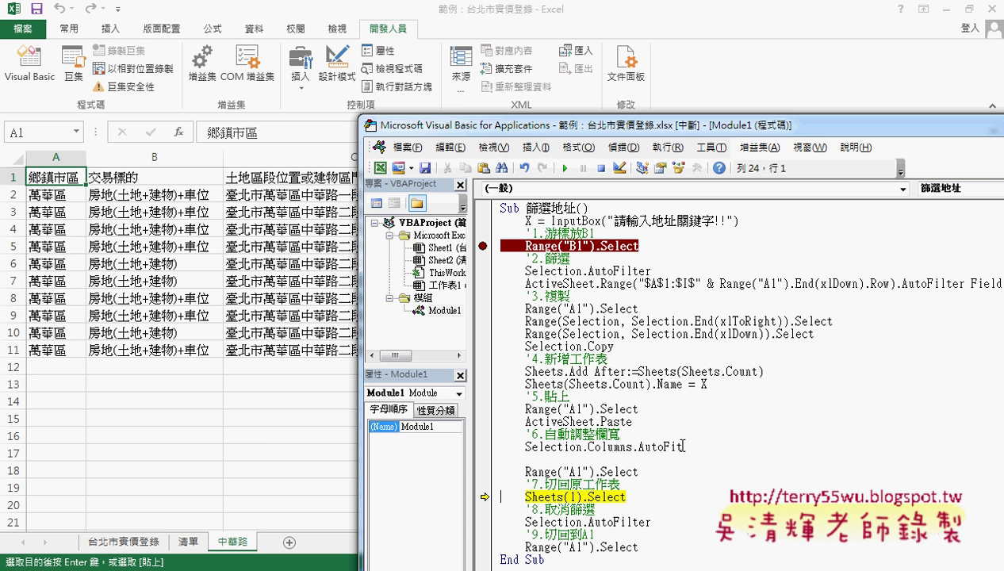
key("F8")
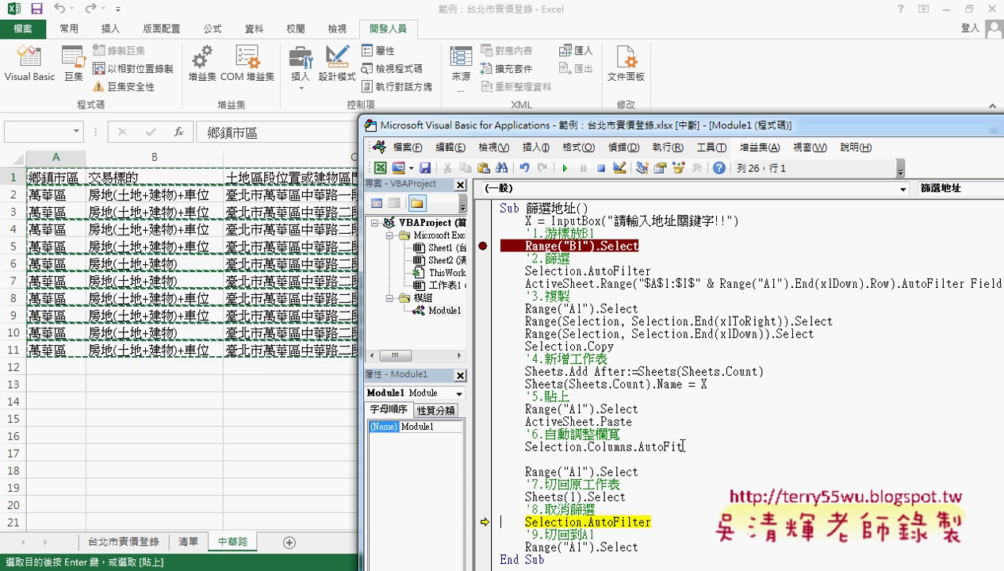
key("F8")
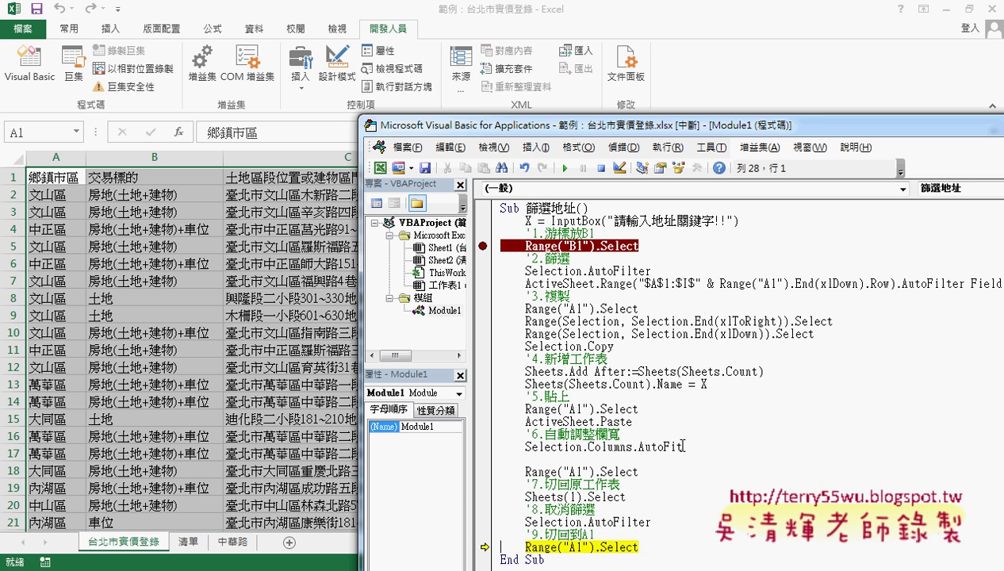
key("F8")
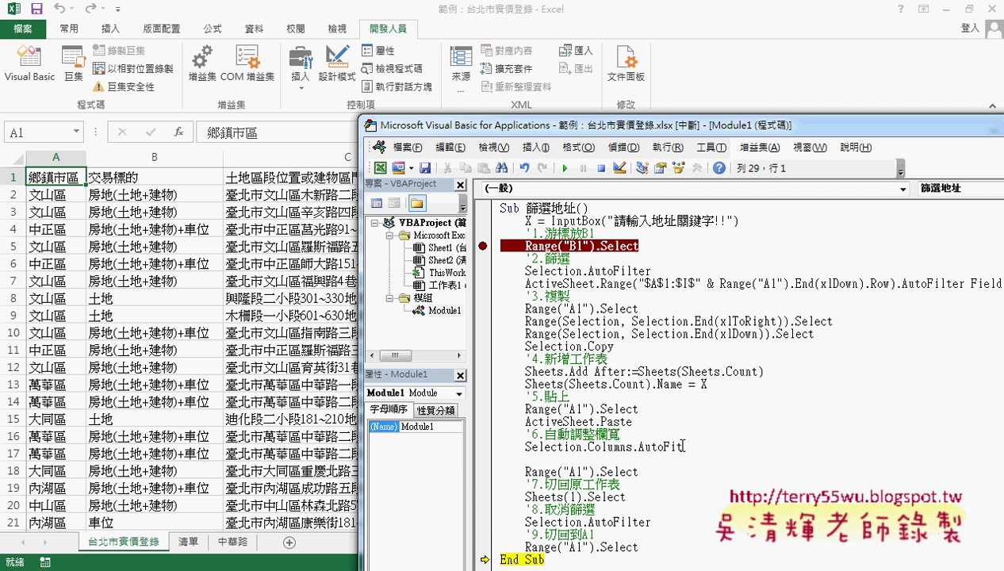
key("F8")
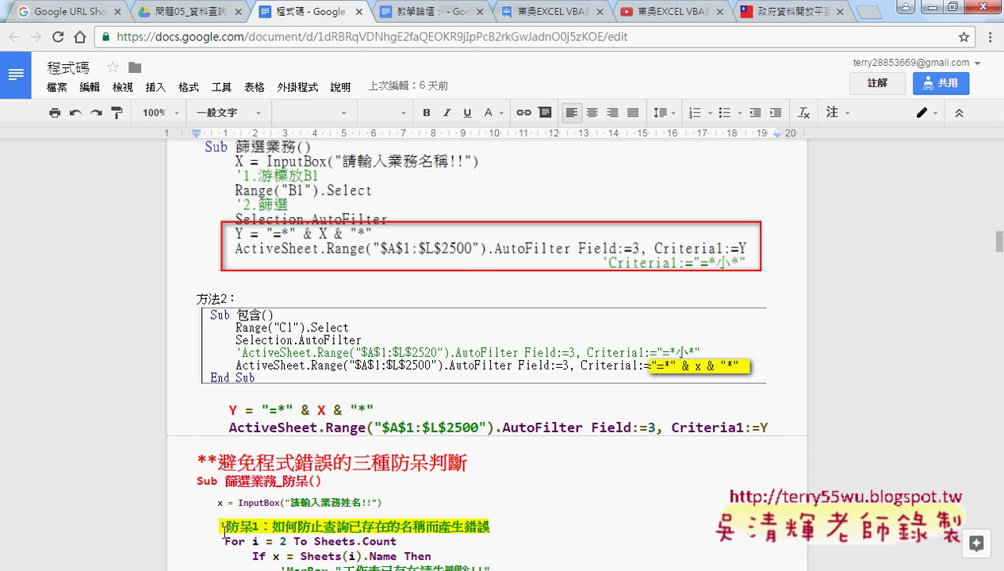
Highlight the 三種防呆判斷 heading phrase and the 防呆1 description in the notes
scroll(296, 266, "down", 2)
scroll(297, 265, "down", 4)
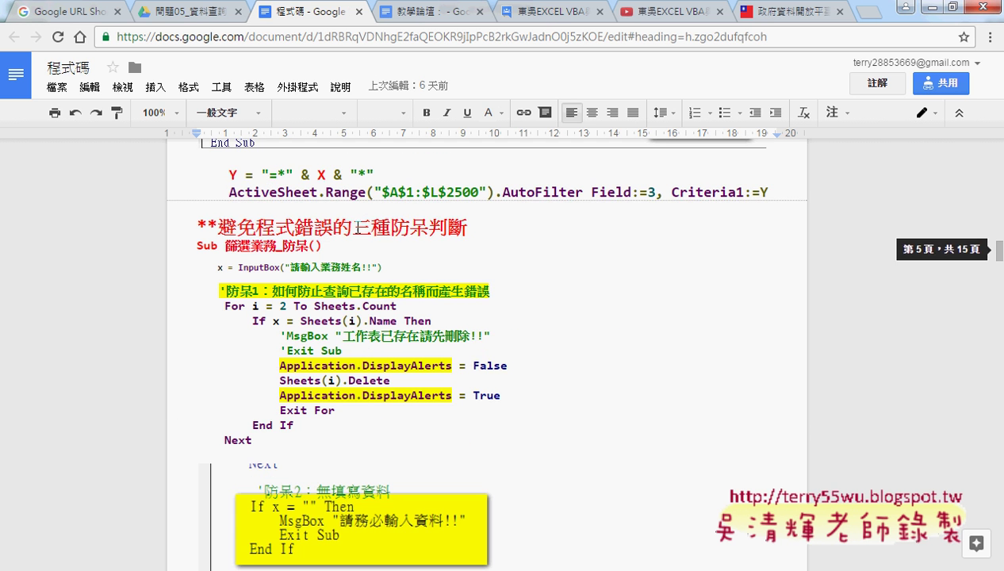
left_click_drag(352, 227, 467, 228)
scroll(550, 259, "down", 1)
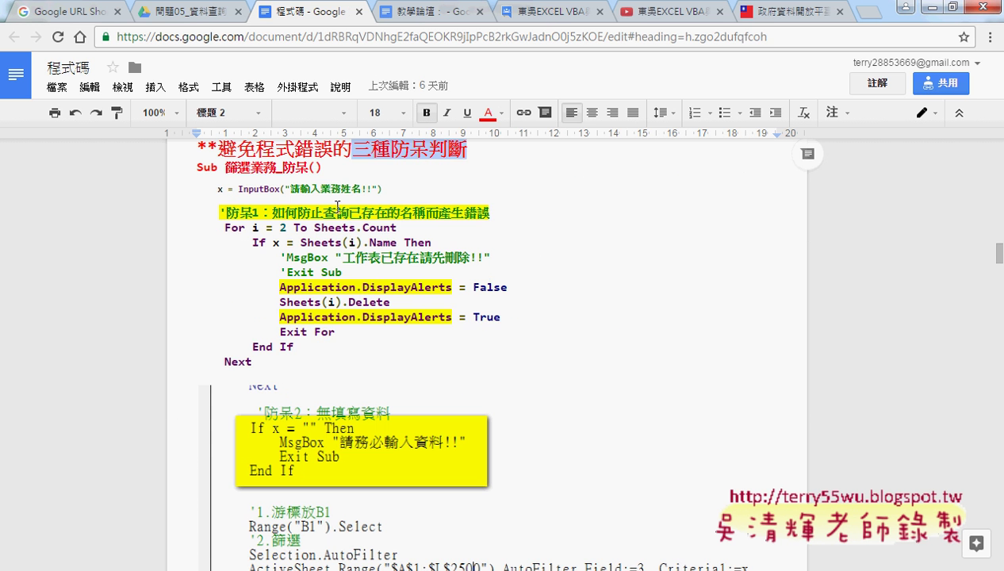
left_click(256, 213)
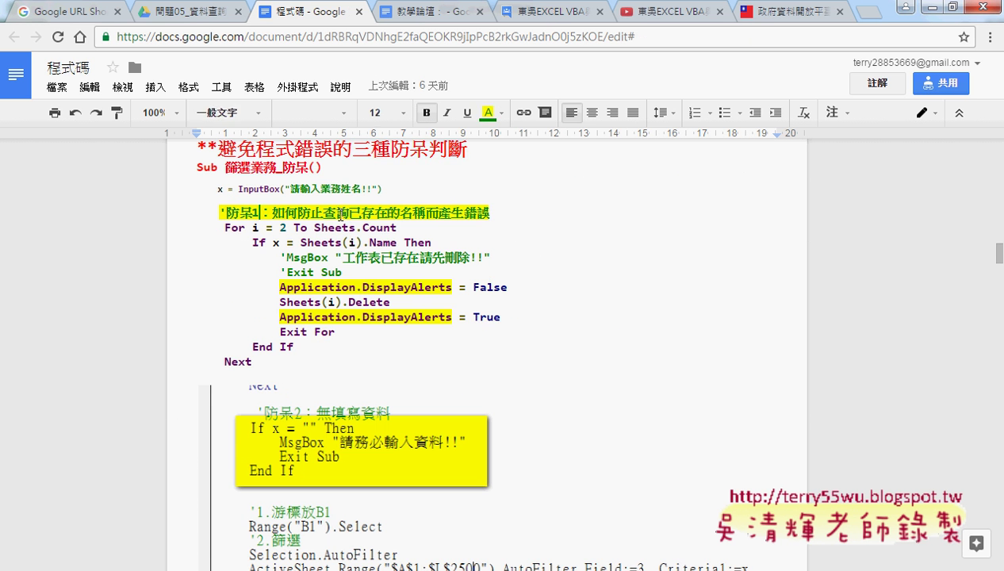
left_click(348, 213)
left_click_drag(284, 214, 489, 214)
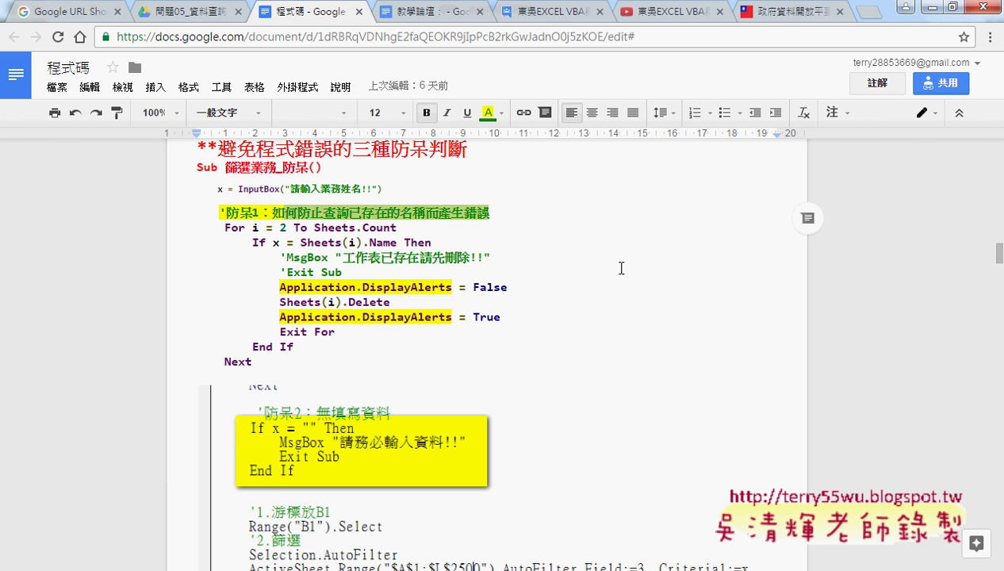
Highlight 無填寫 in the 防呆2 note, then minimize Chrome to return to Excel
scroll(622, 268, "down", 3)
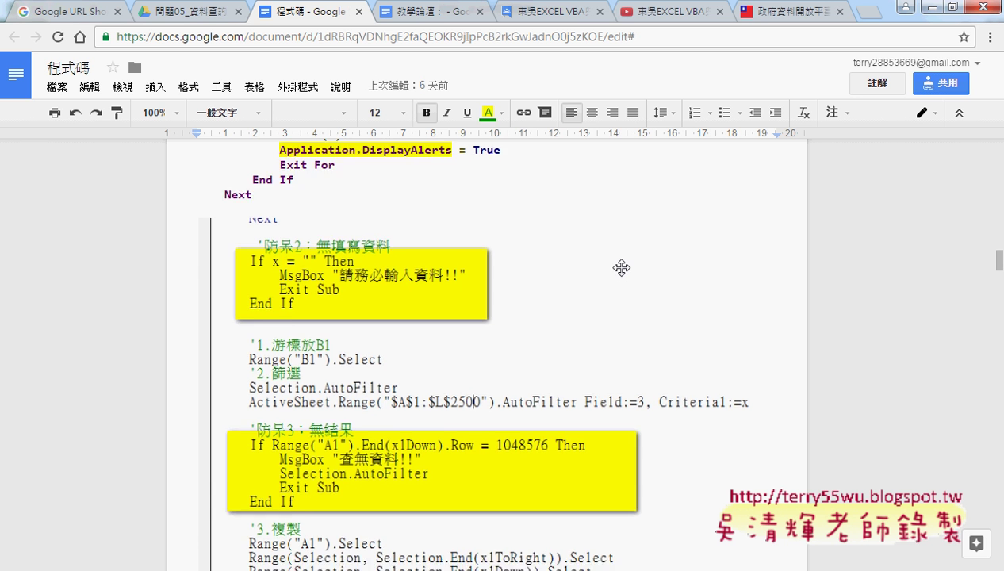
scroll(623, 268, "down", 4)
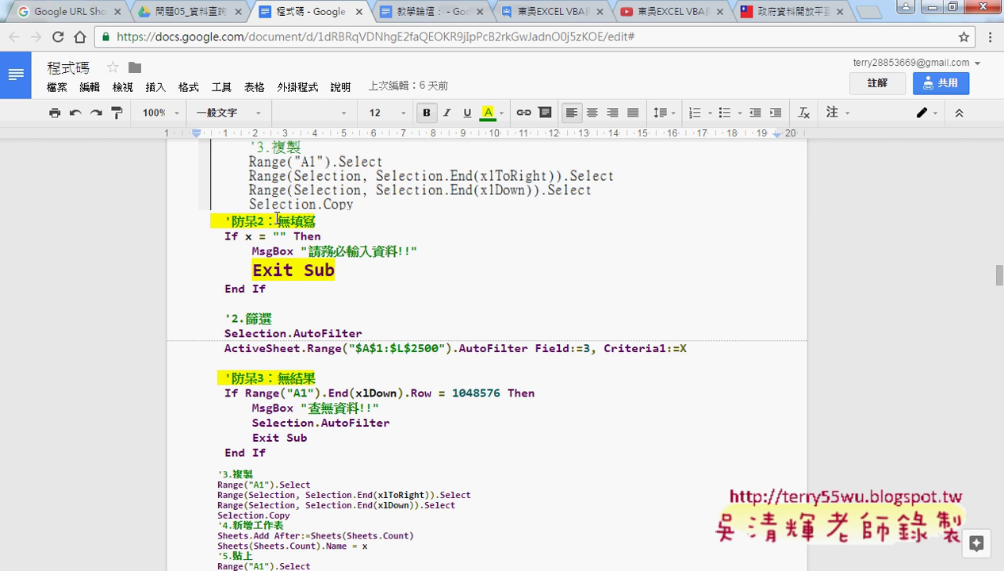
mouse_move(275, 221)
left_mouse_down()
mouse_move(335, 219)
mouse_move(319, 222)
left_mouse_up()
scroll(333, 222, "down", 3)
scroll(332, 224, "down", 2)
scroll(332, 224, "up", 1)
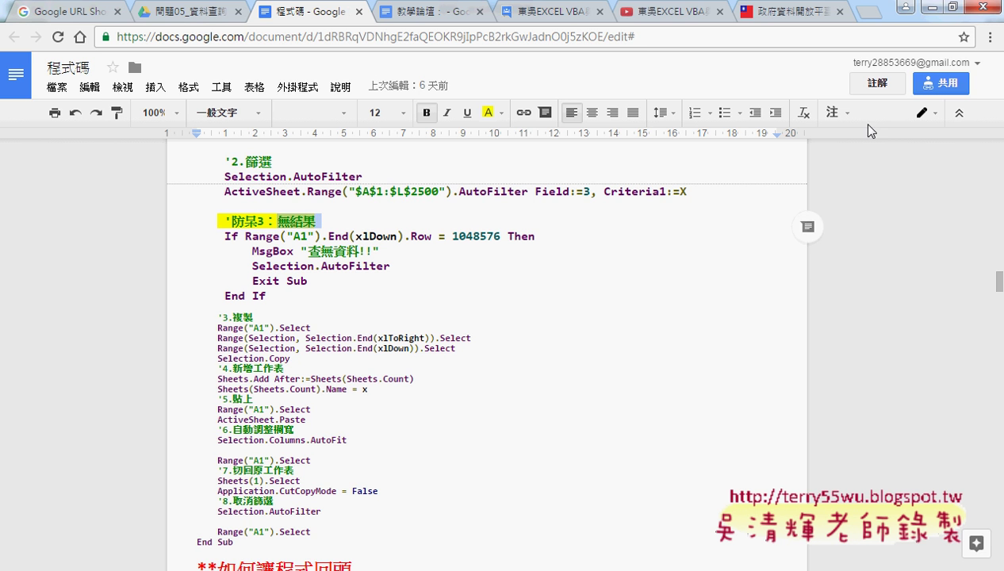
left_click(933, 13)
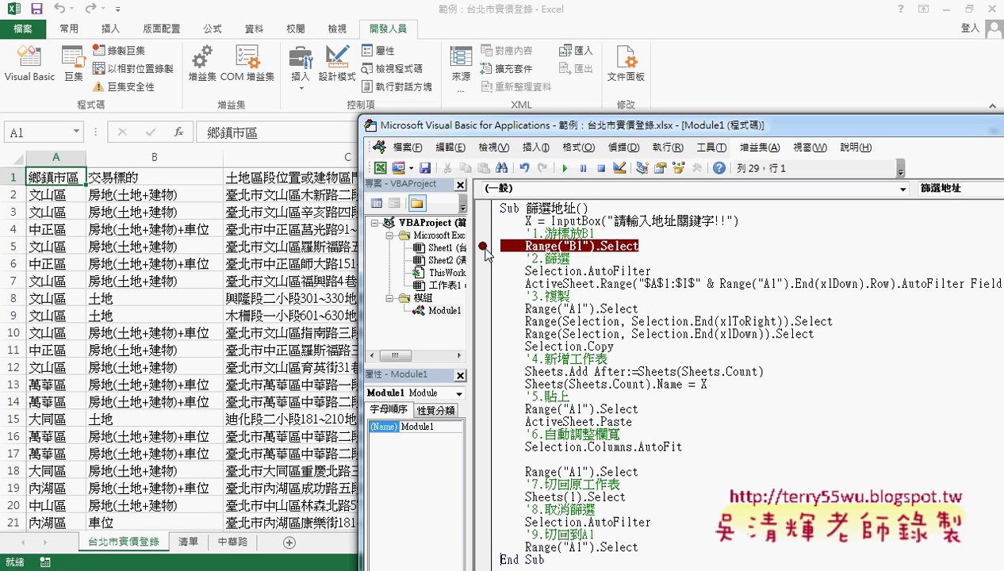
On the 中華路 sheet, give the 總價元 column G comma style with zero decimal places
left_click(227, 547)
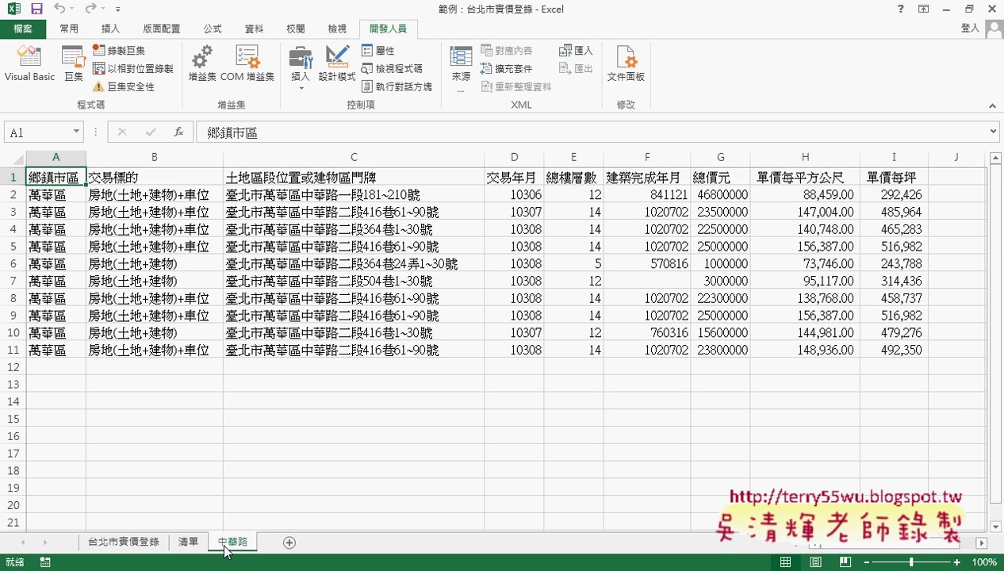
left_click(719, 157)
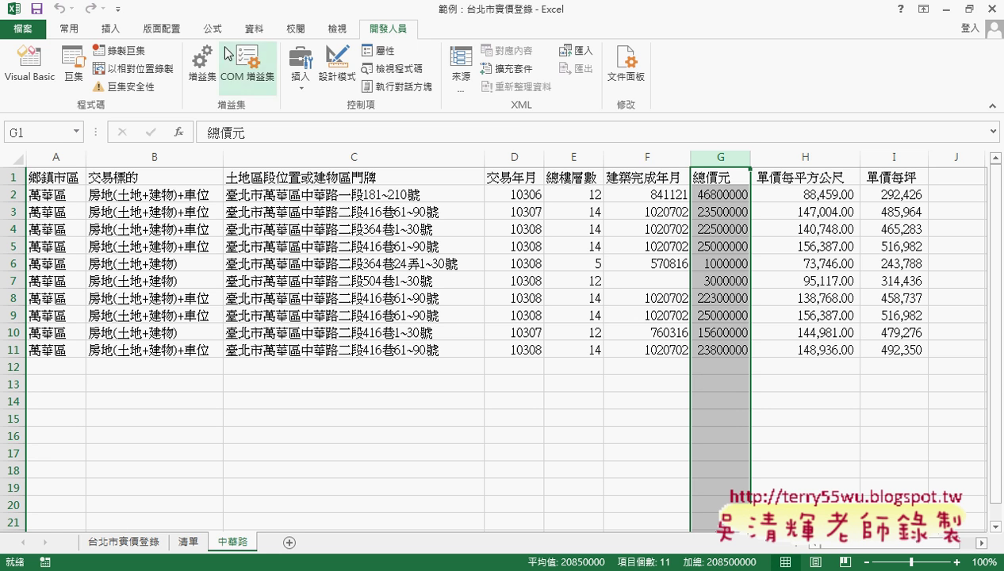
left_click(71, 30)
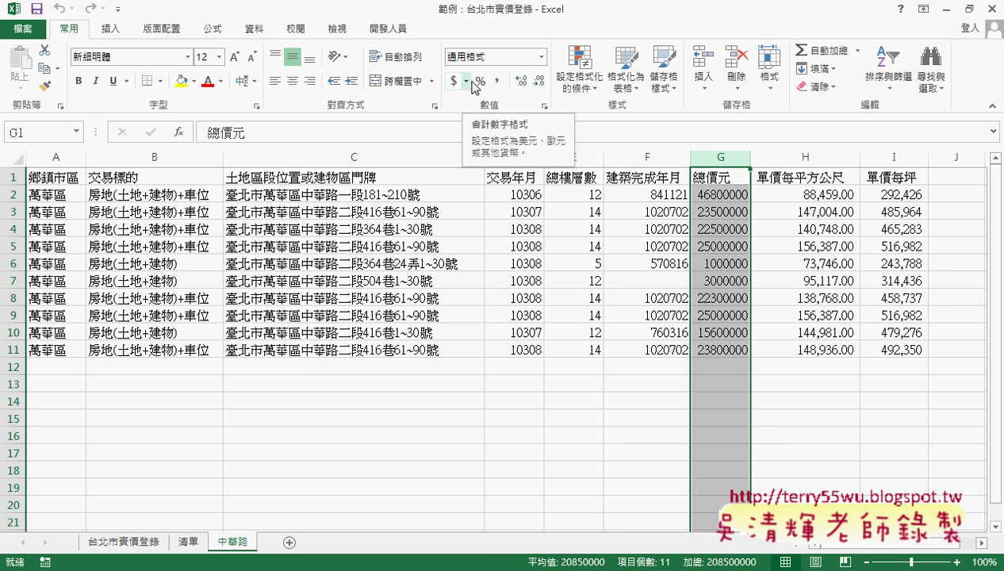
left_click(496, 83)
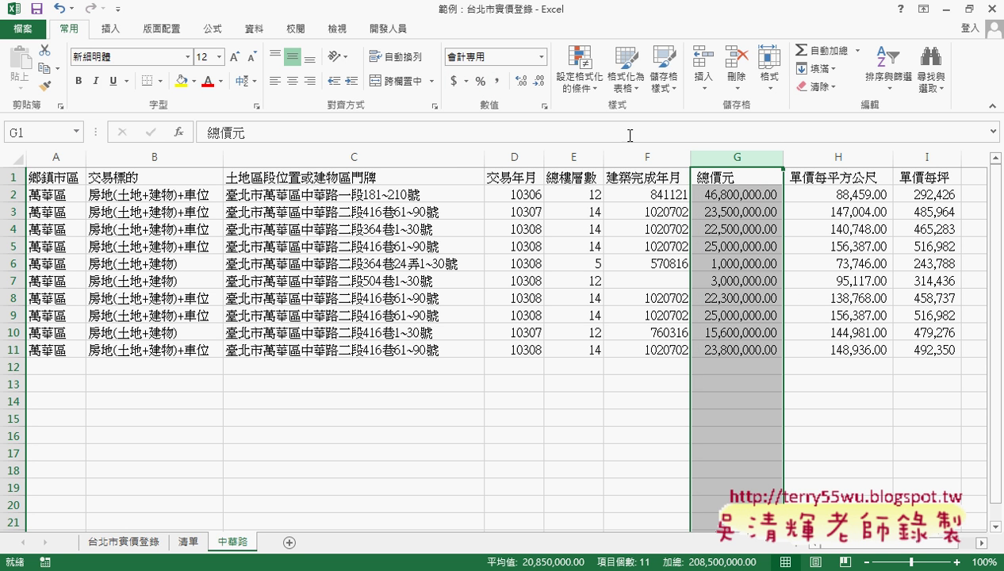
left_click(538, 82)
left_click(538, 82)
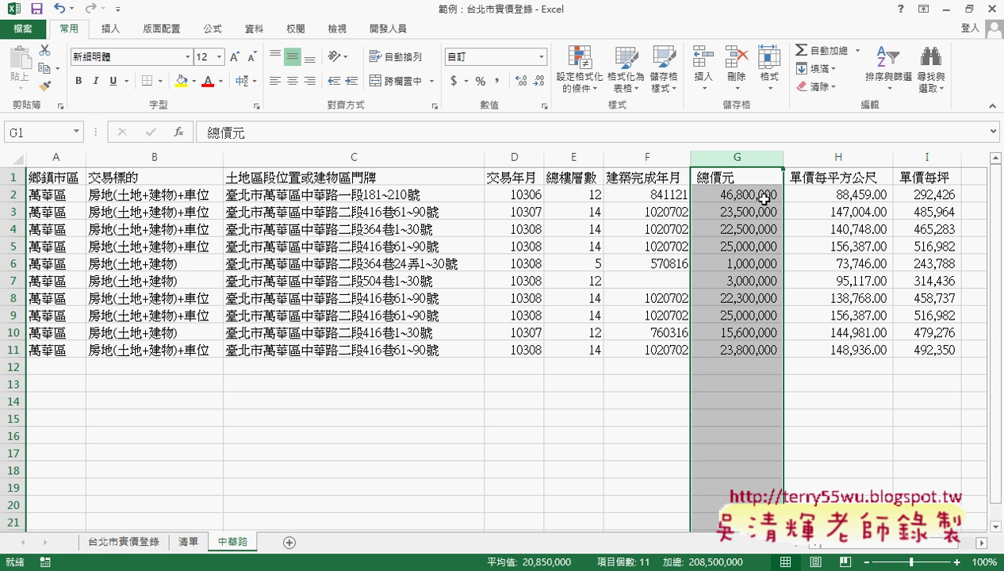
Check the underlying values in cells G6, I6, E6 and F6
left_click(751, 265)
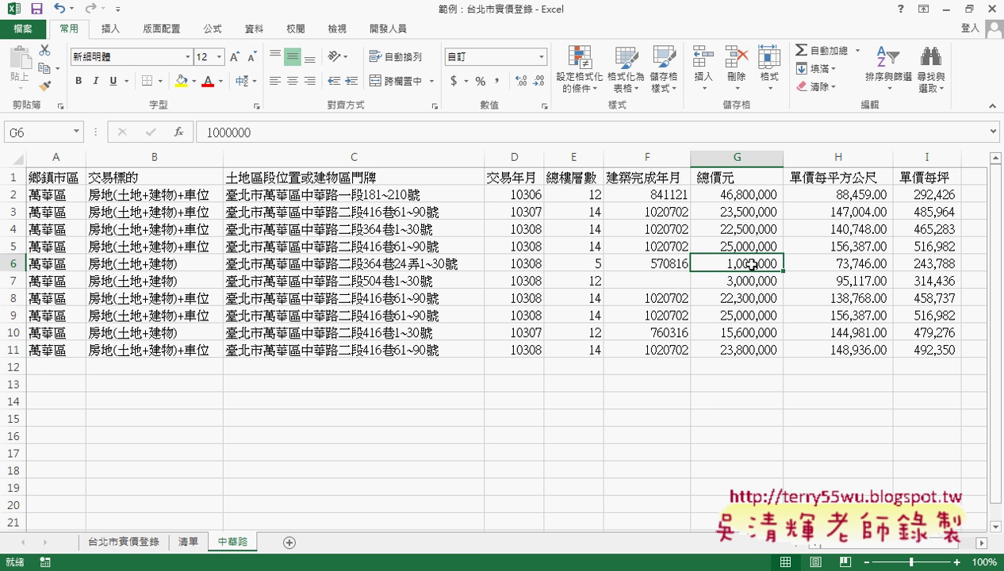
left_click(920, 263)
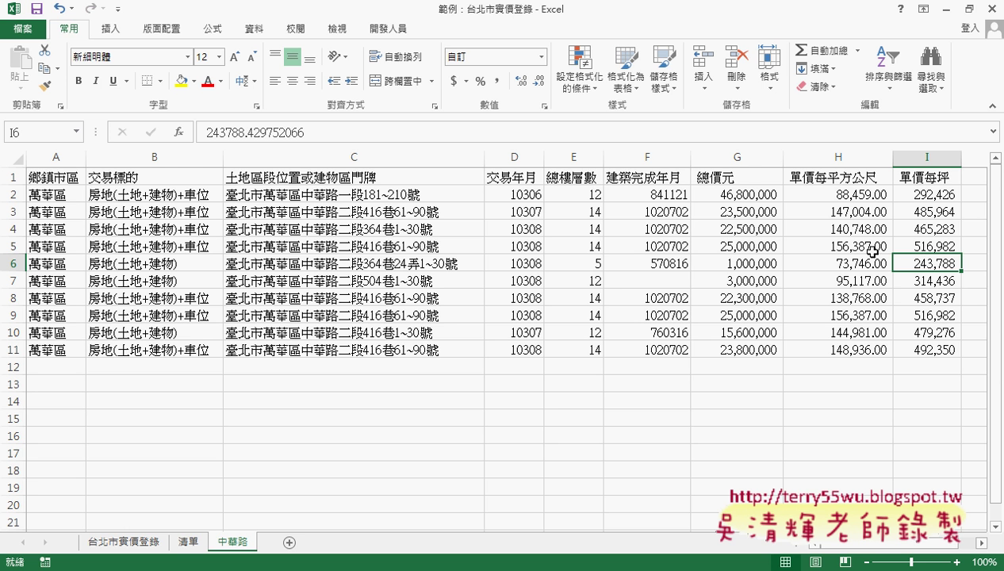
left_click(587, 269)
left_click(662, 263)
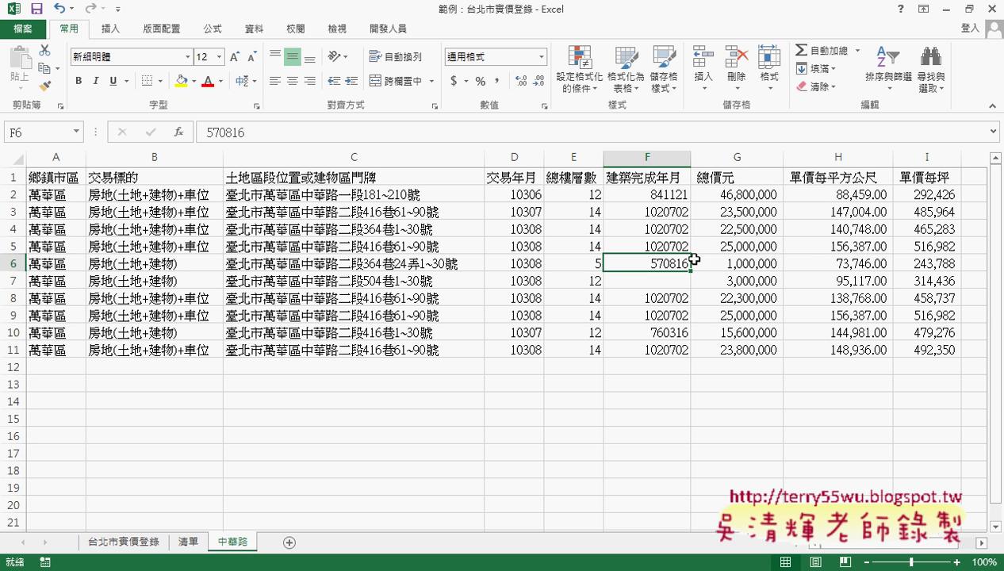
left_click(912, 264)
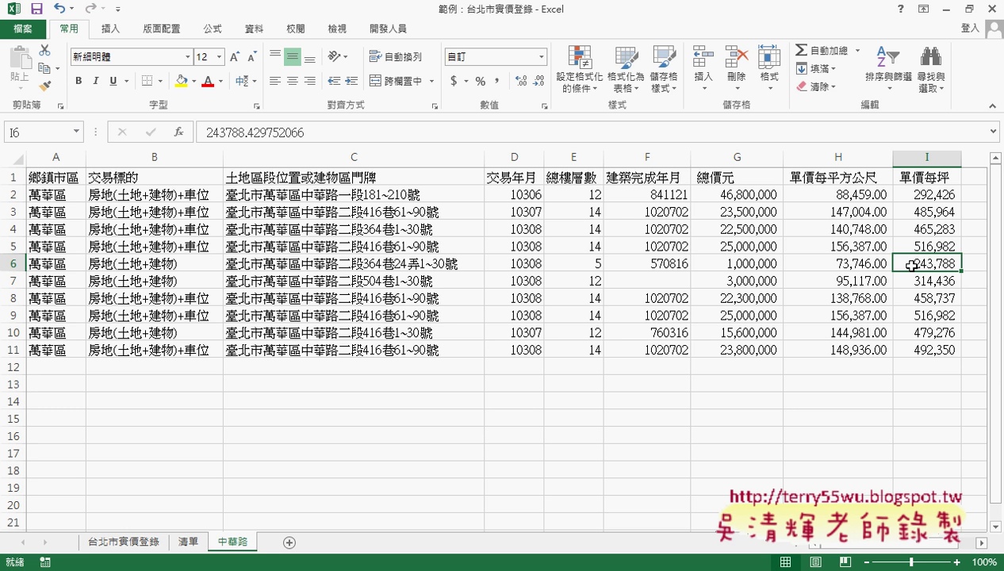
left_click(732, 279)
left_click(738, 264)
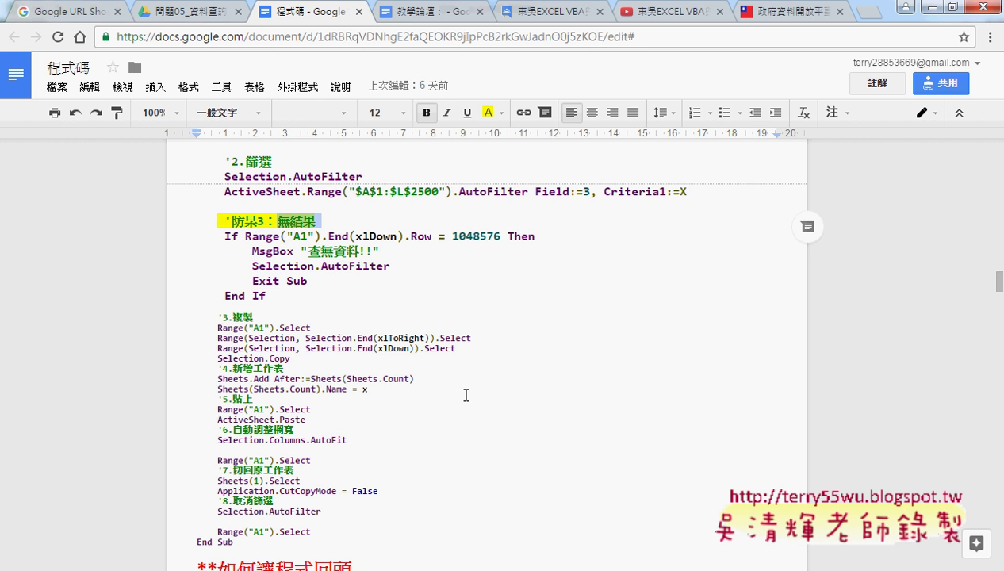
Scroll back up through the 程式碼 notes document to near its top
scroll(464, 392, "up", 5)
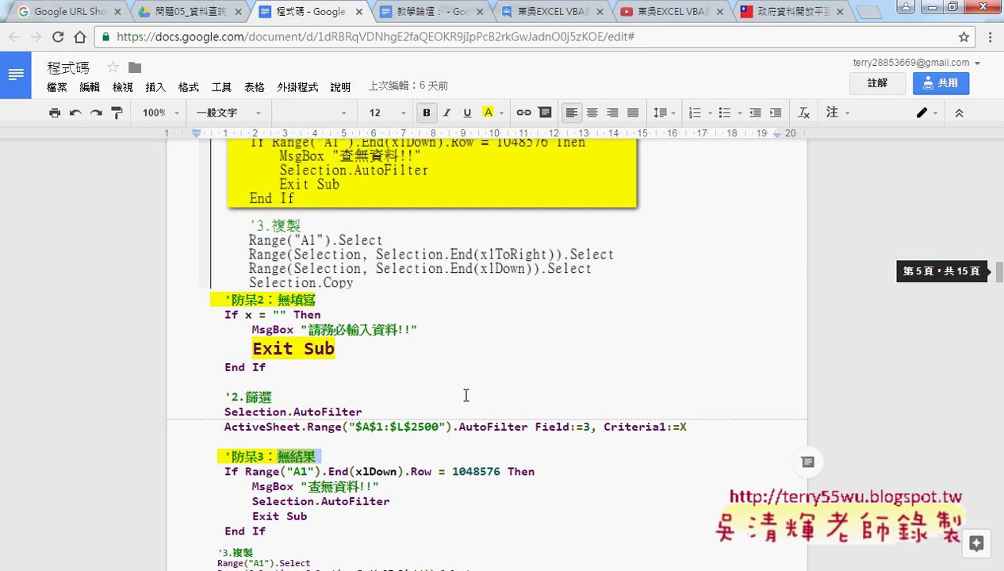
scroll(464, 394, "up", 1)
scroll(464, 395, "up", 2)
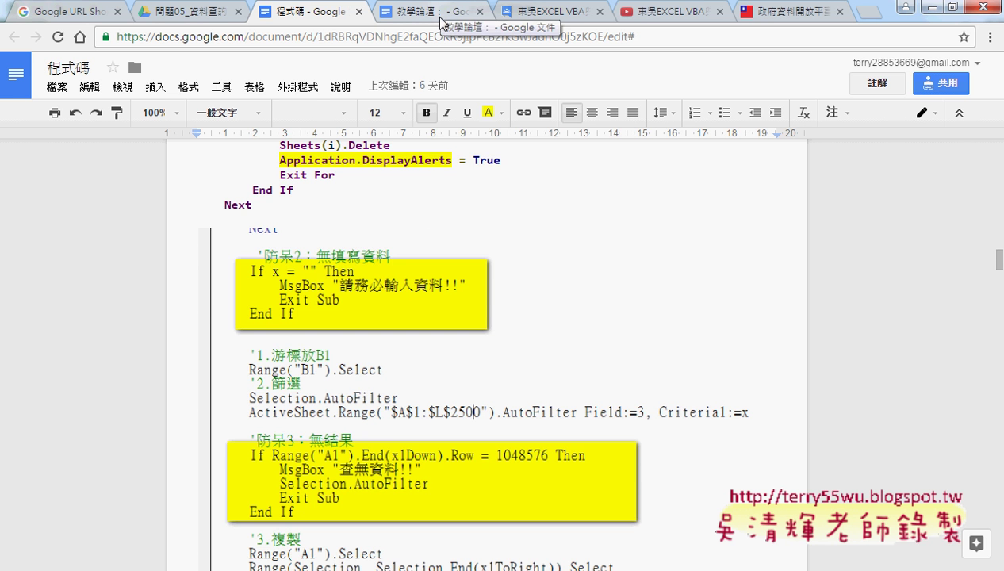
scroll(558, 277, "up", 4)
scroll(558, 276, "up", 3)
scroll(559, 277, "up", 4)
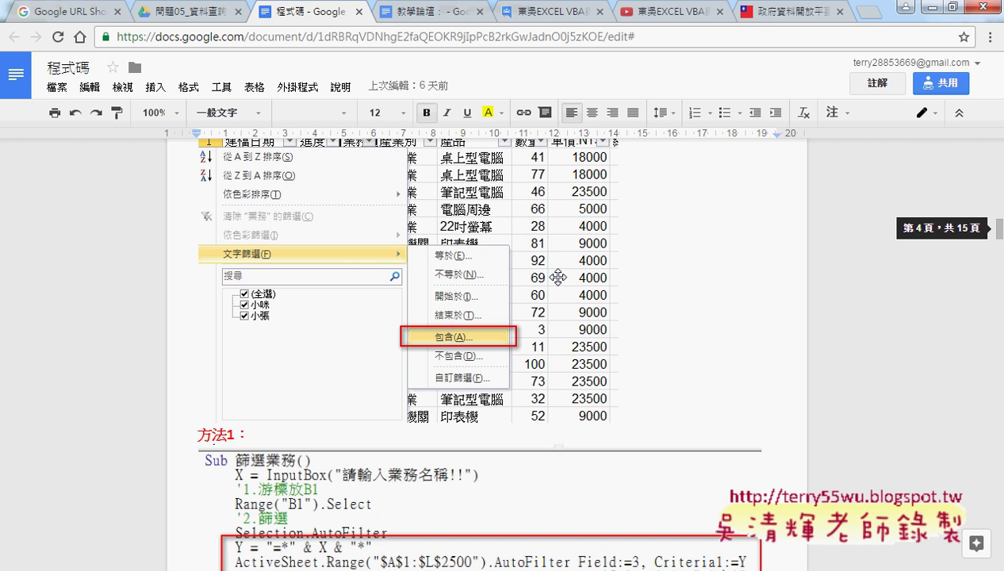
scroll(558, 277, "up", 3)
scroll(558, 277, "up", 3)
scroll(558, 276, "up", 3)
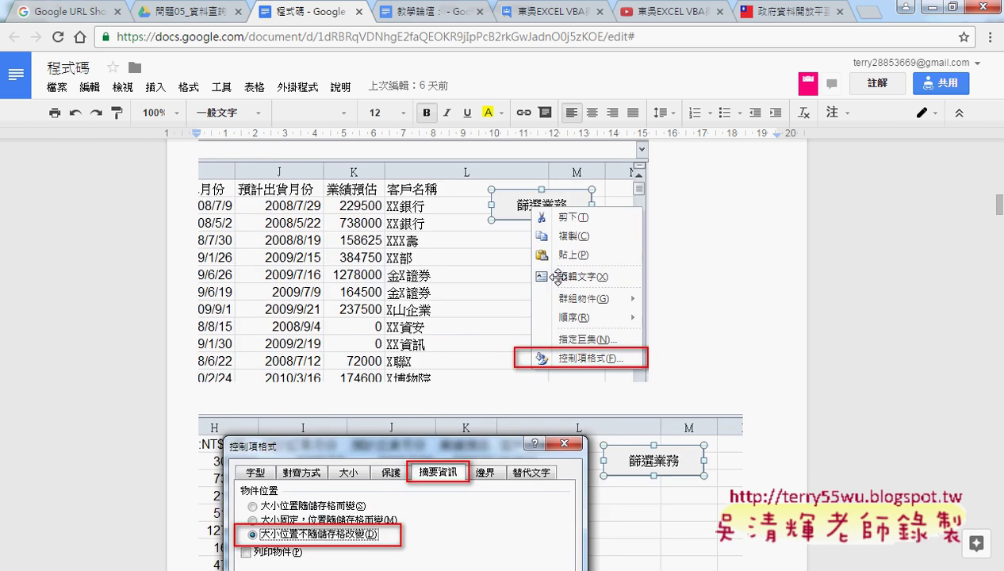
scroll(559, 276, "up", 3)
scroll(558, 277, "up", 3)
scroll(558, 277, "up", 3)
scroll(559, 277, "up", 1)
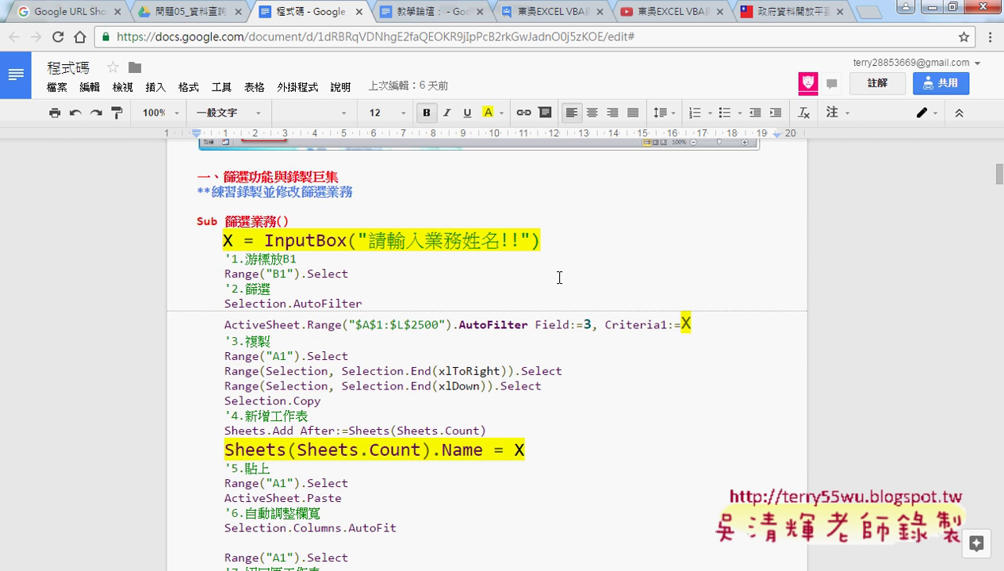
scroll(559, 277, "down", 1)
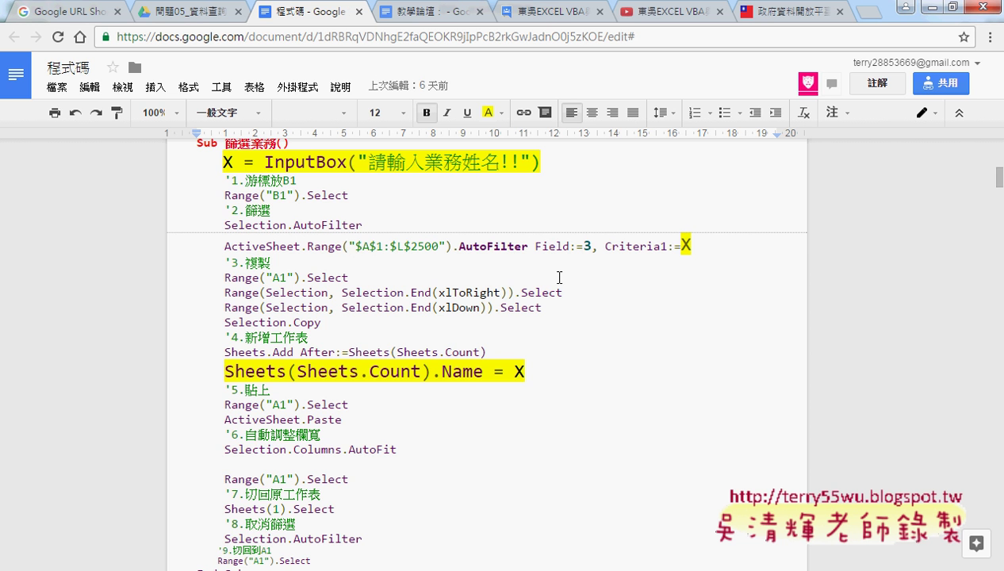
scroll(559, 276, "down", 1)
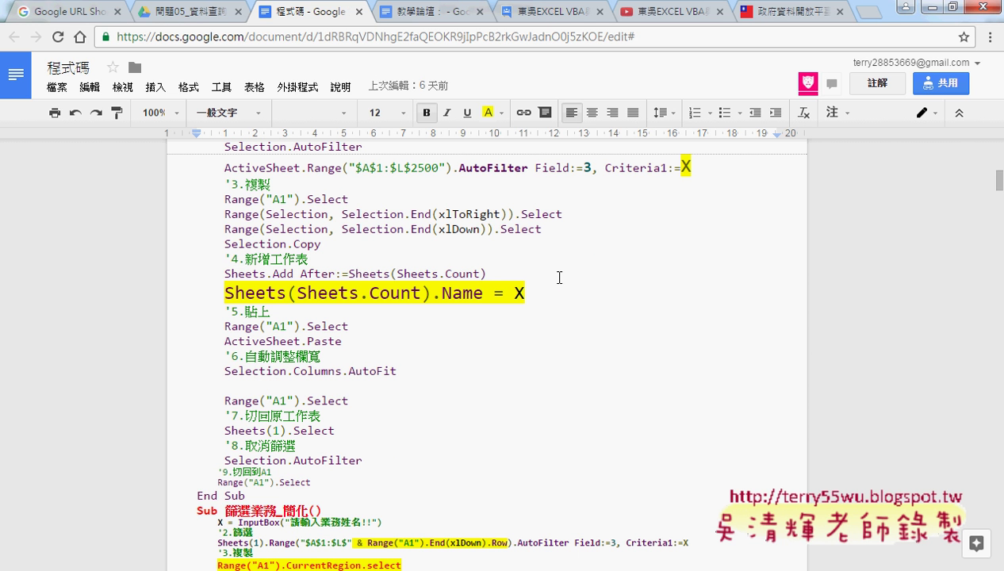
Open 程式碼_台北市實價登錄.docx from the 範例4_台北市實價登錄 Drive folder
left_click(190, 14)
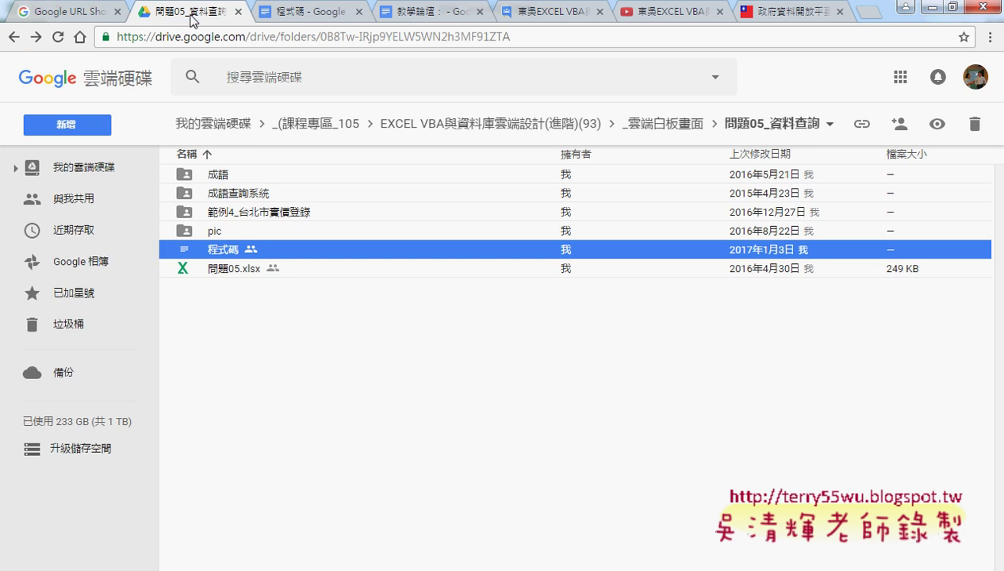
left_click(268, 214)
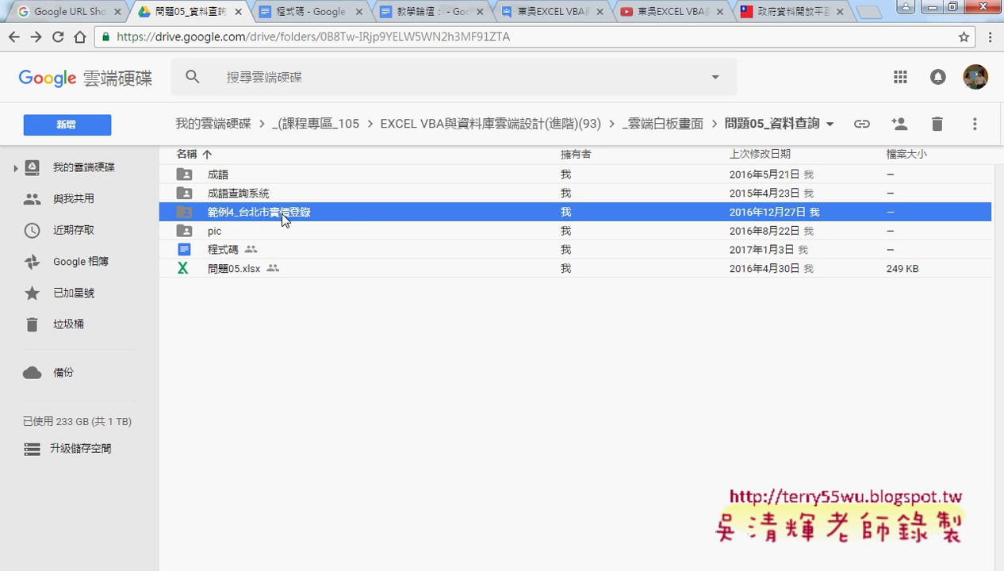
double_click(363, 215)
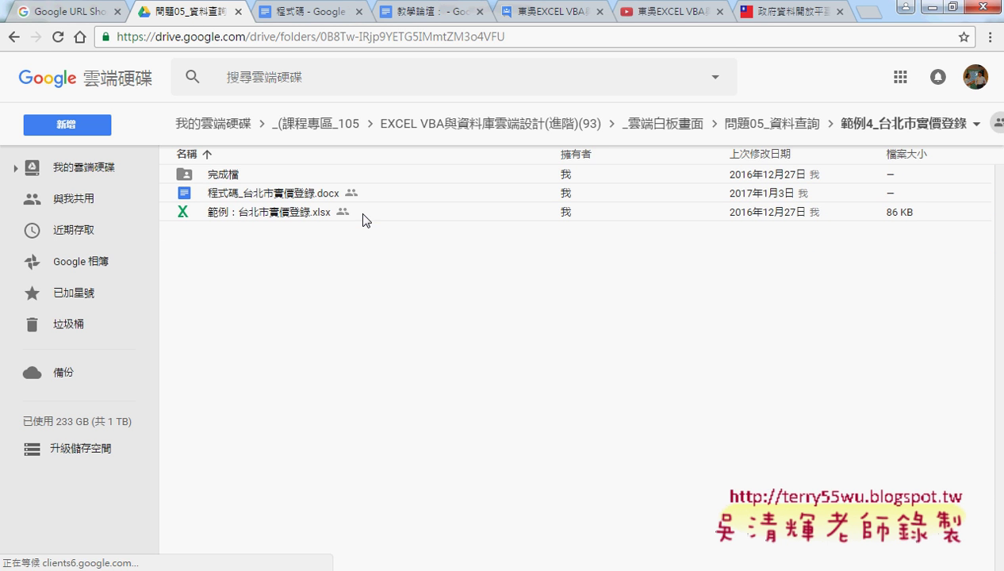
double_click(299, 193)
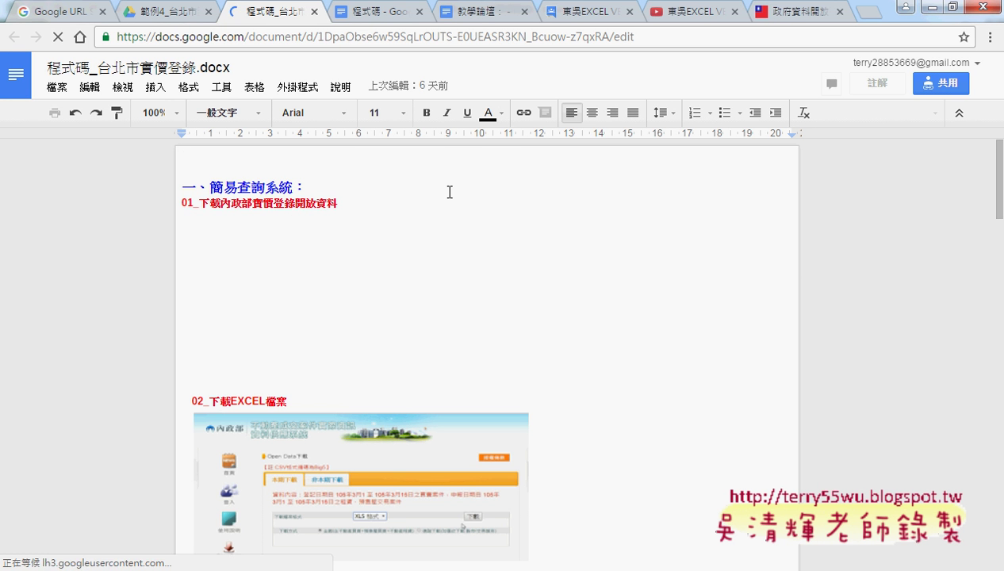
Scroll down to the 流程 section showing the boxed Sub 篩選地址 macro code
scroll(638, 236, "down", 6)
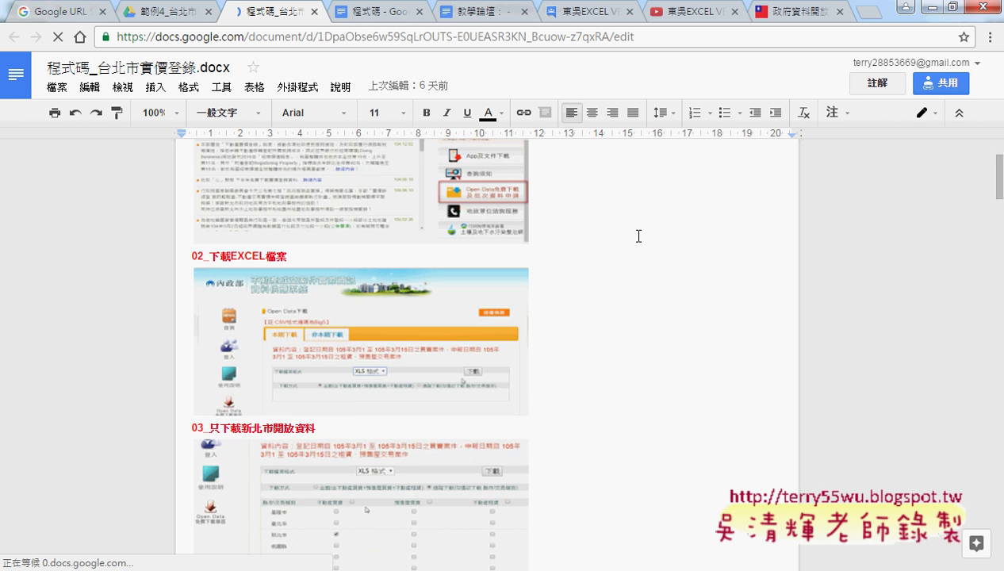
scroll(639, 235, "down", 3)
scroll(639, 235, "down", 3)
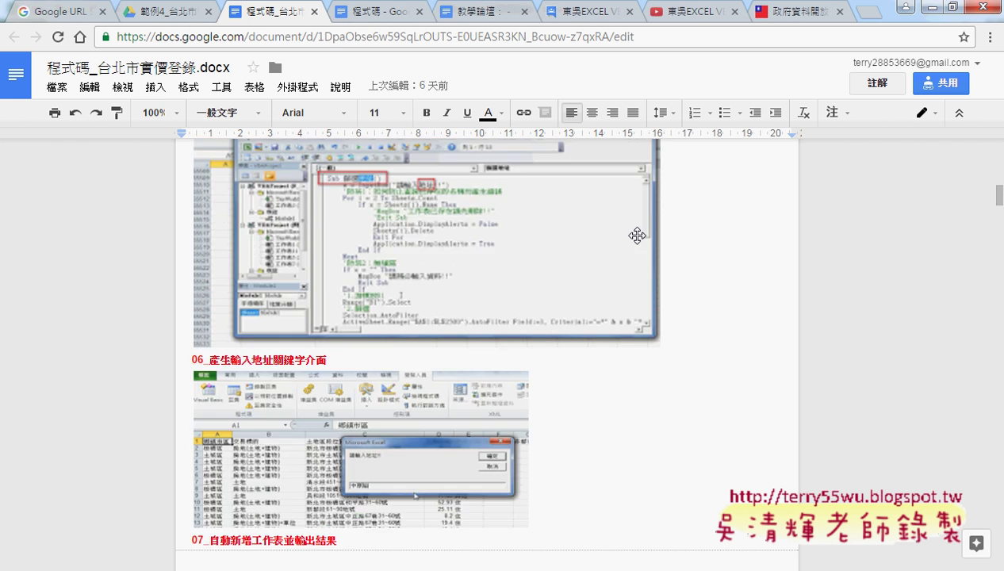
scroll(638, 235, "down", 2)
scroll(639, 236, "down", 2)
scroll(639, 236, "down", 3)
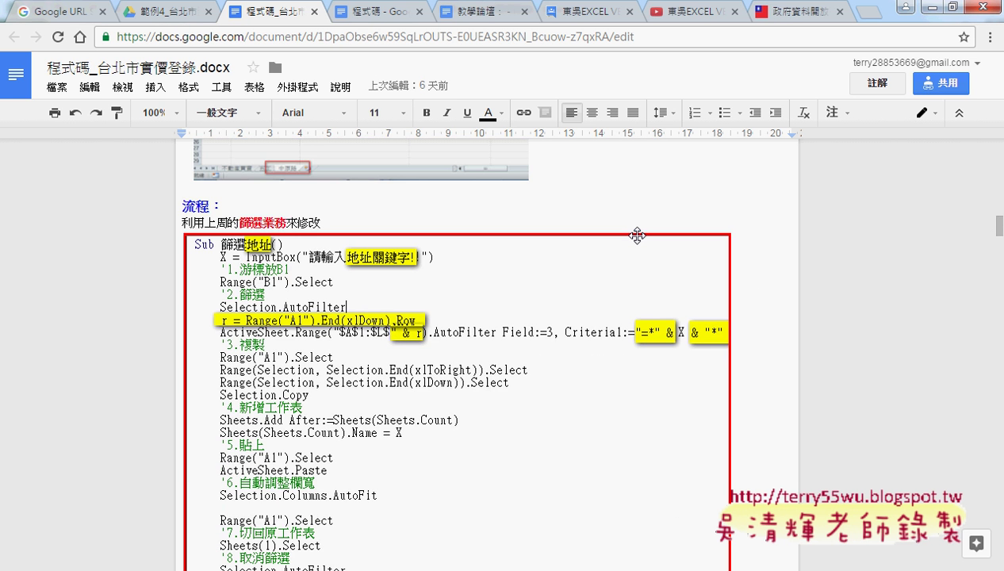
scroll(638, 236, "down", 1)
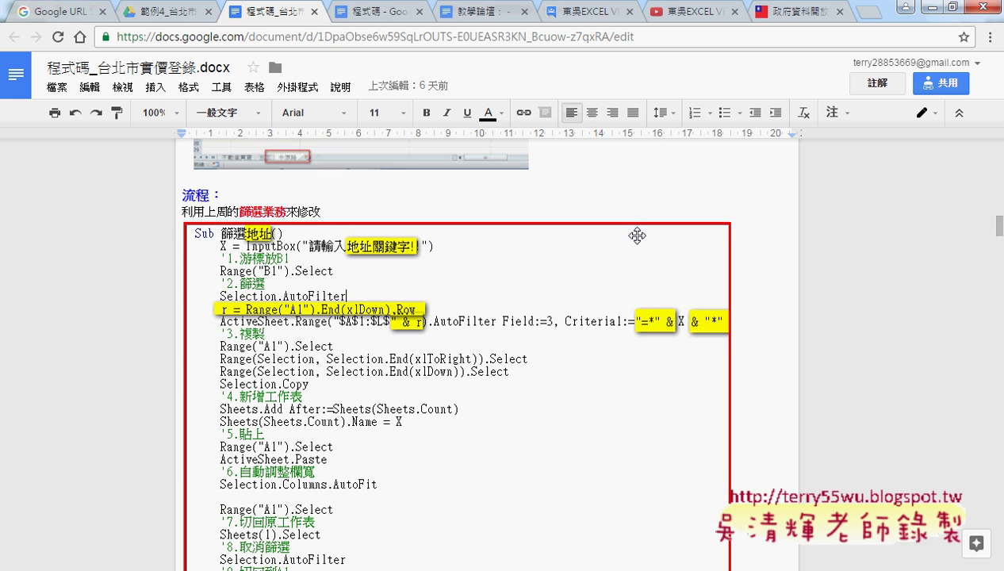
scroll(637, 235, "down", 2)
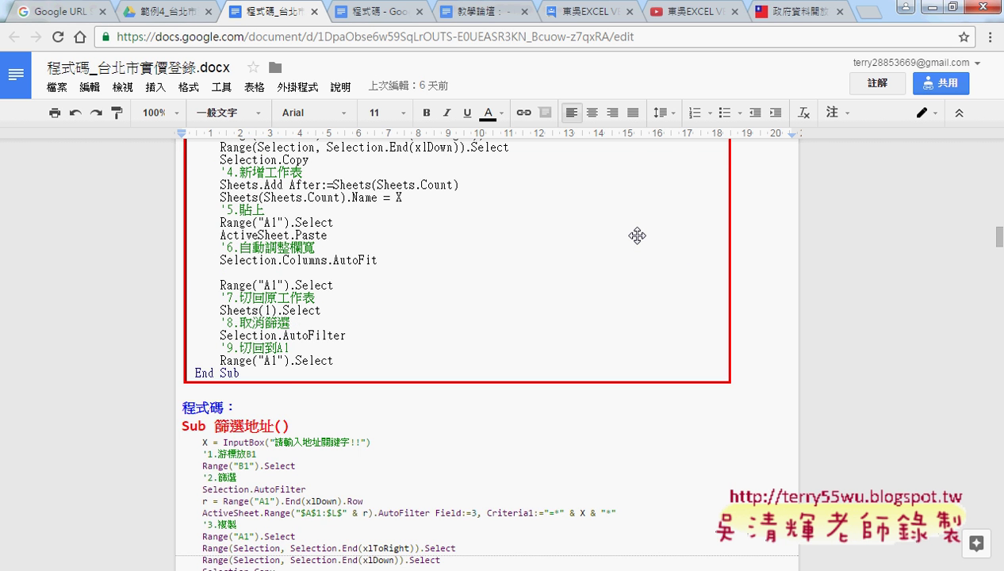
scroll(637, 235, "up", 1)
scroll(638, 236, "up", 1)
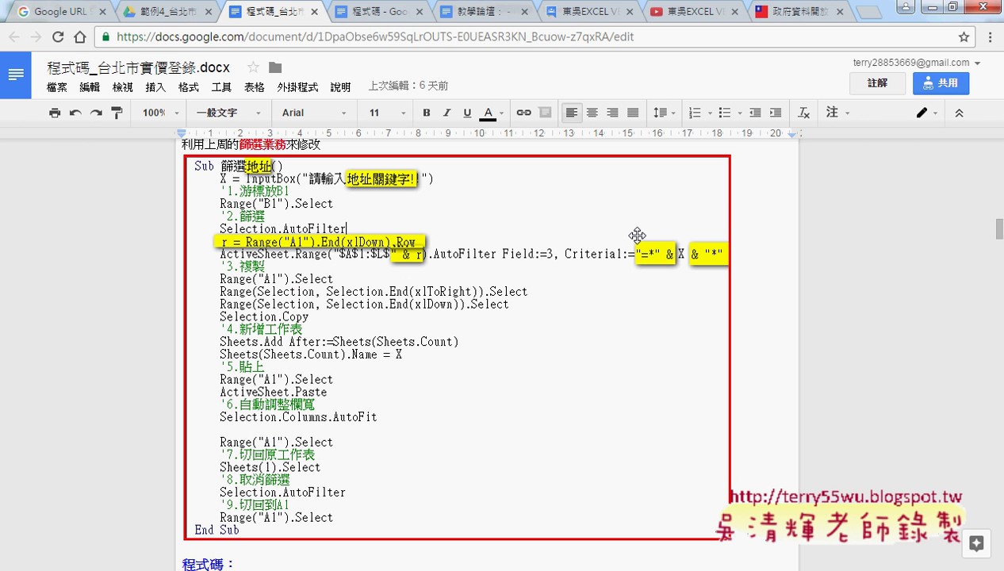